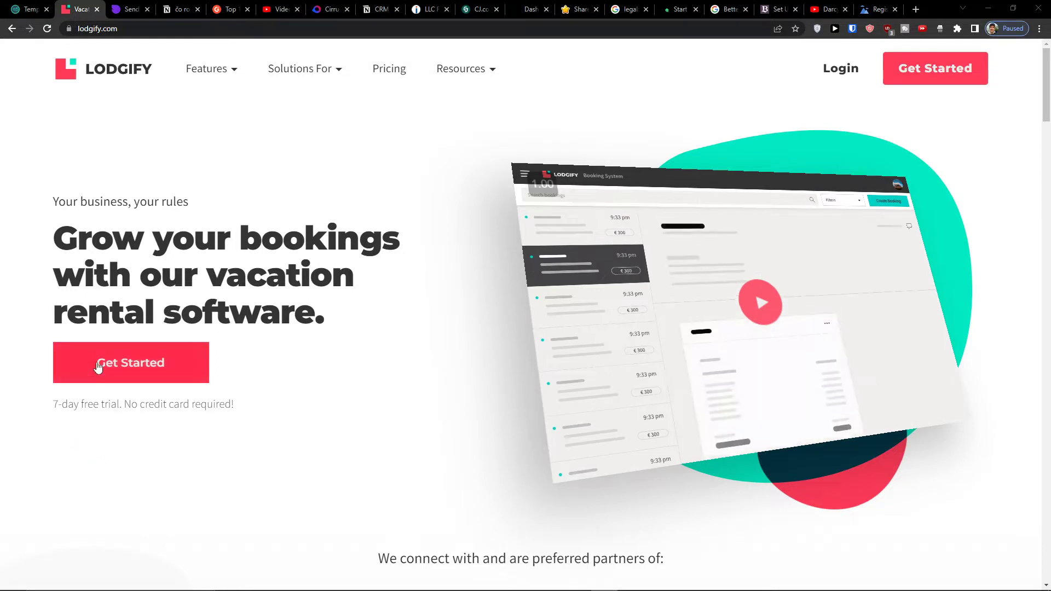
- Start the Lodgify sign-up and copy the temporary email address from Temp Mail
left_click(137, 382)
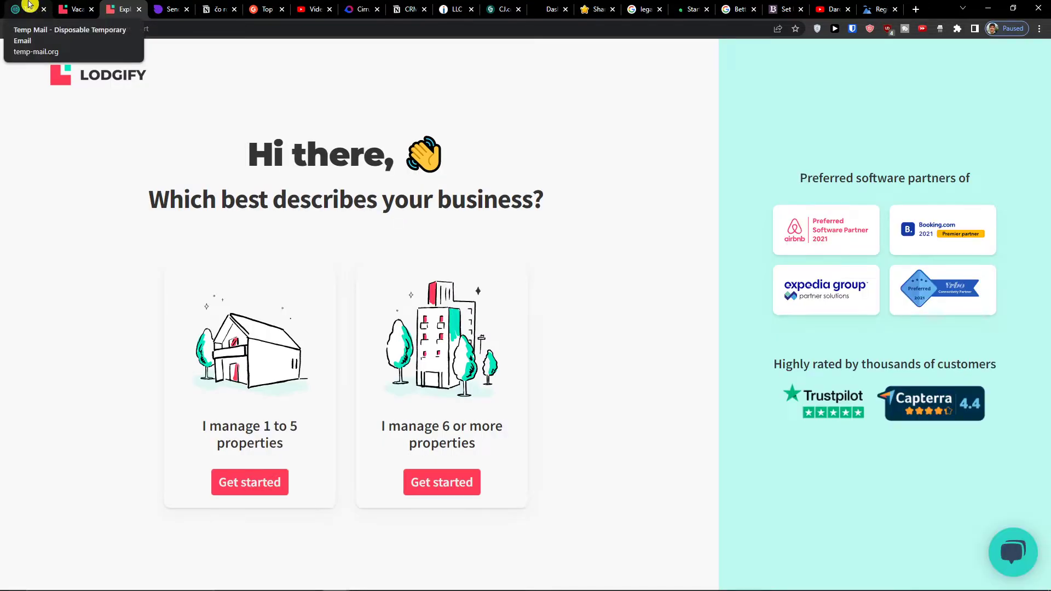
left_click(29, 5)
scroll(493, 141, "up", 5)
left_click(661, 180)
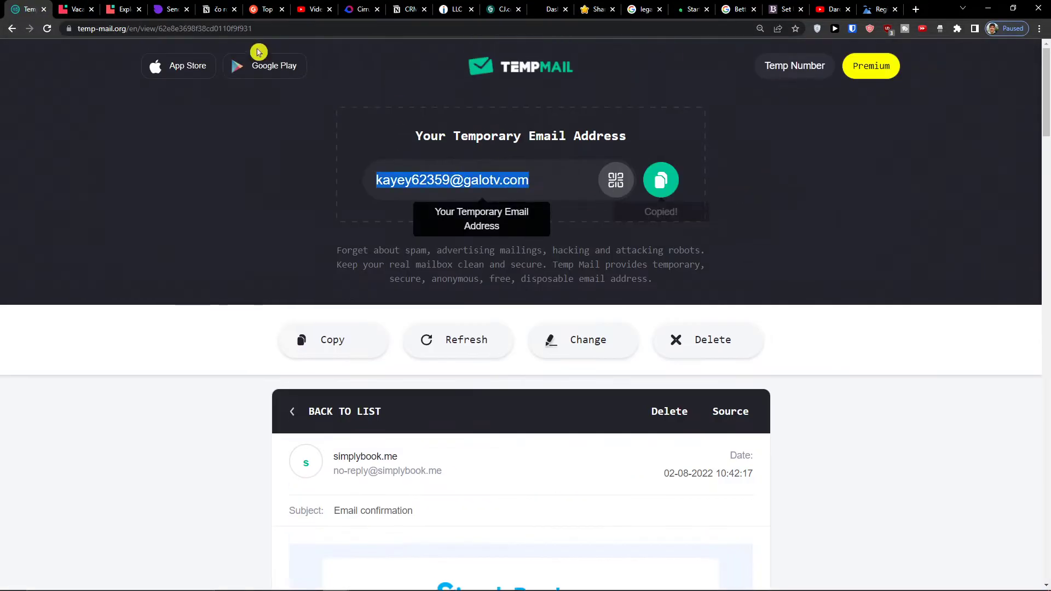
left_click(75, 10)
left_click(122, 9)
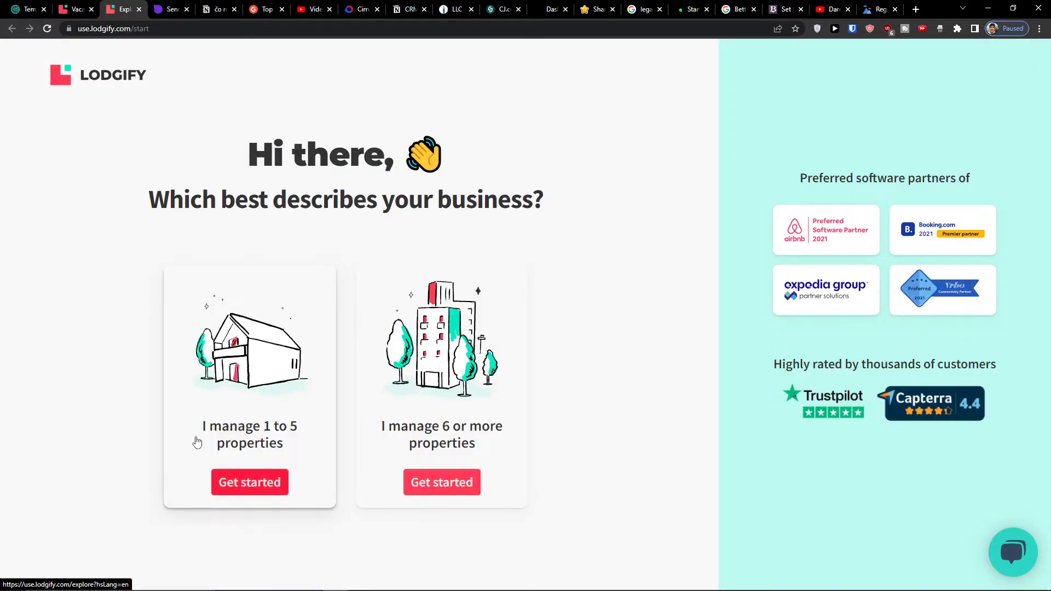
- Choose 'I manage 1 to 5 properties', start the free trial and register with email
left_click(253, 485)
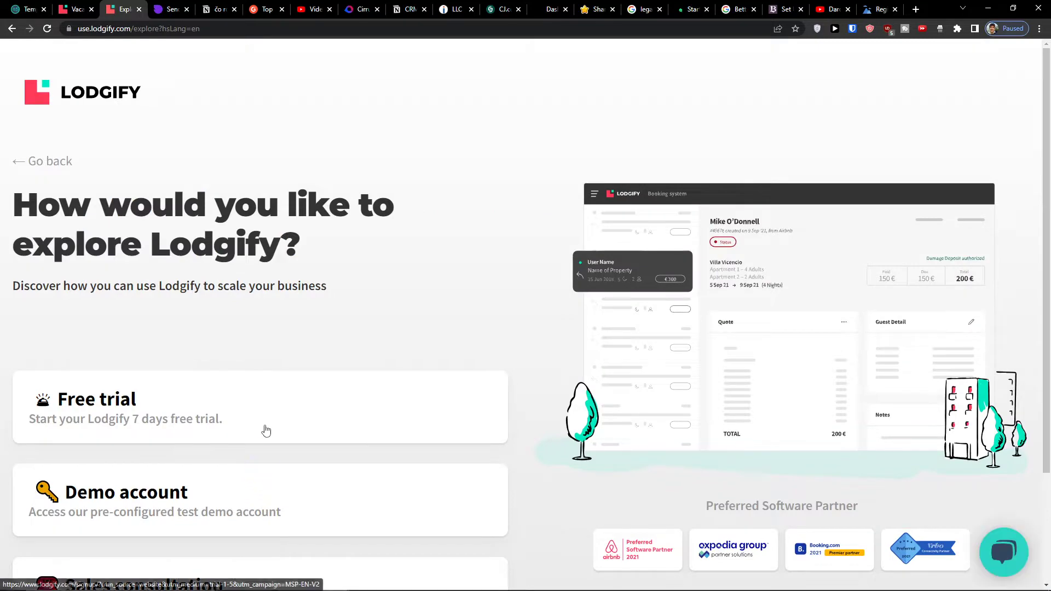
scroll(275, 359, "down", 2)
scroll(272, 360, "up", 2)
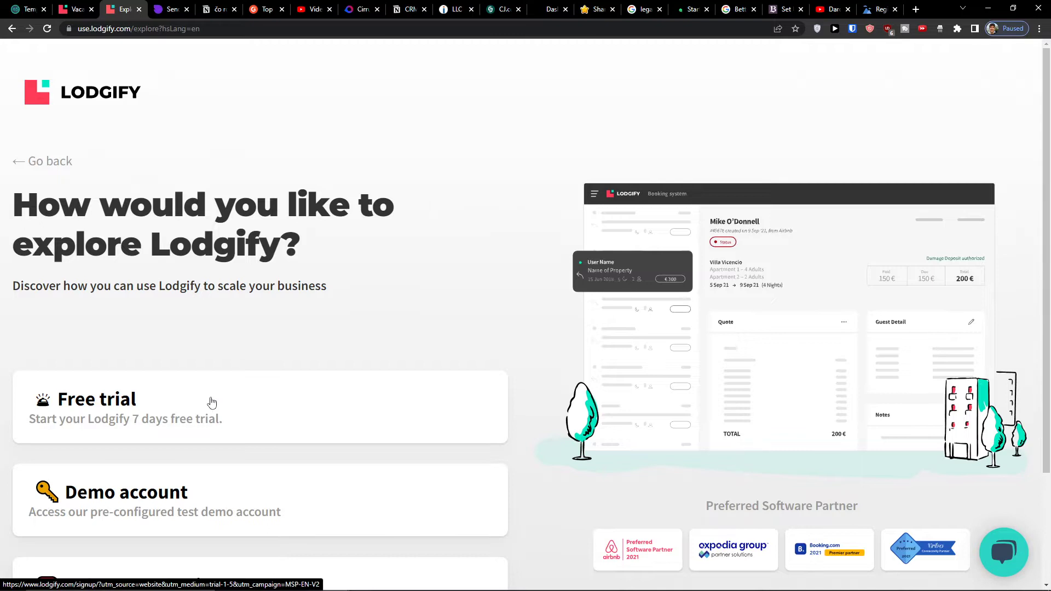
left_click(212, 403)
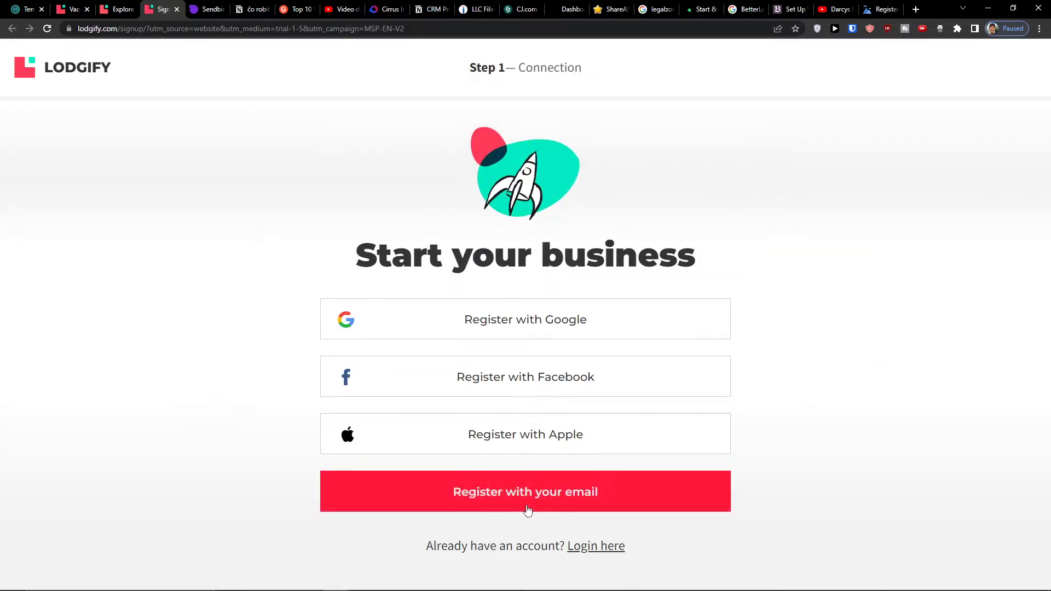
left_click(527, 510)
- Fill in the first and last name, paste the temporary email and enter a password
left_click(461, 320)
type("M")
key("Tab")
type("Stonelius")
key("Tab")
key("ctrl+v")
key("Tab")
type("••••••••")
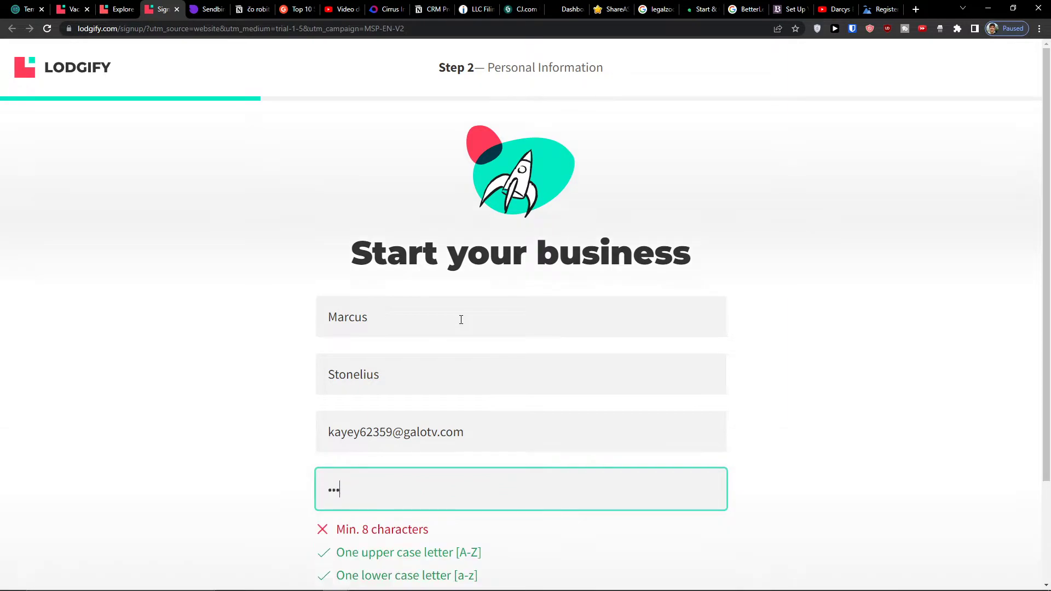
- Retype a valid password and submit the personal information
scroll(476, 321, "down", 3)
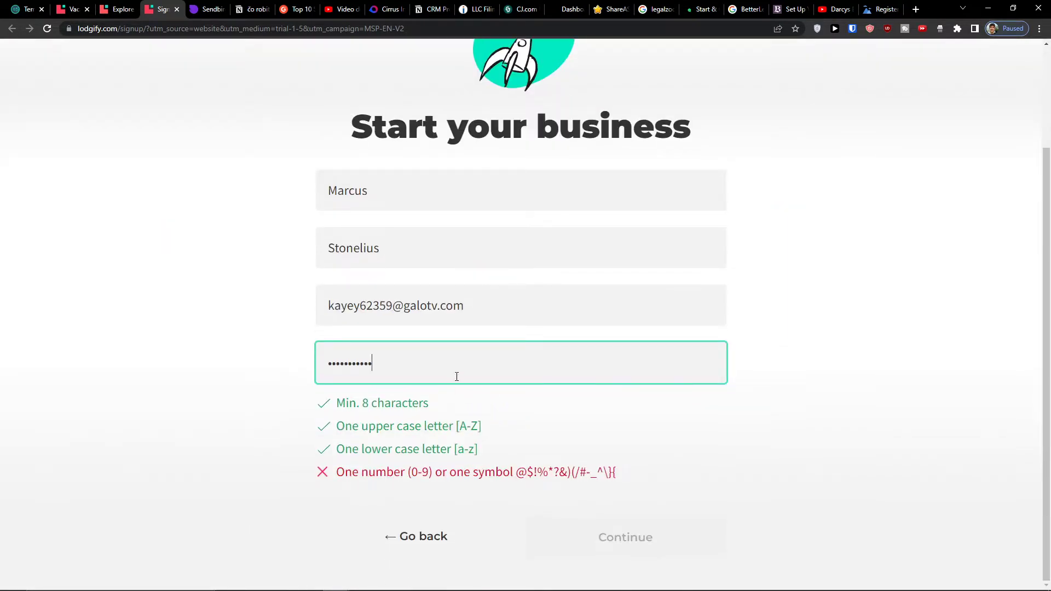
left_click(488, 429)
left_click_drag(377, 363, 333, 363)
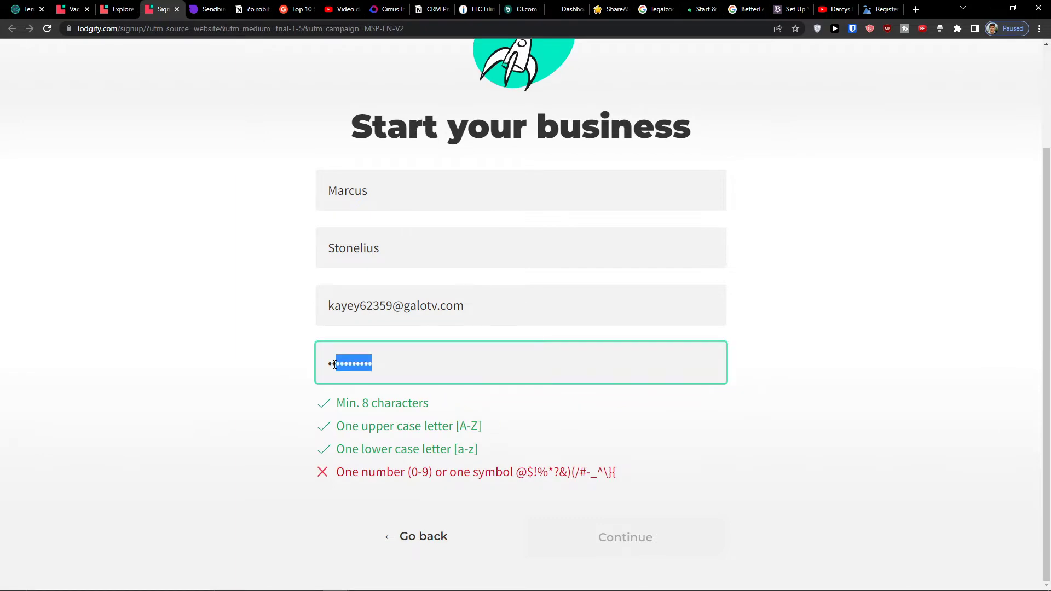
double_click(334, 365)
type("••••••••")
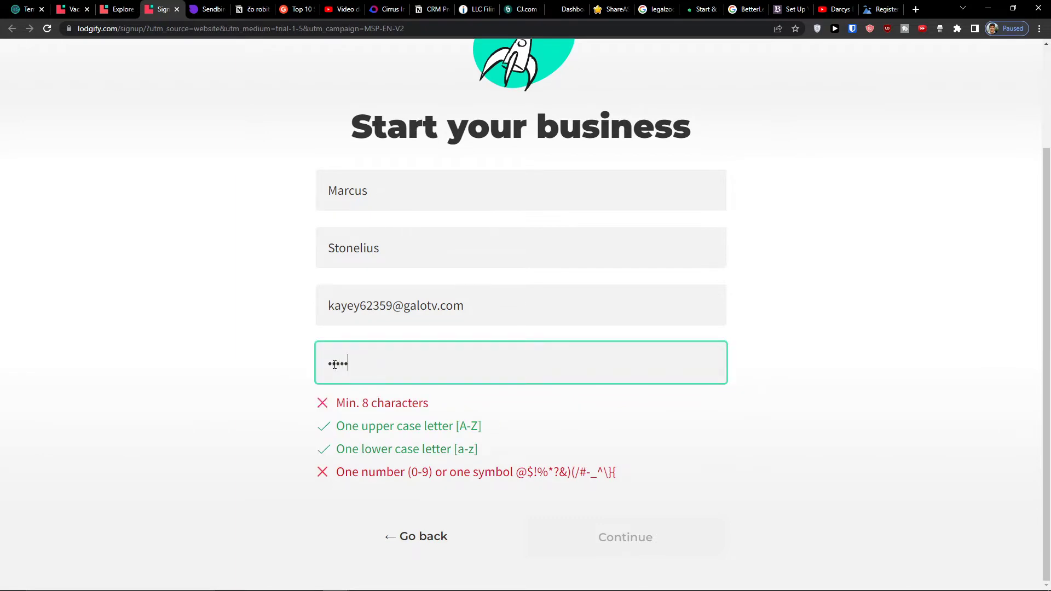
type("•")
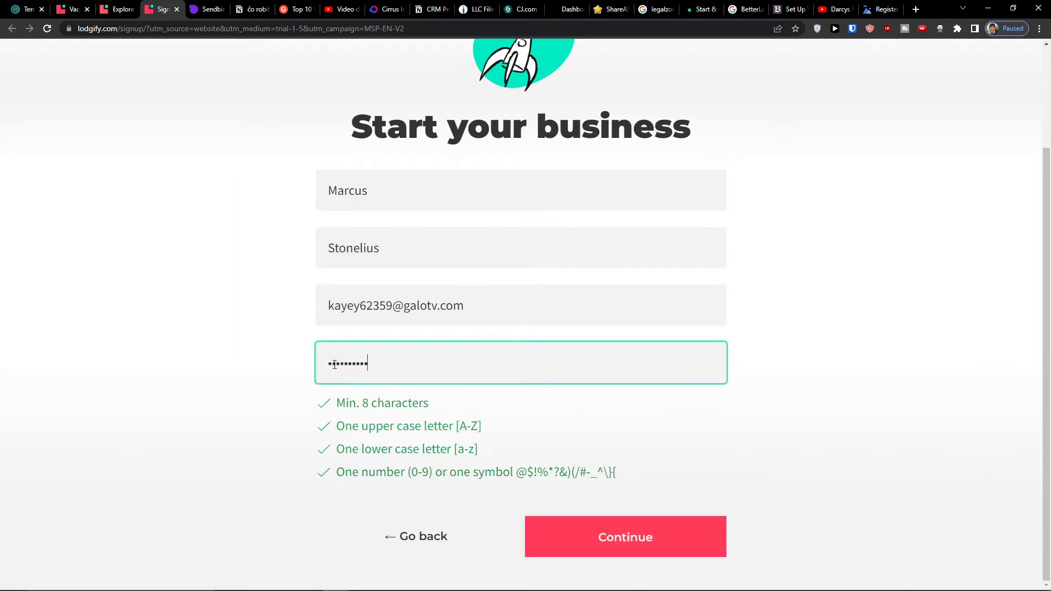
key("BackSpace")
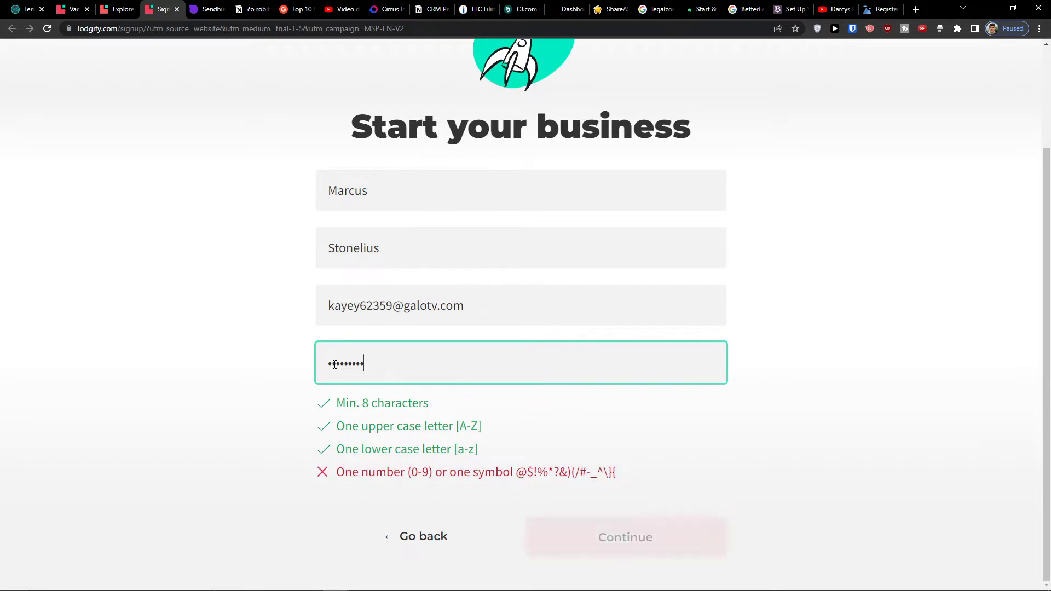
type("•")
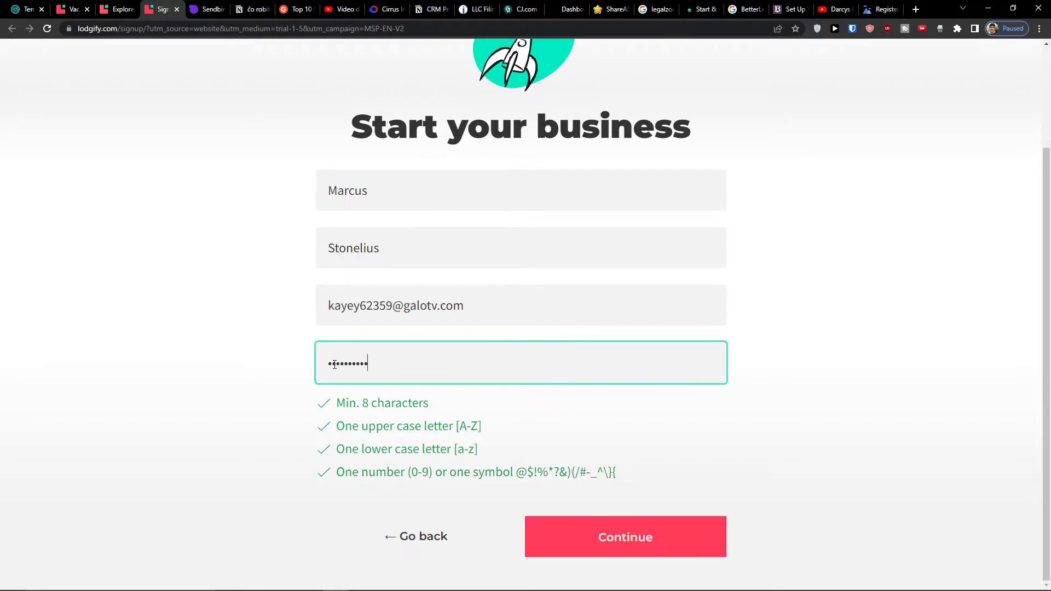
left_click(567, 536)
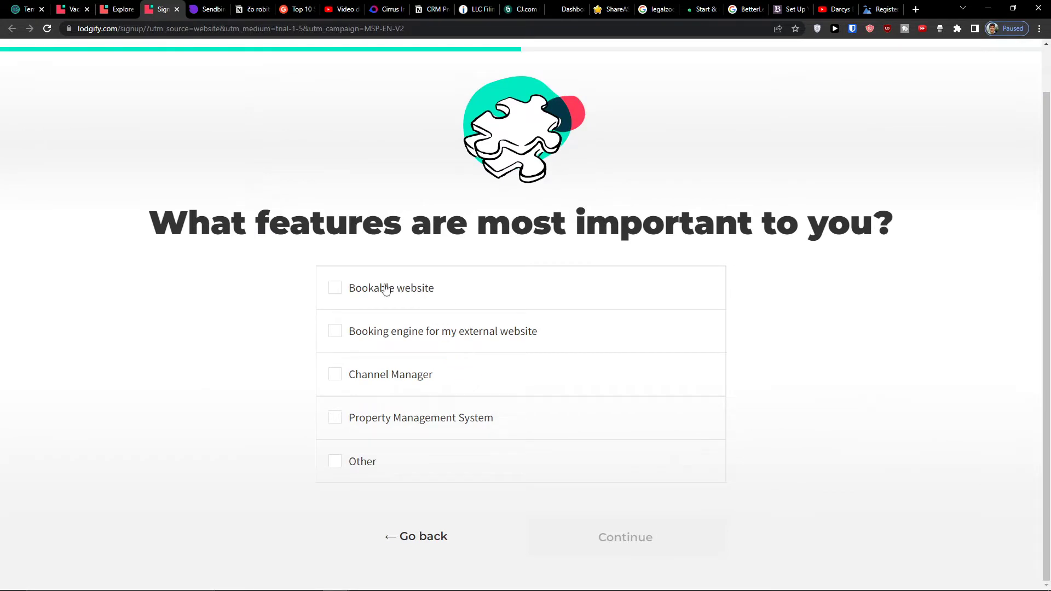
- Mark Bookable website, Booking engine and Channel Manager as important features
left_click(367, 333)
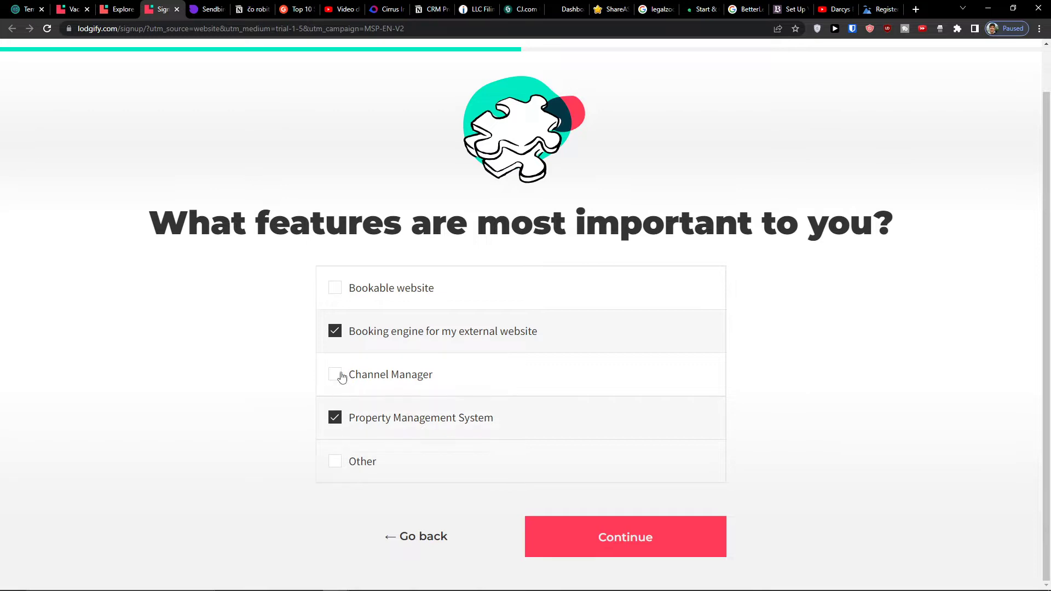
left_click(339, 378)
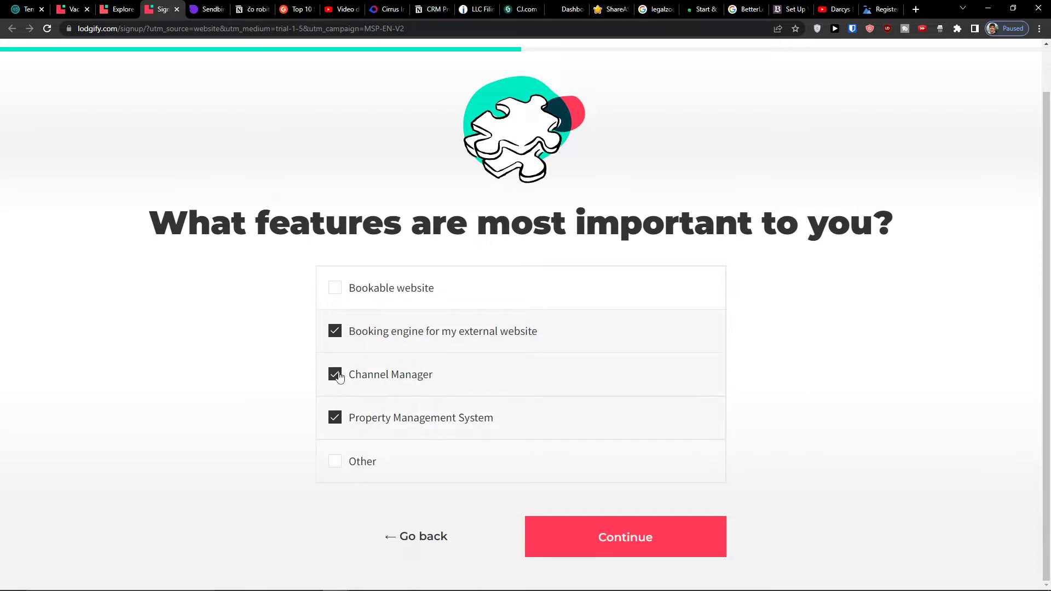
left_click(332, 290)
left_click(569, 523)
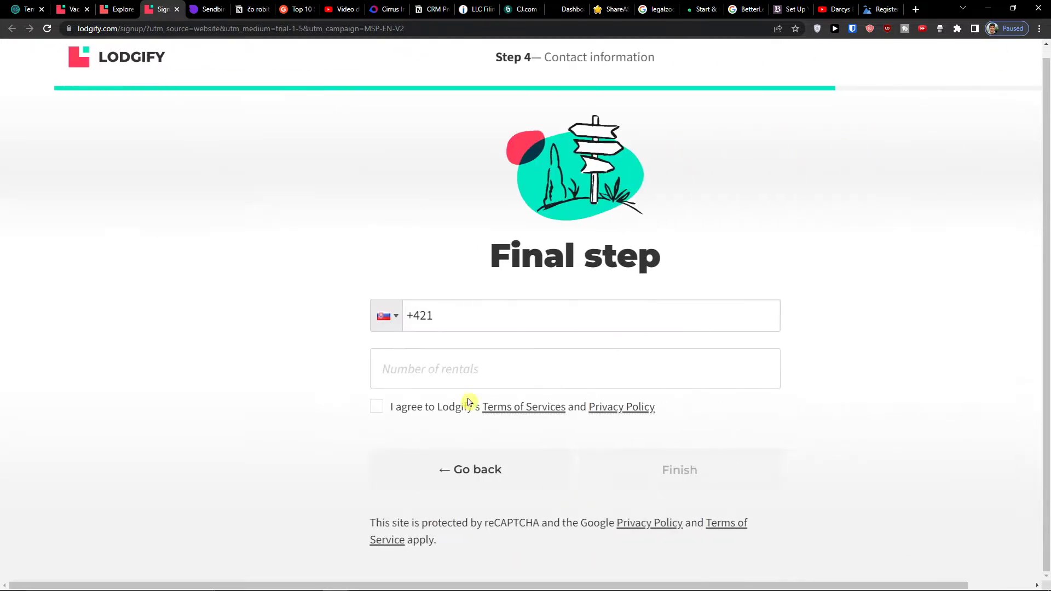
- Enter a phone number and 1 rental, accept the terms and finish sign-up
left_click(448, 337)
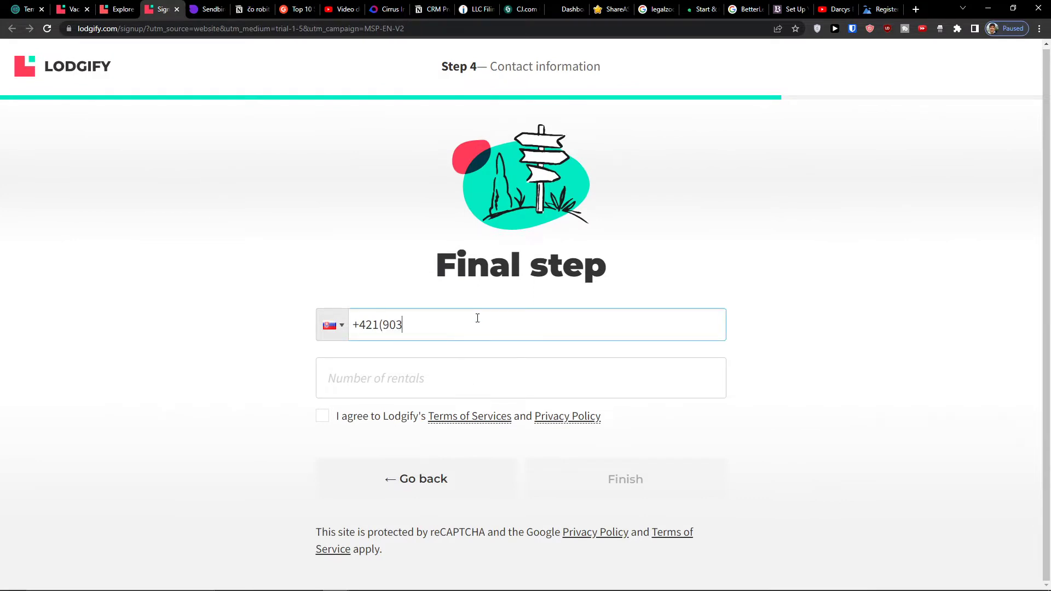
left_click(465, 366)
type("1")
left_click(323, 416)
left_click(356, 390)
left_click(657, 489)
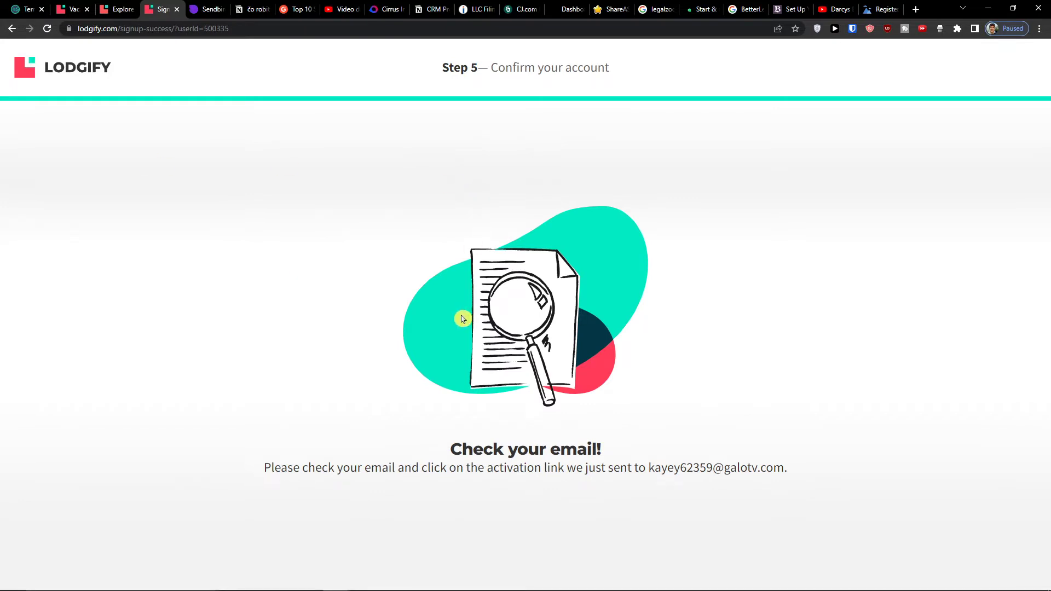
- Open the Lodgify Support activation email in Temp Mail and follow its signup-confirm link
left_click(24, 9)
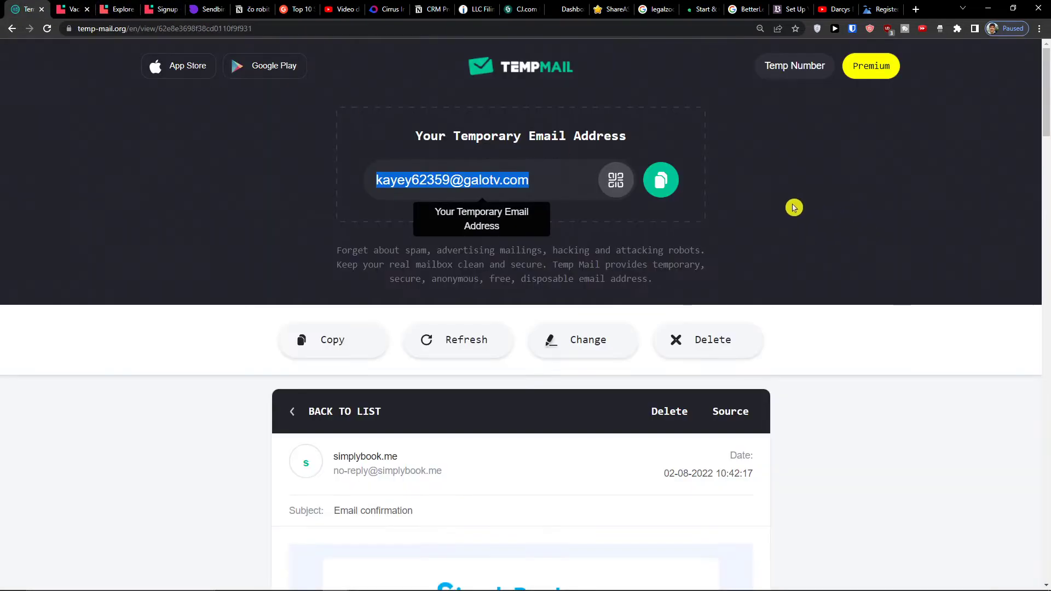
left_click(793, 208)
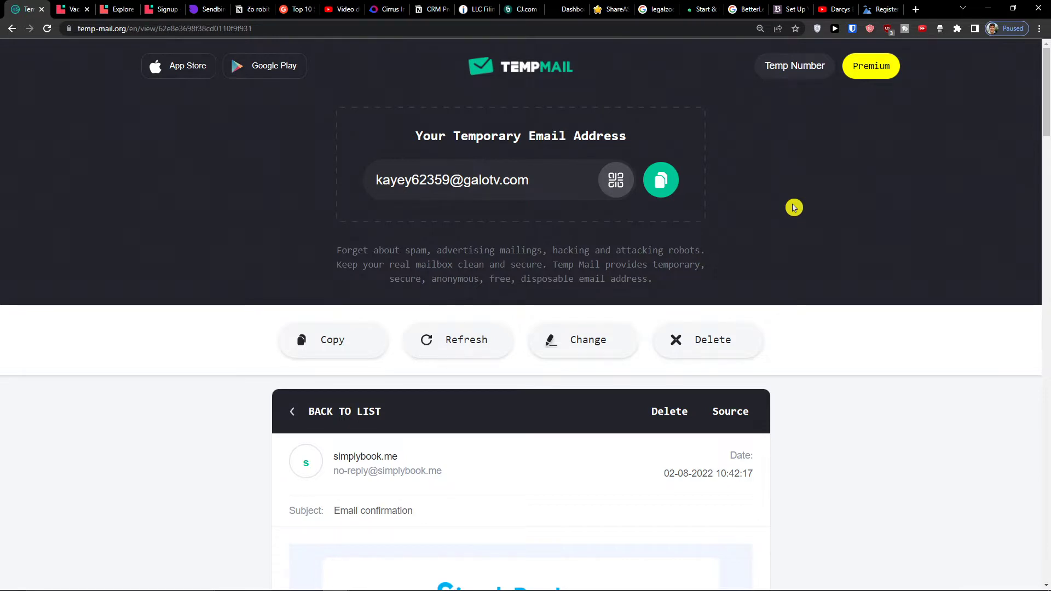
left_click(299, 411)
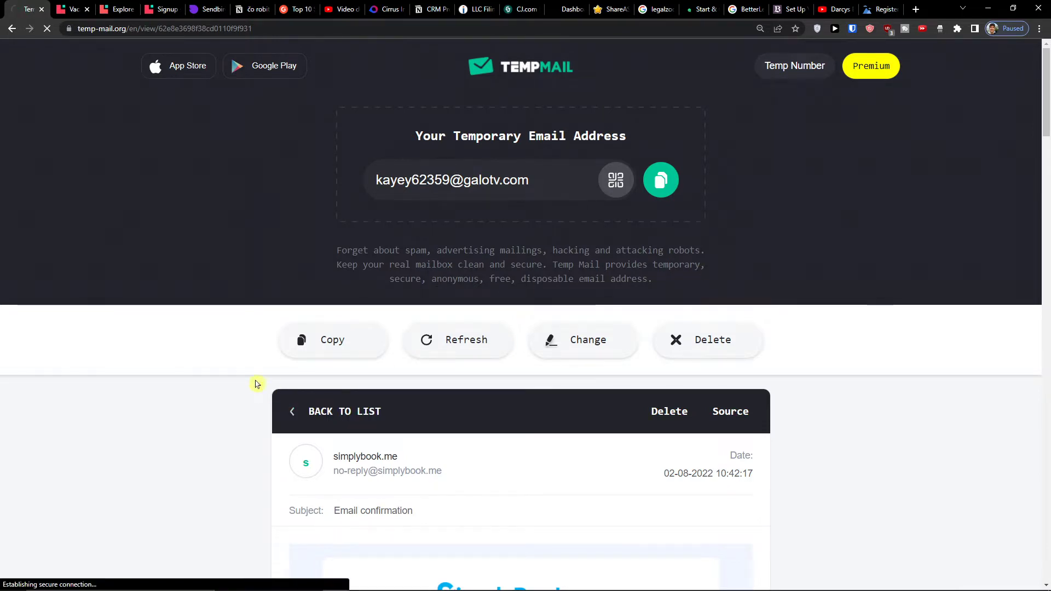
scroll(260, 384, "down", 2)
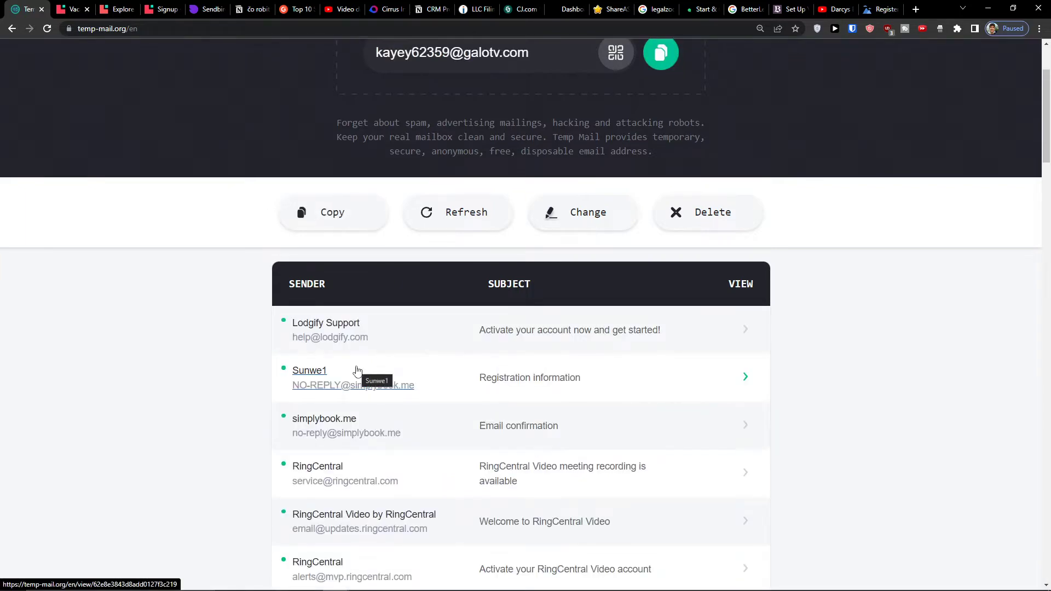
left_click(495, 334)
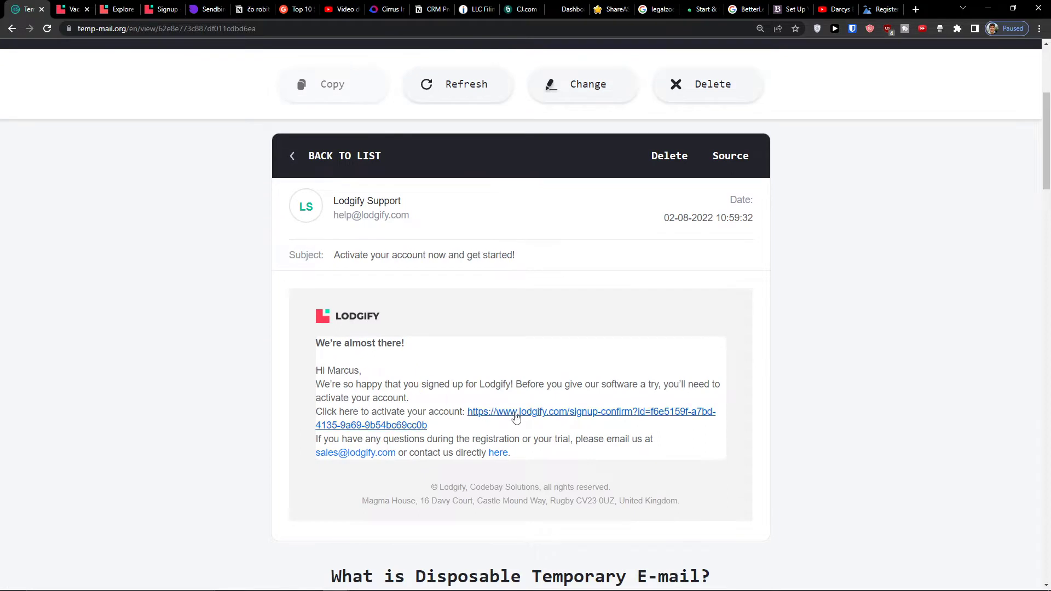
left_click(517, 418)
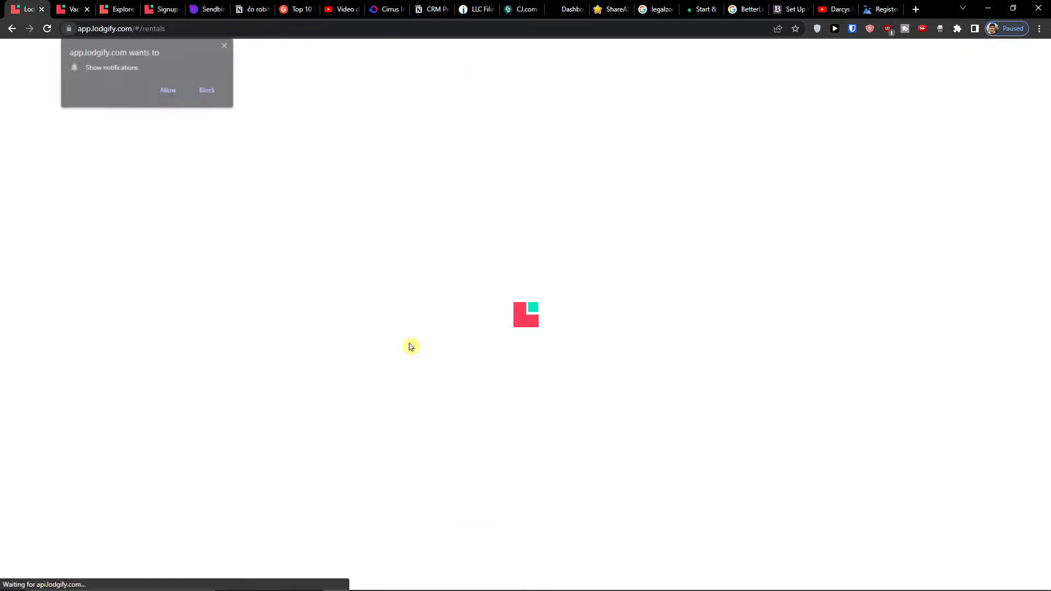
- Create a rental from scratch named 'Wonderful Loft' and continue to the location step
left_click(230, 49)
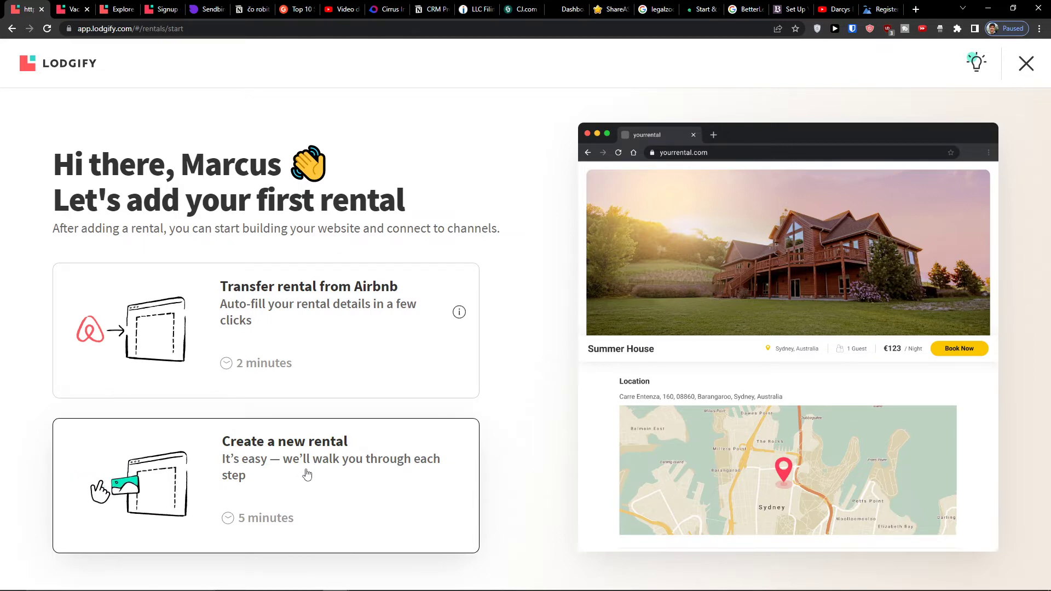
left_click(307, 475)
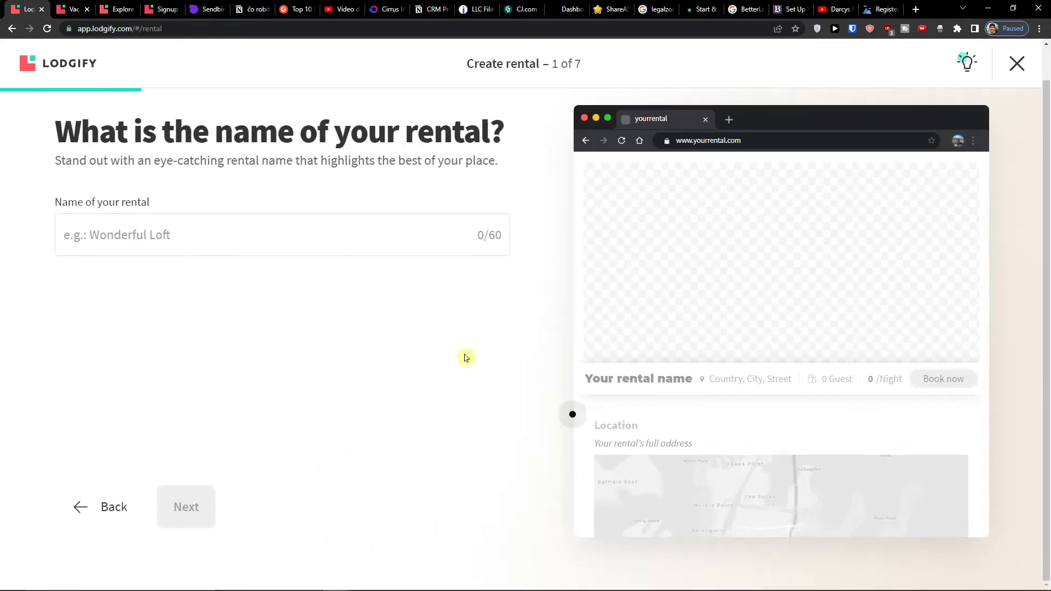
left_click(281, 234)
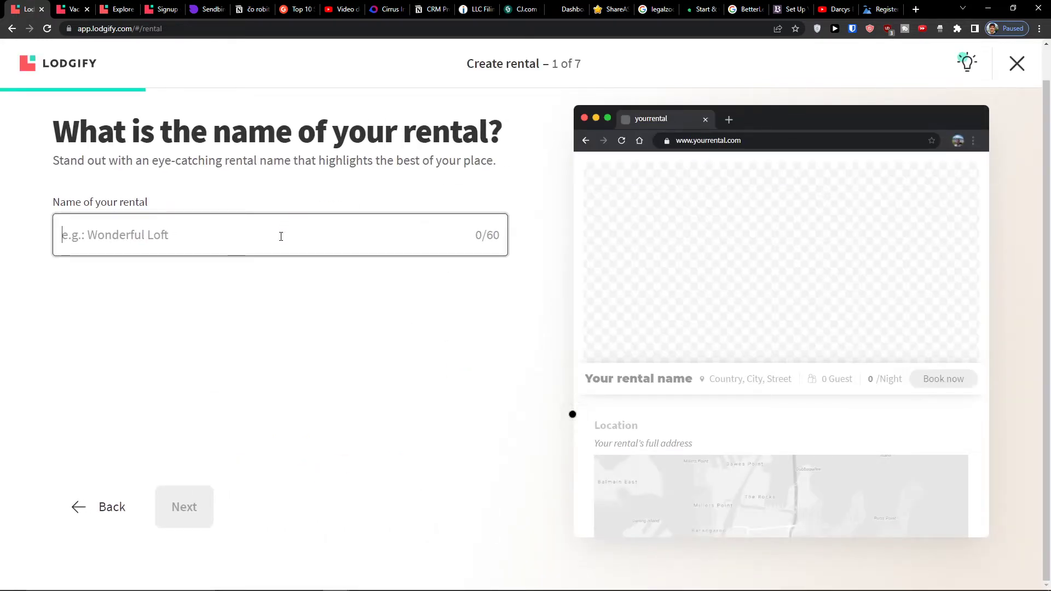
type("Wonderful Loft")
left_click(208, 503)
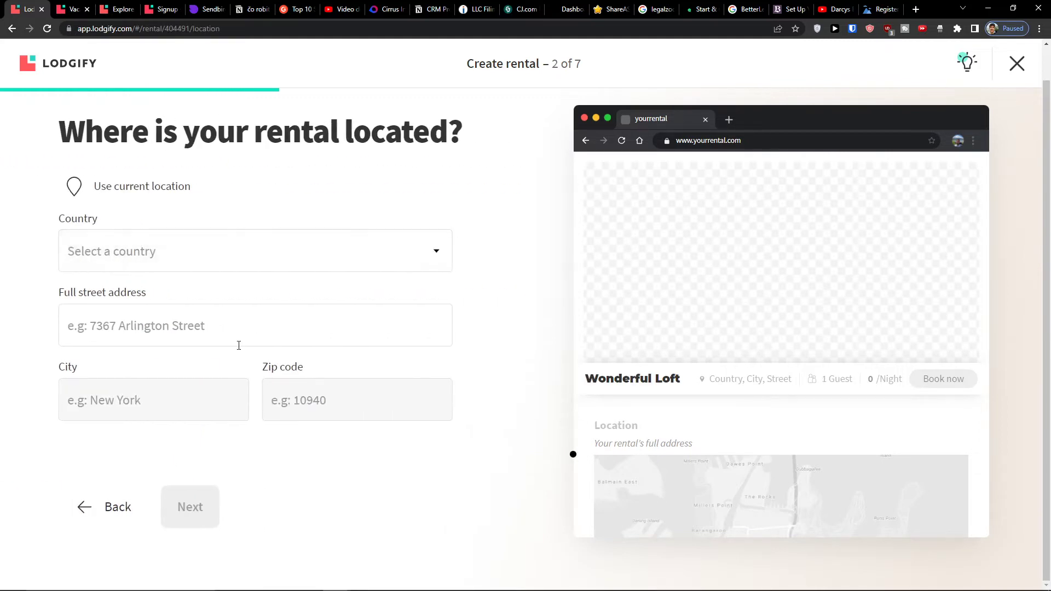
- Set the country to Slovakia with a Zdeňka Nejedlého, Levice address and zip 93101
left_click(206, 242)
key("s")
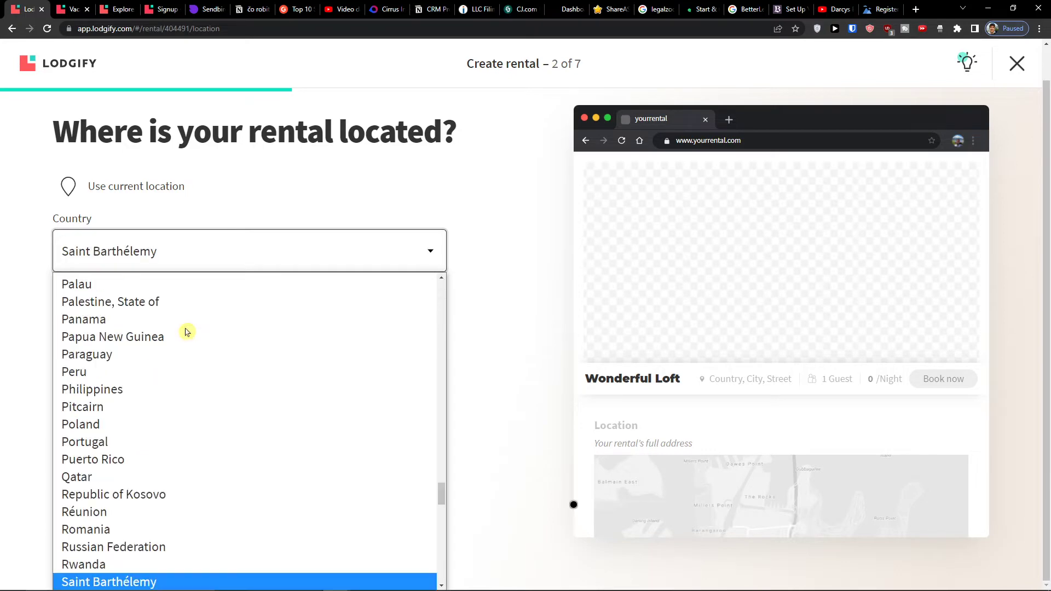
key("s")
scroll(184, 331, "down", 5)
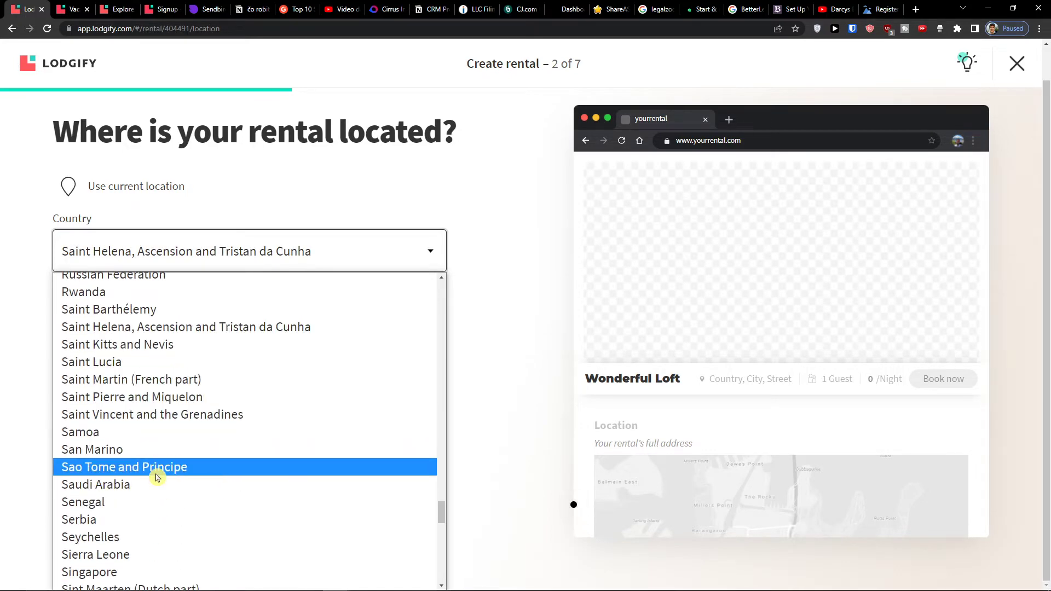
scroll(156, 476, "down", 5)
left_click(158, 359)
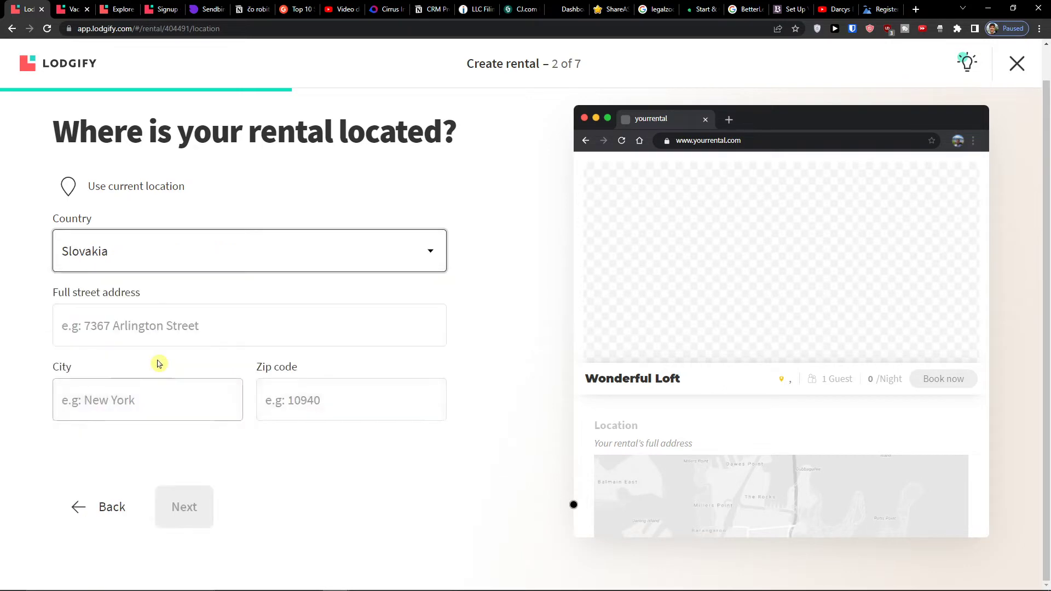
left_click(170, 325)
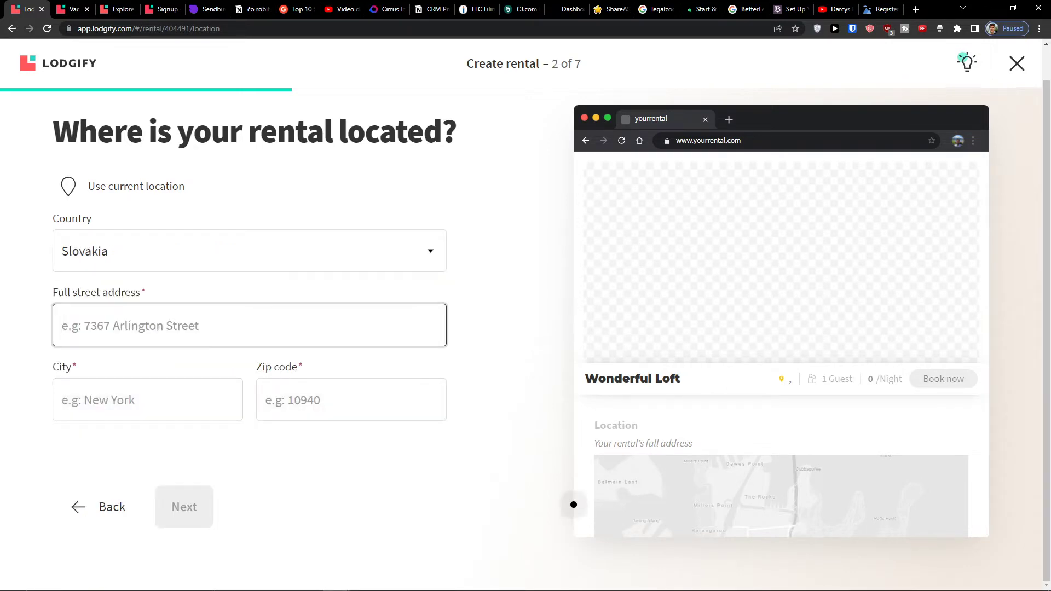
type("Y")
key("BackSpace")
type("Zdenka ne")
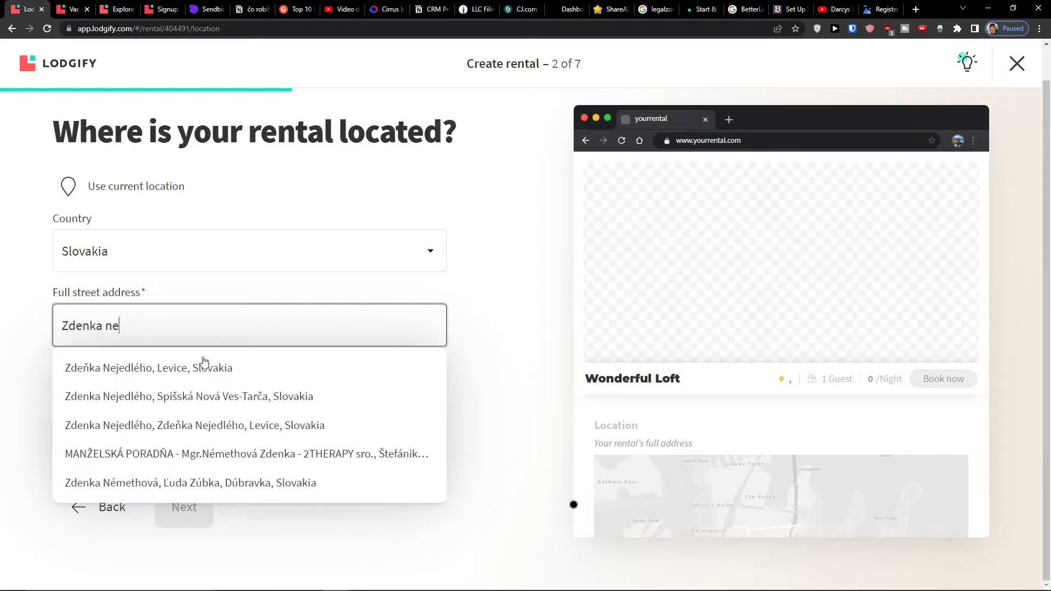
left_click(202, 365)
left_click(272, 405)
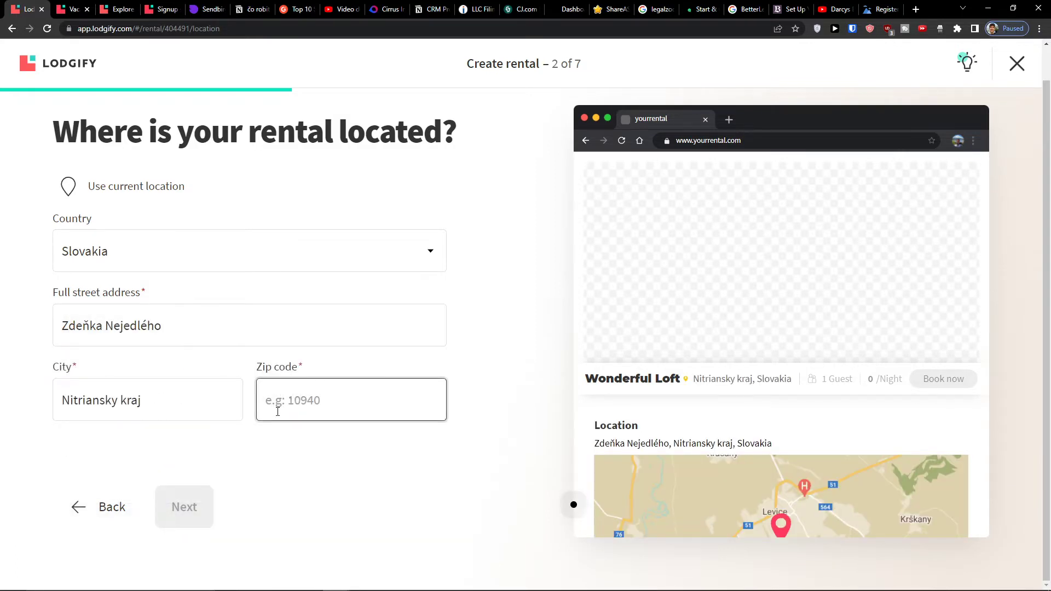
type("93101")
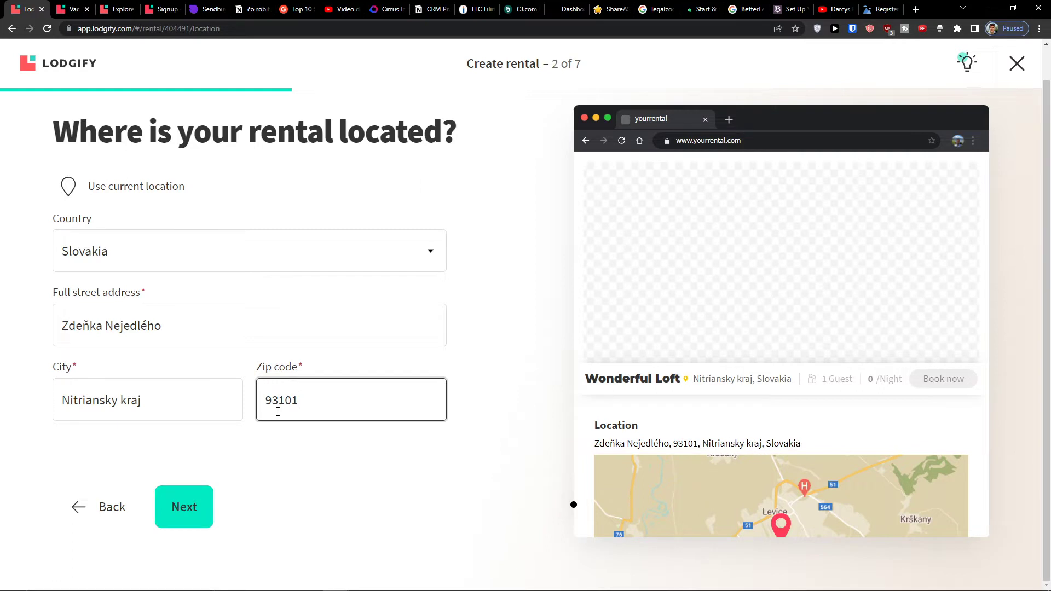
left_click(203, 485)
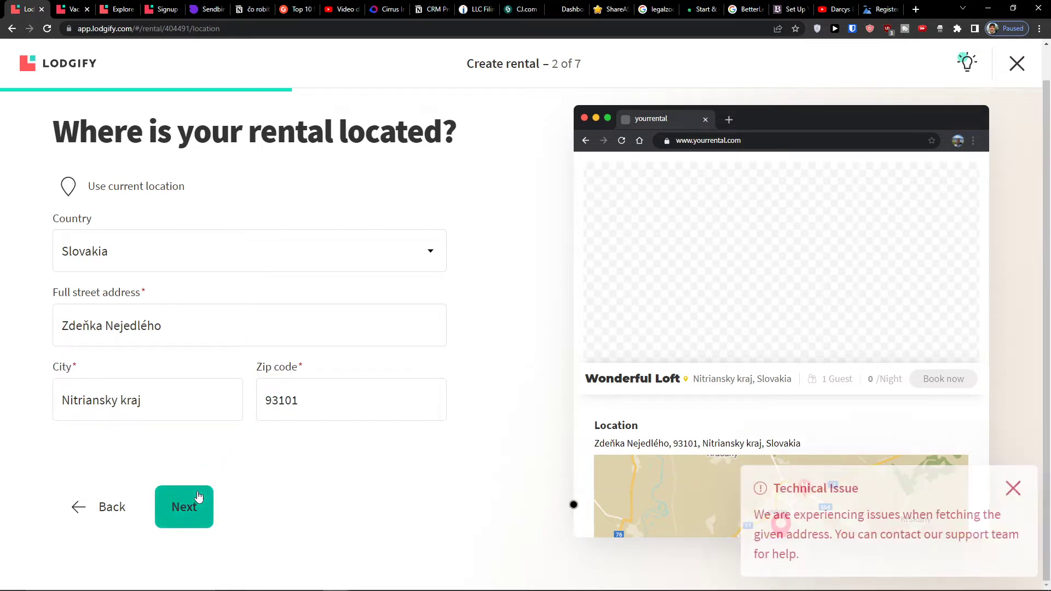
- Correct the zip code to 93401, retry, then paste a replacement street address
scroll(739, 448, "down", 2)
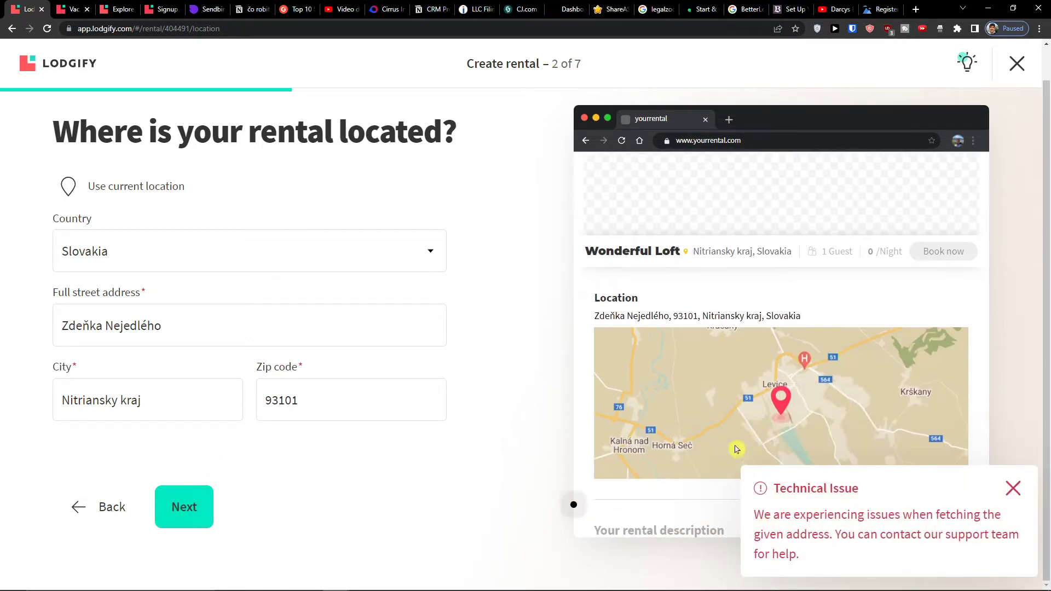
double_click(272, 409)
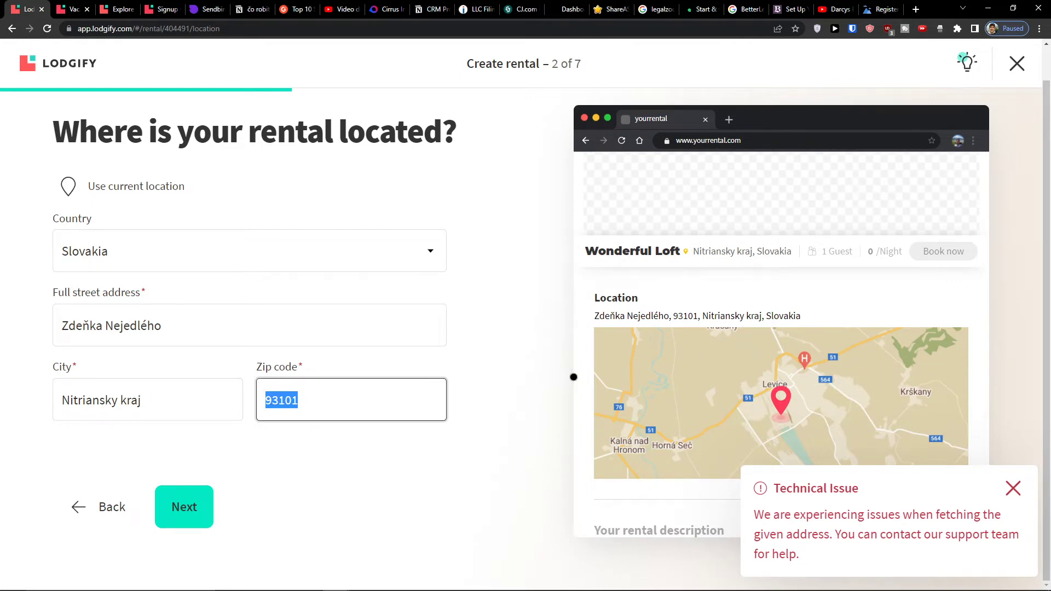
left_click(46, 14)
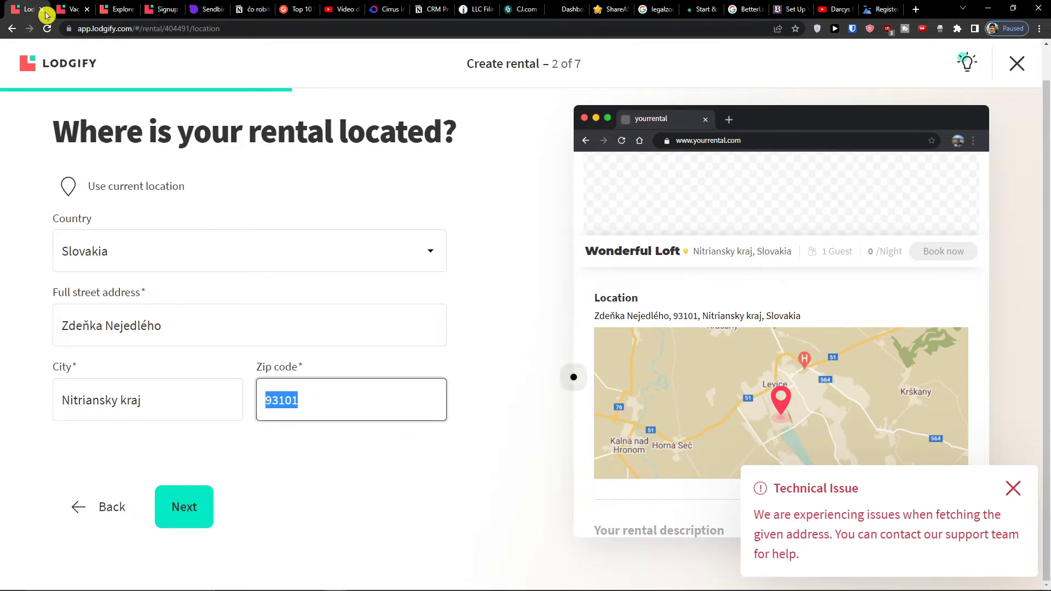
type("93401")
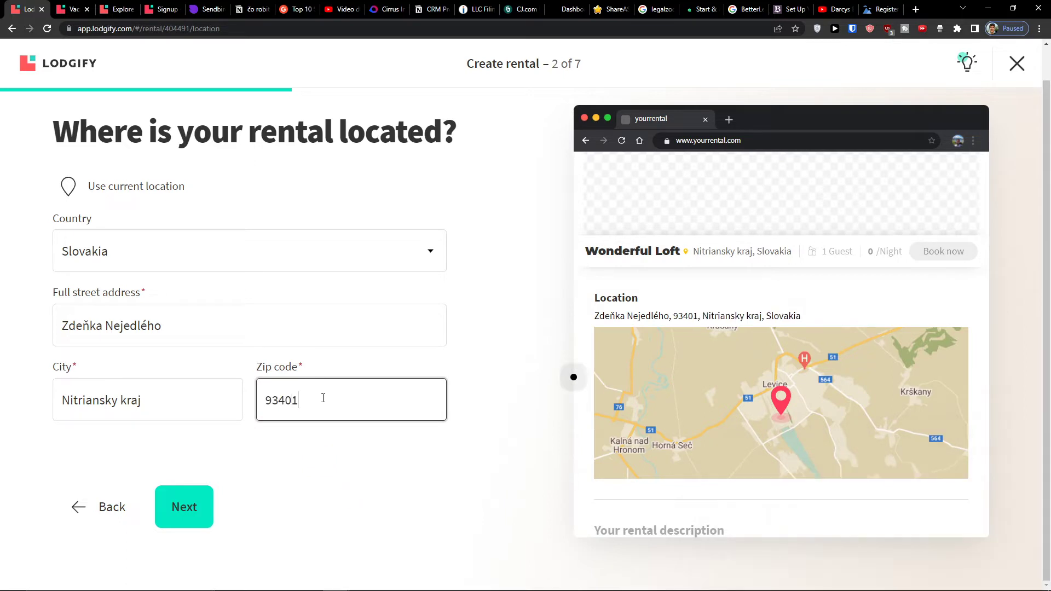
left_click(170, 499)
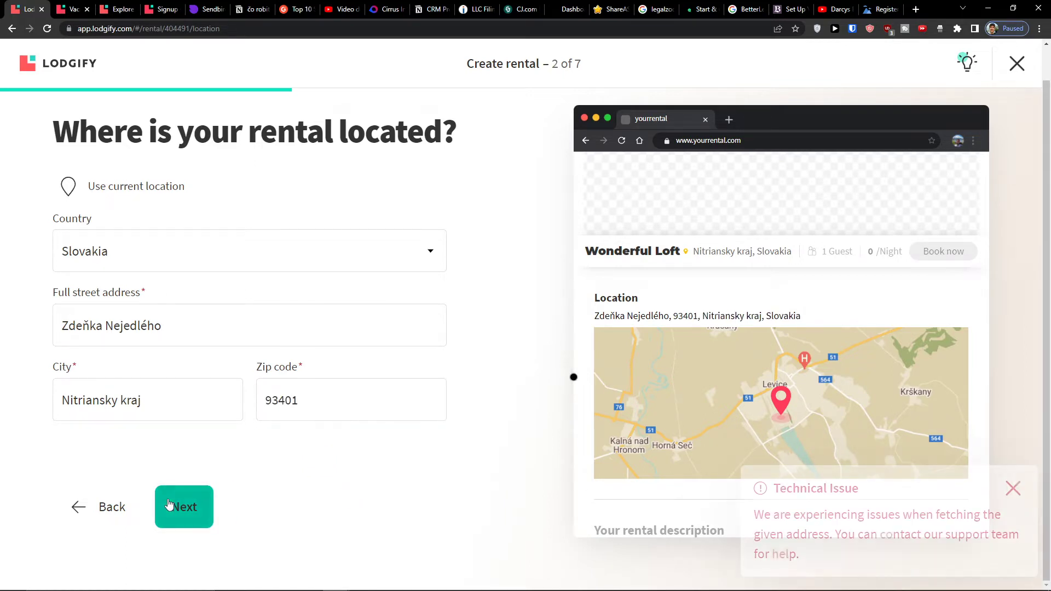
key("alt+Tab")
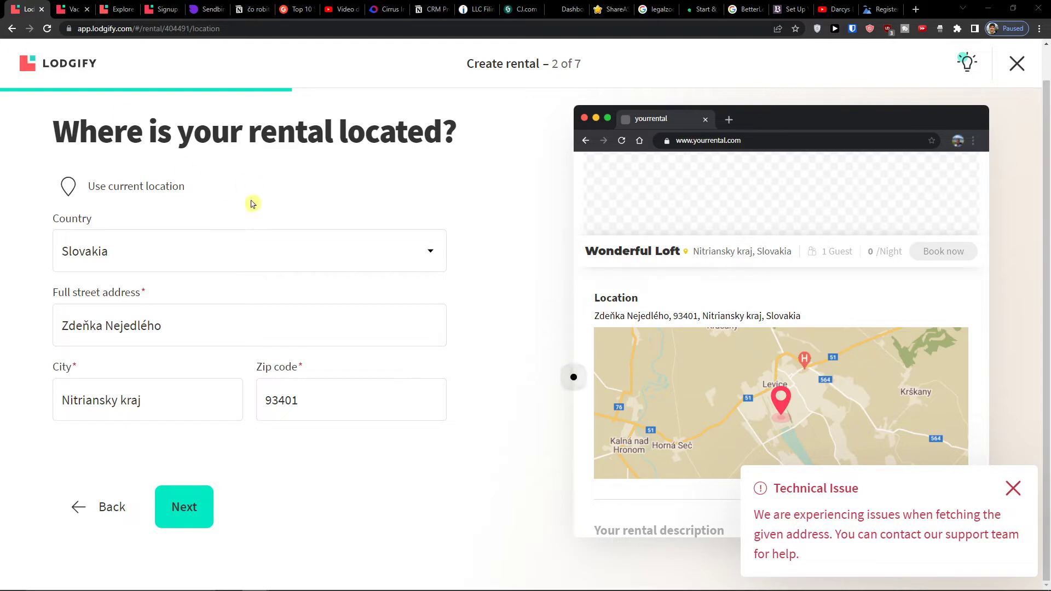
left_click(175, 336)
key("ctrl+a")
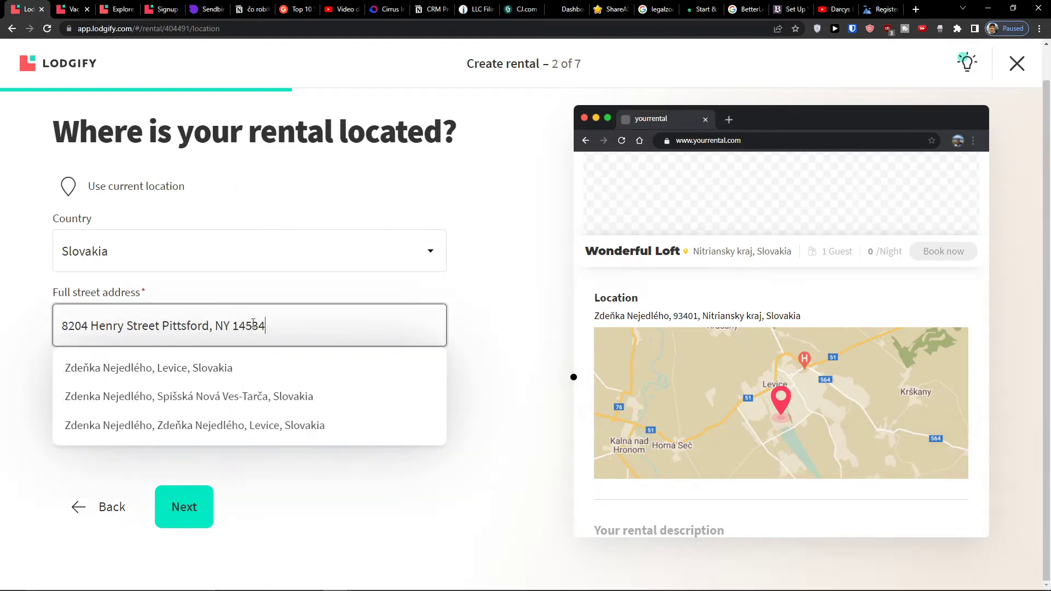
- Switch the country to United States and try a Henry Street, New York address with zip 14534
left_click(244, 261)
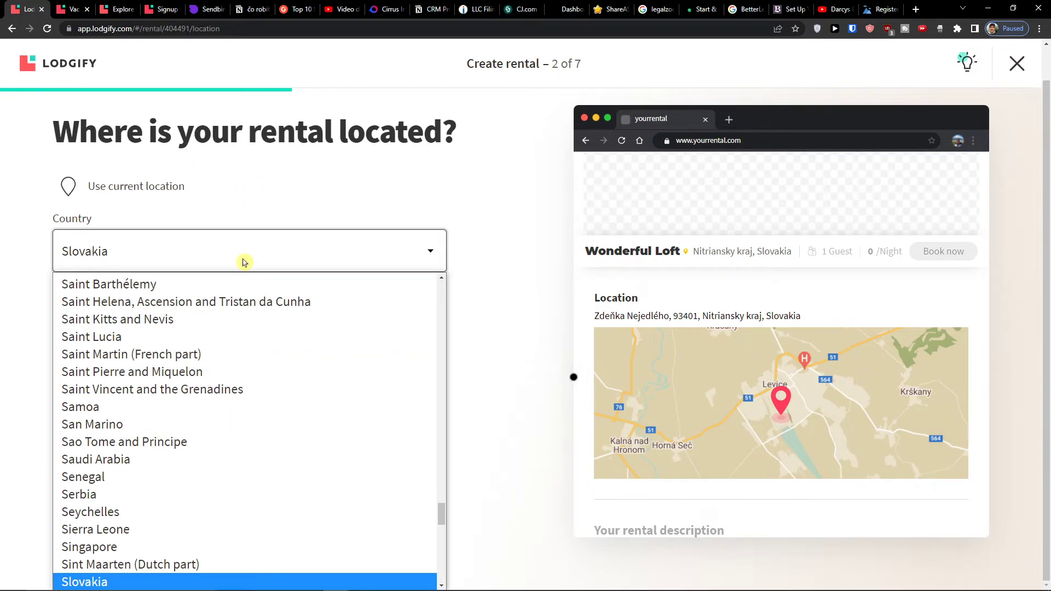
key("n")
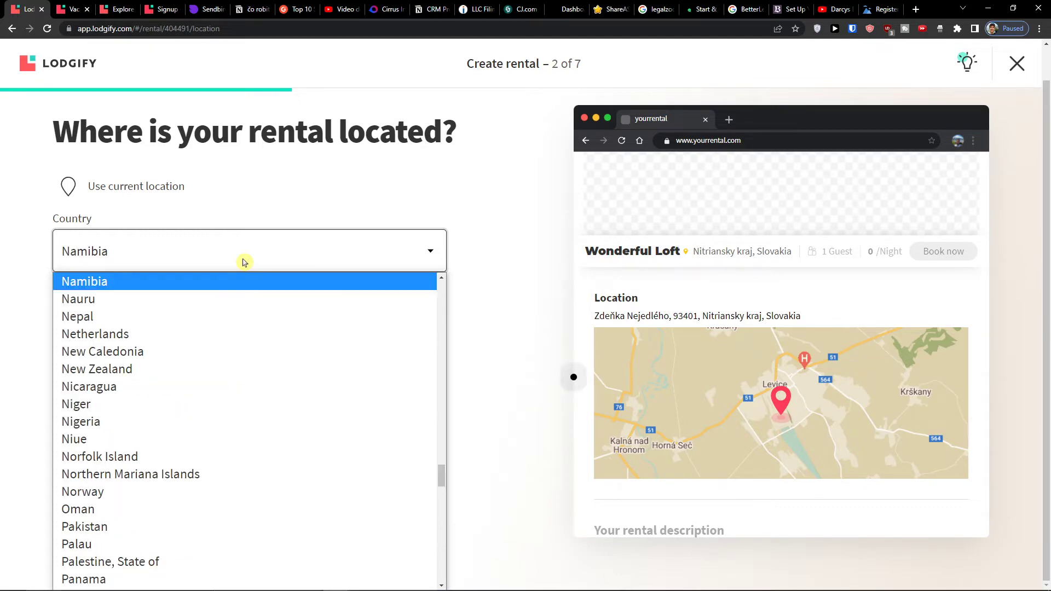
scroll(257, 328, "down", 20)
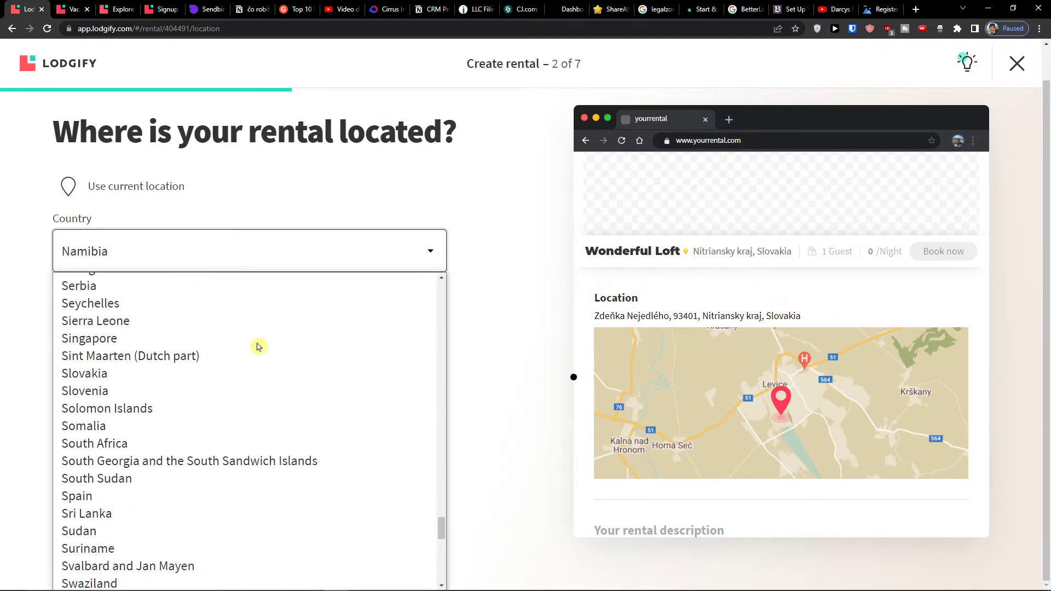
scroll(257, 346, "down", 5)
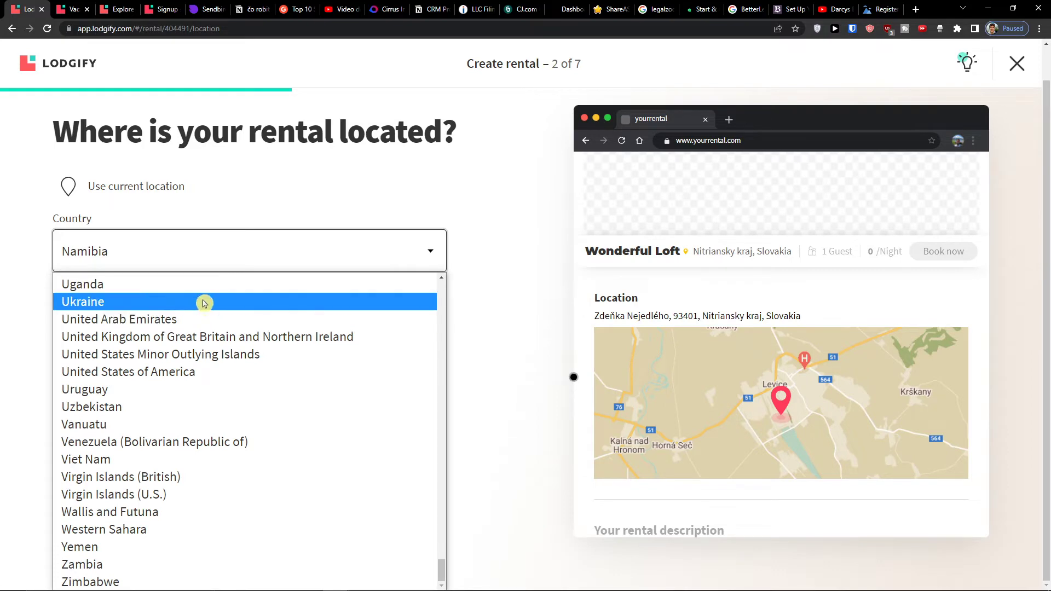
left_click(198, 371)
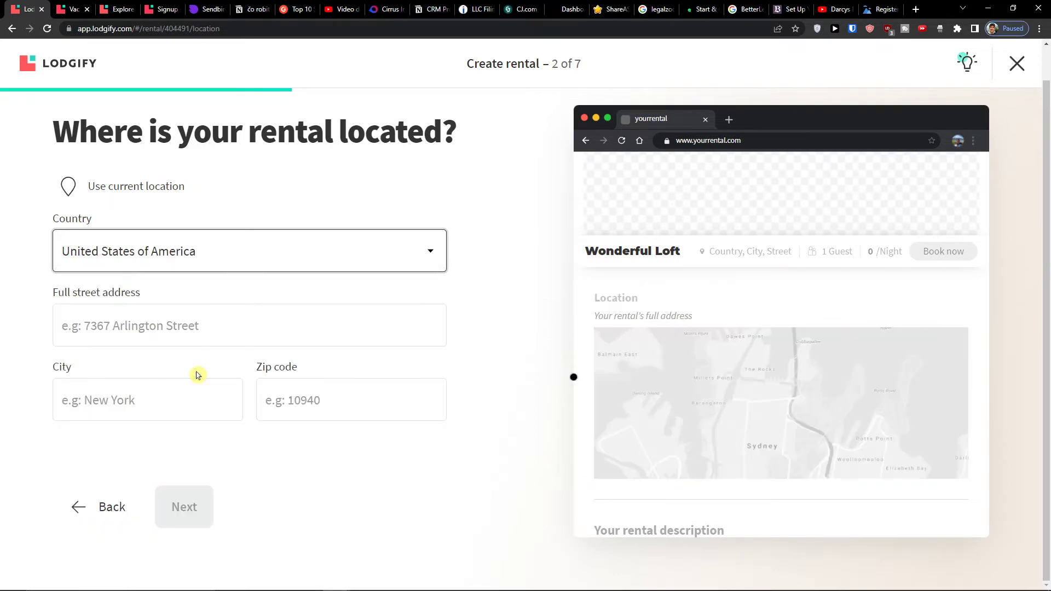
left_click(209, 327)
left_click(195, 388)
left_click_drag(208, 327, 260, 329)
left_click(252, 368)
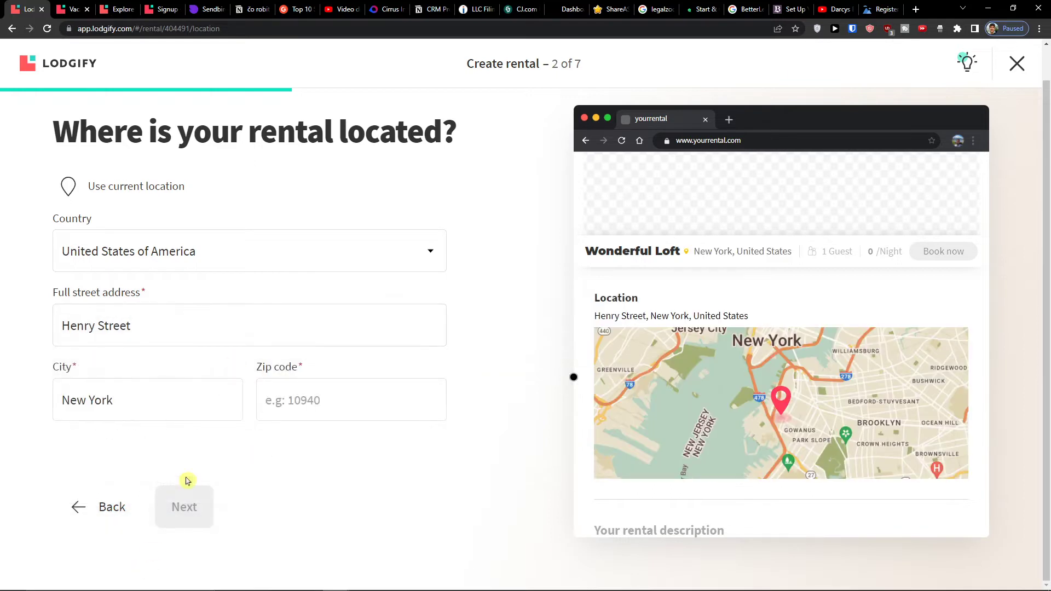
left_click(192, 498)
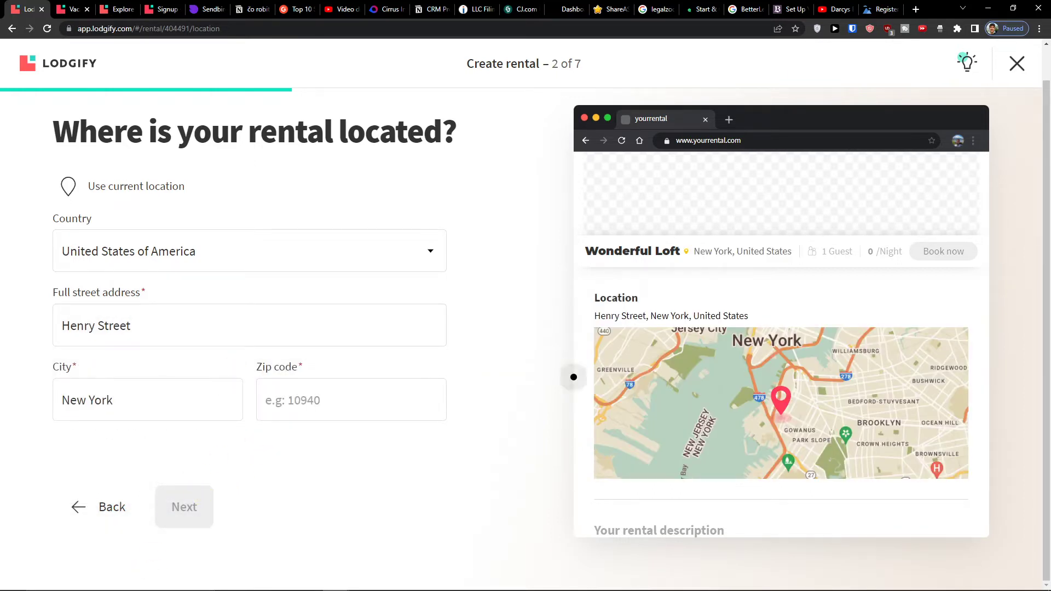
left_click(374, 416)
type("14534")
left_click(201, 515)
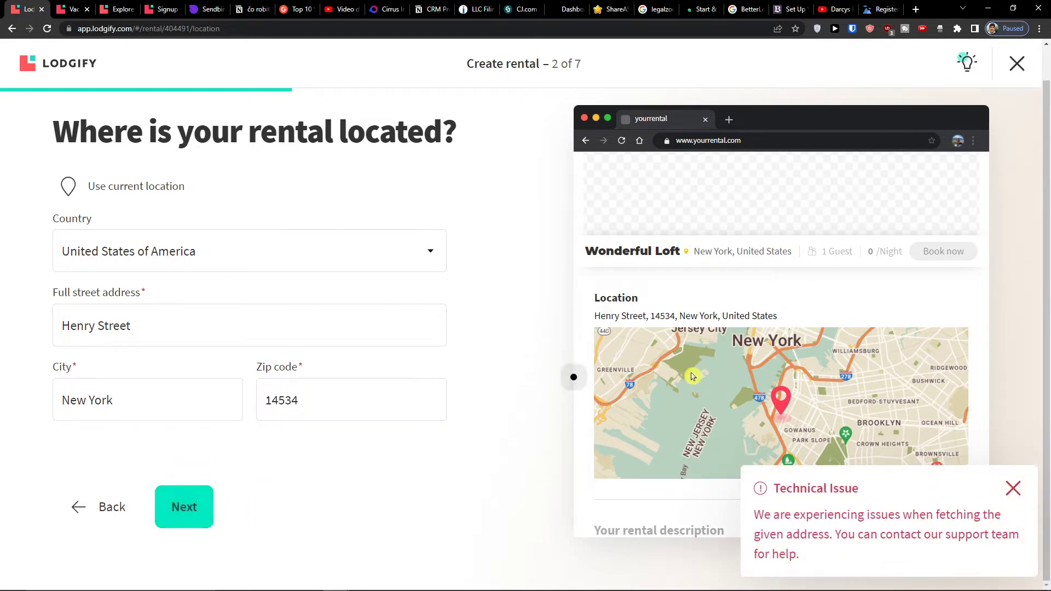
left_click(245, 268)
scroll(247, 295, "up", 5)
scroll(264, 306, "down", 5)
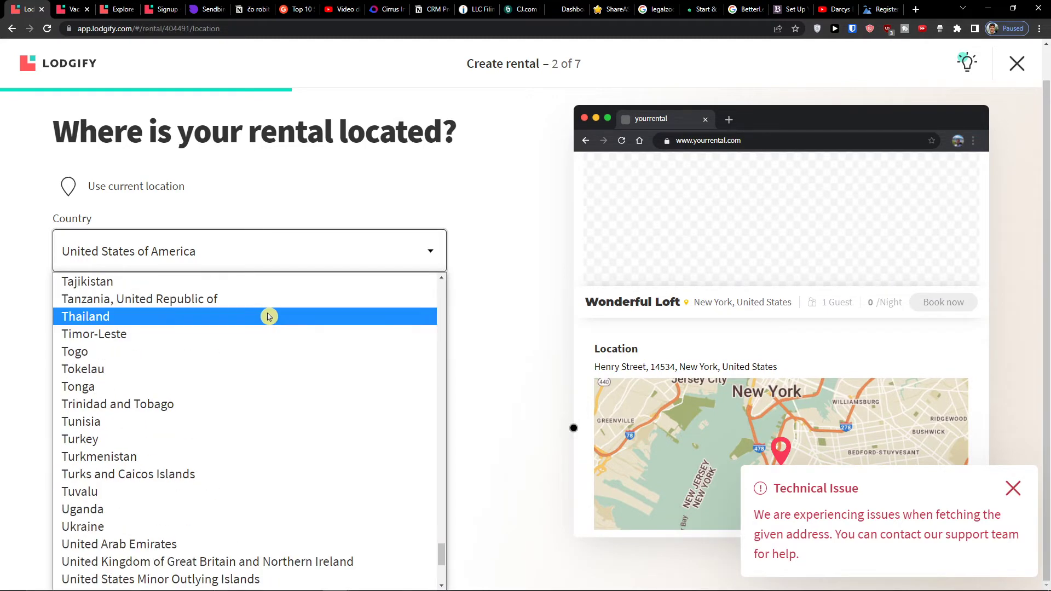
scroll(207, 382, "up", 4)
scroll(223, 375, "down", 7)
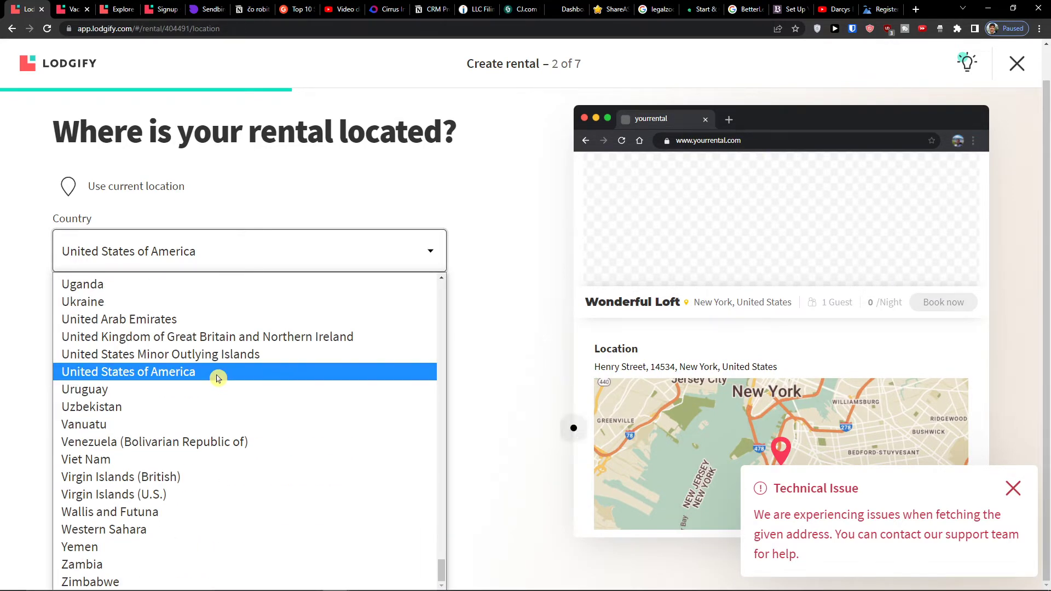
scroll(282, 403, "up", 12)
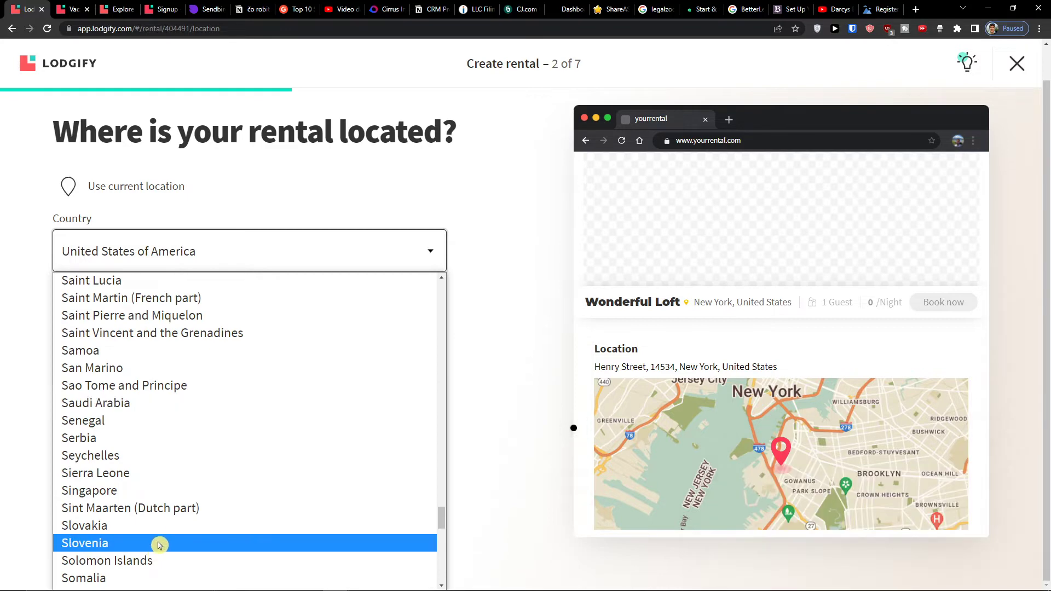
left_click(159, 527)
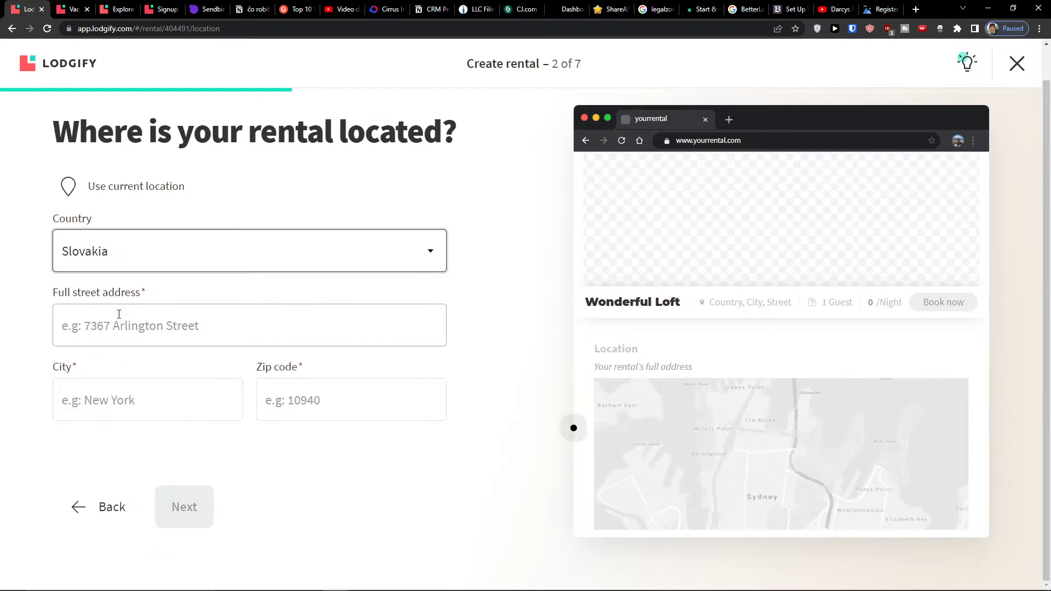
left_click(128, 187)
left_click(226, 43)
left_click(134, 327)
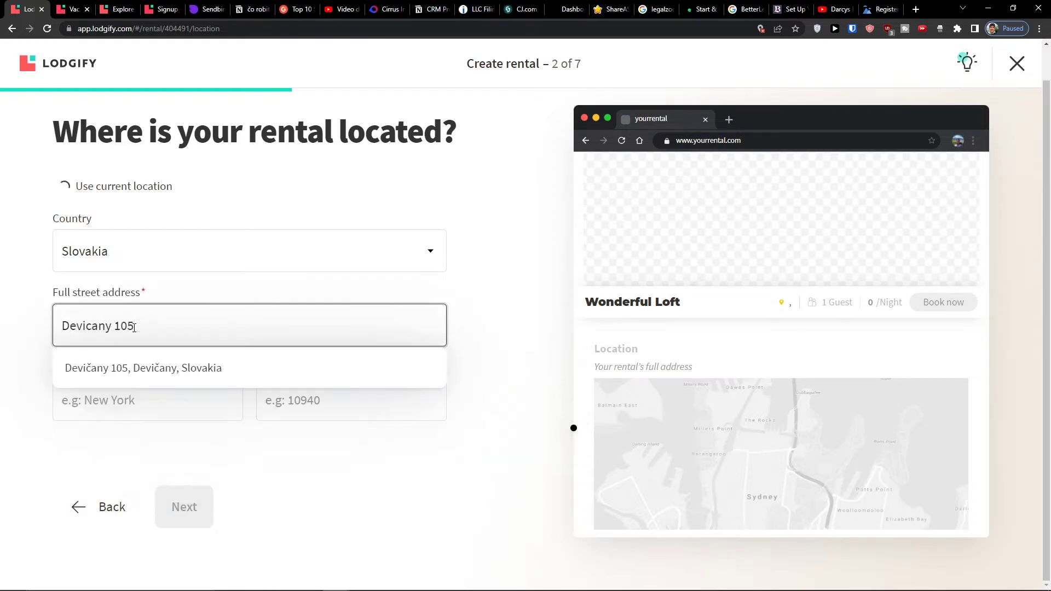
left_click(129, 368)
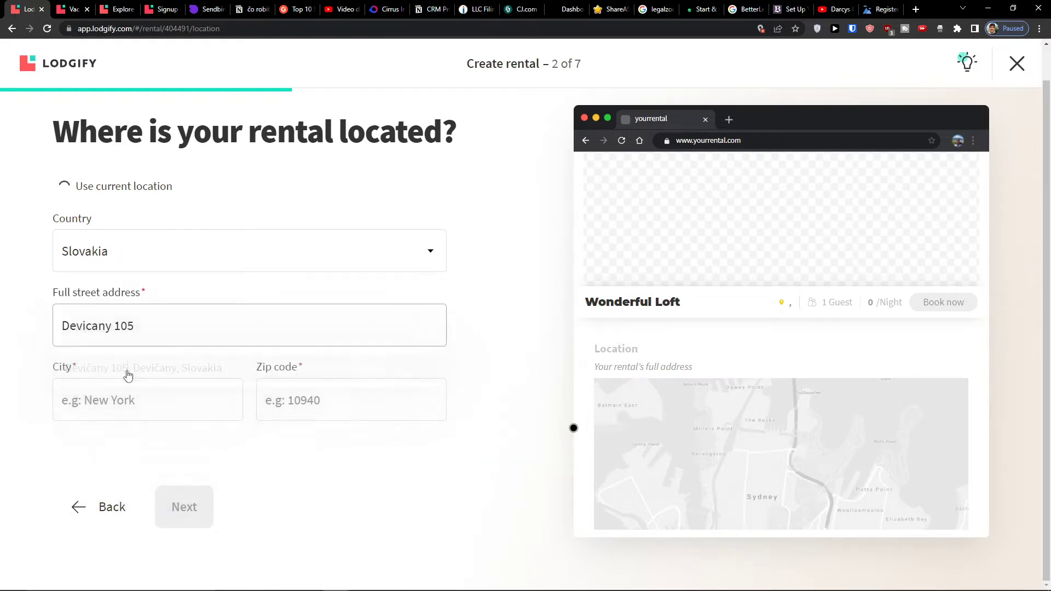
left_click(168, 499)
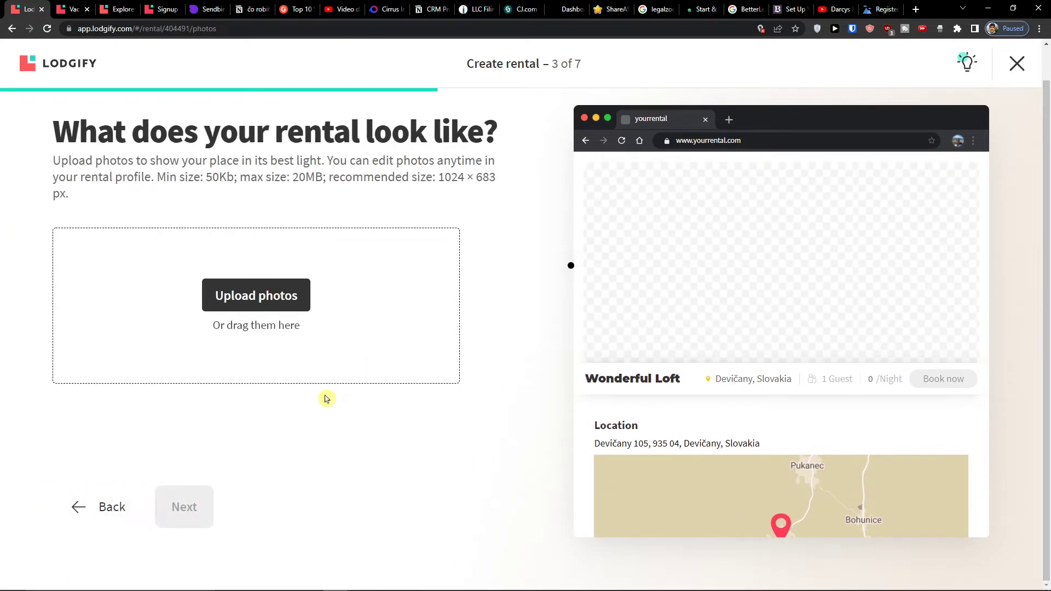
- Upload the Untitled Design (32) image as the rental's first photo
left_click(284, 298)
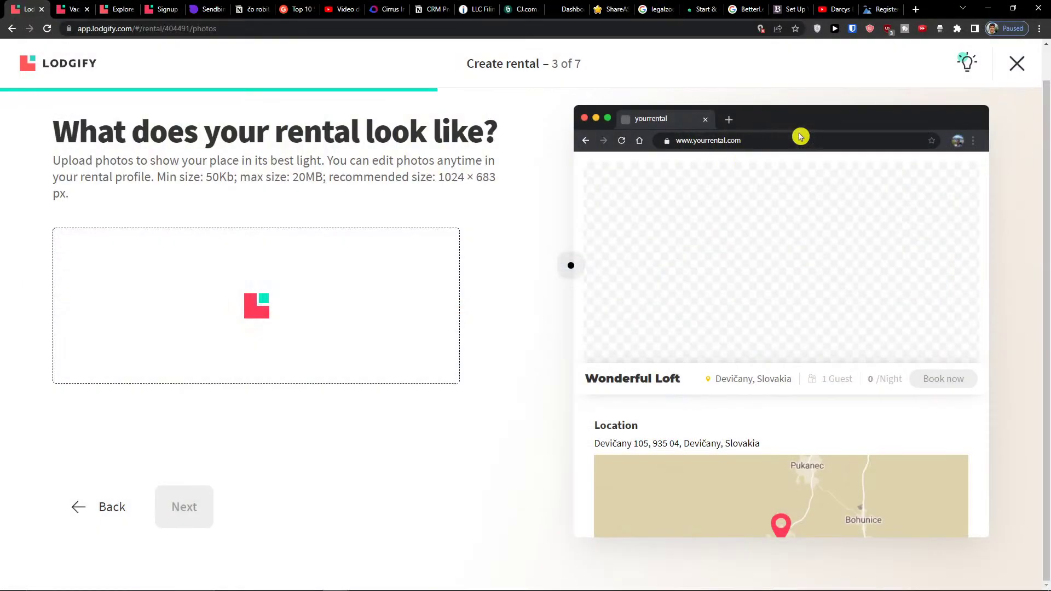
double_click(800, 137)
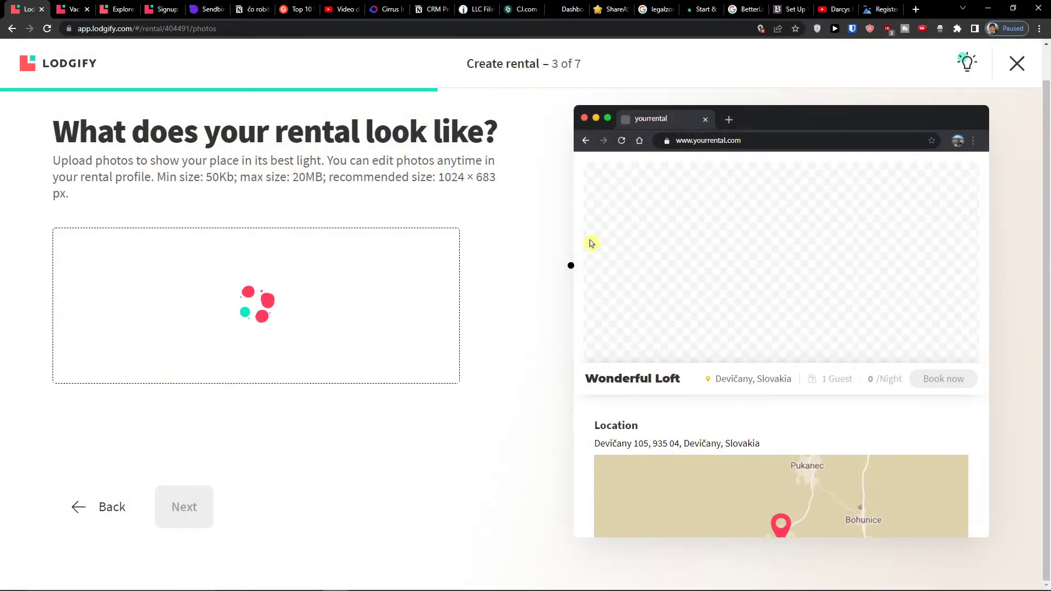
left_click(917, 11)
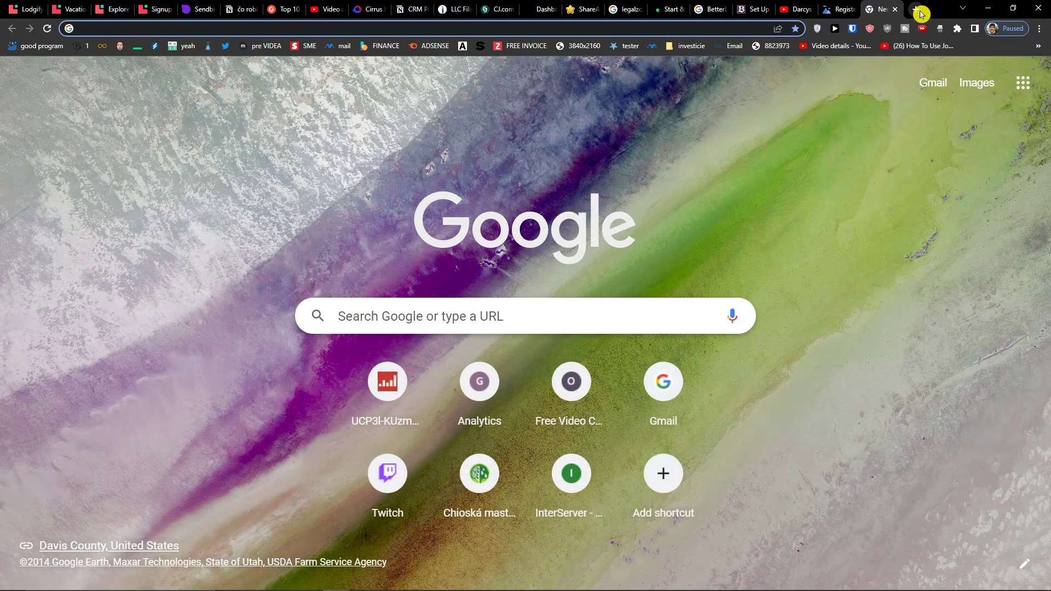
- Search Google Images for 'random loft picture' and save a full-size loft interior photo
type("random loft")
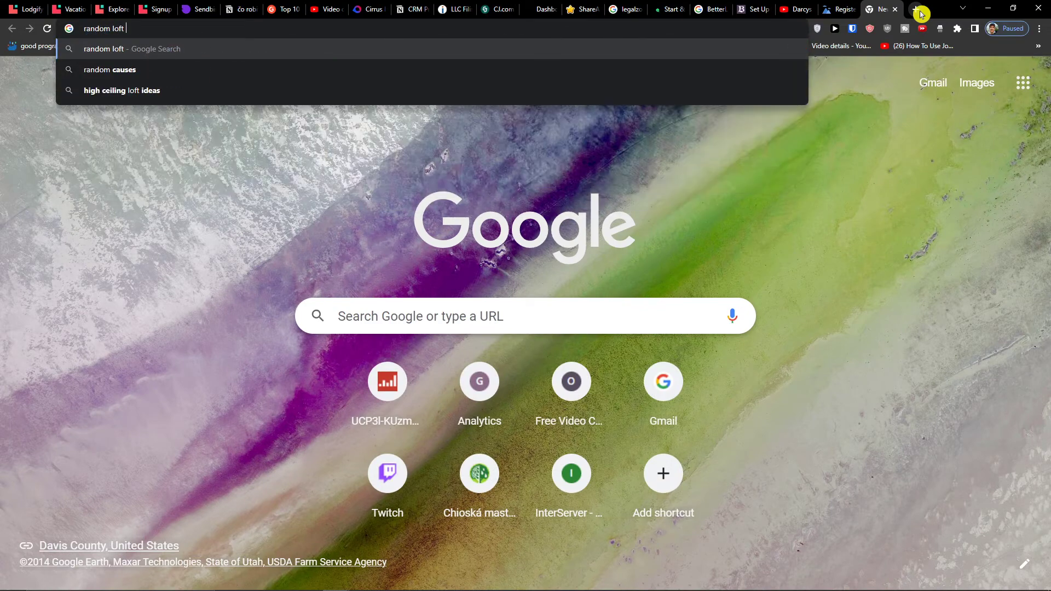
type(" picture")
key("Return")
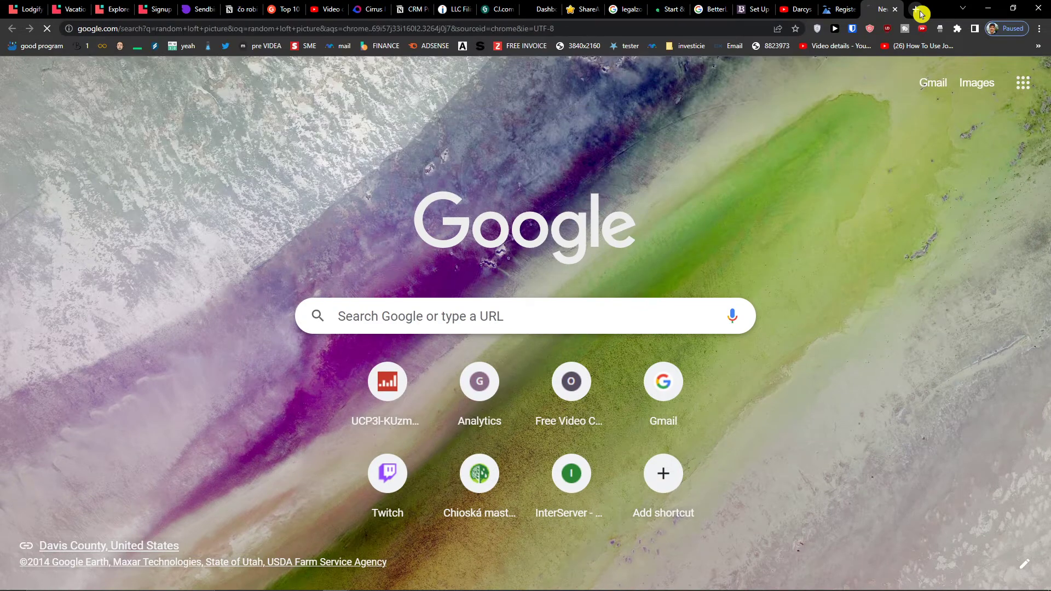
left_click(165, 107)
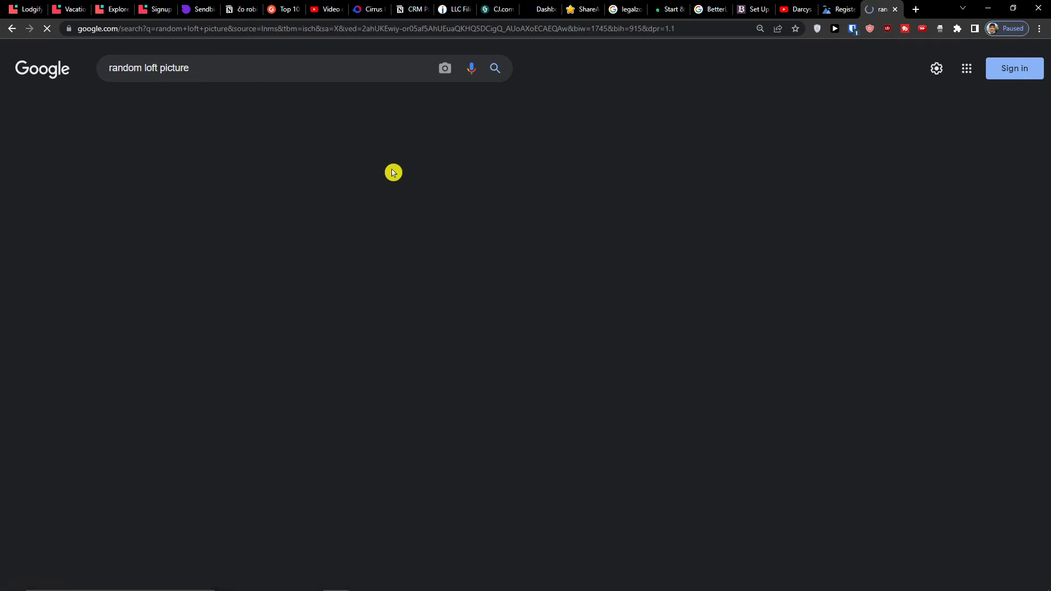
left_click(392, 174)
right_click(877, 208)
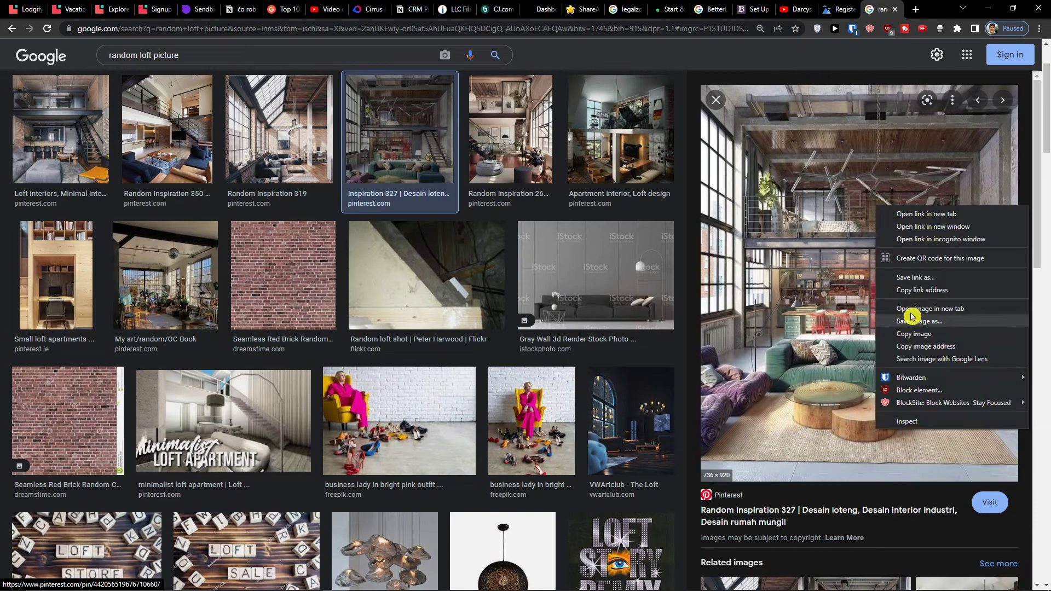
left_click(911, 312)
left_click(875, 10)
right_click(570, 269)
left_click(572, 284)
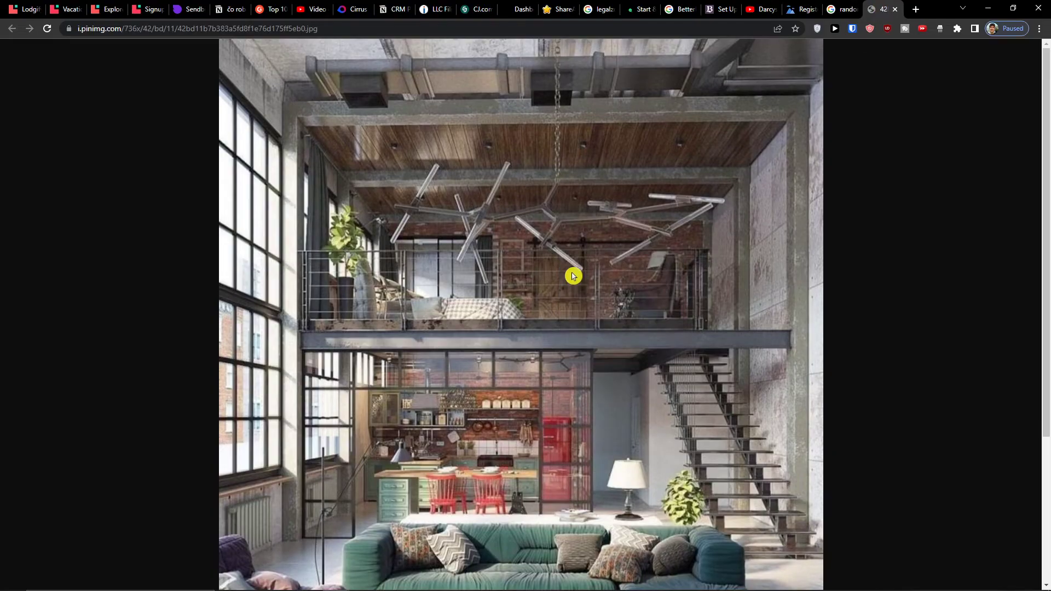
key("Return")
left_click(179, 5)
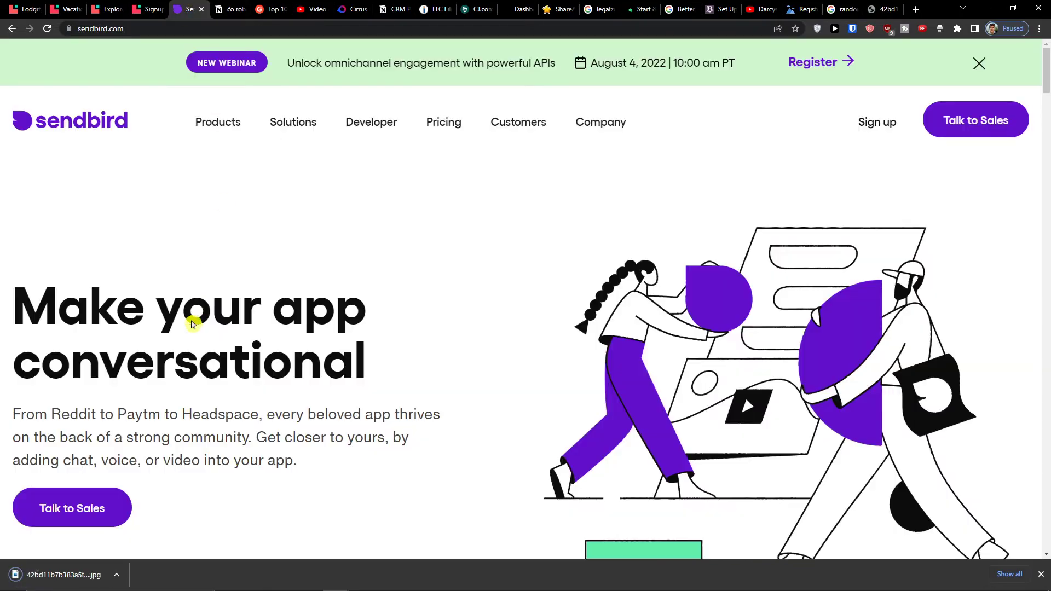
left_click(147, 6)
- Return to the Lodgify photos step and delete the existing cover photo
left_click(112, 7)
left_click(69, 7)
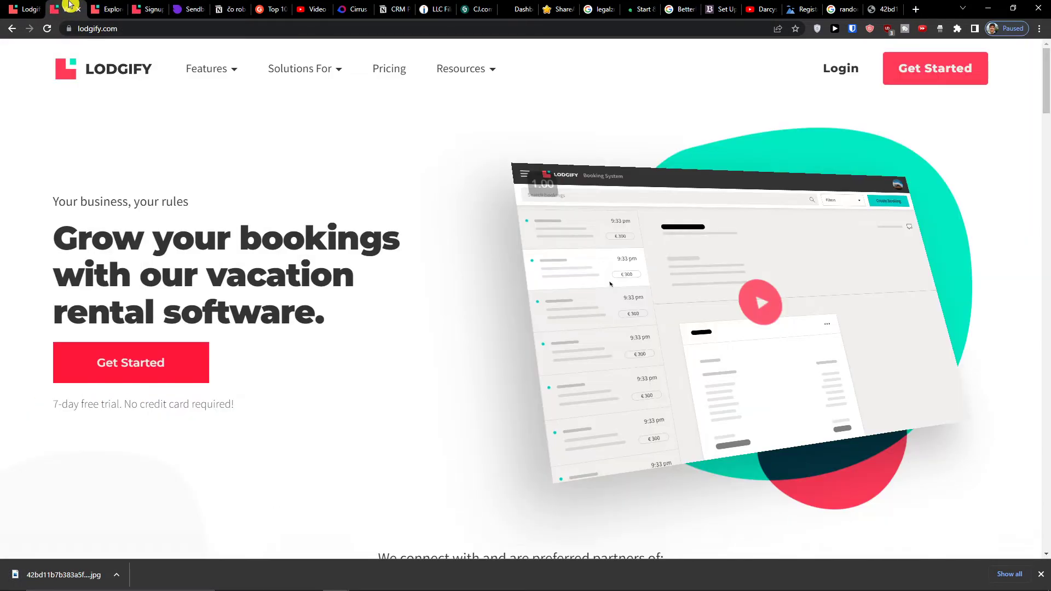
left_click(122, 5)
left_click(40, 7)
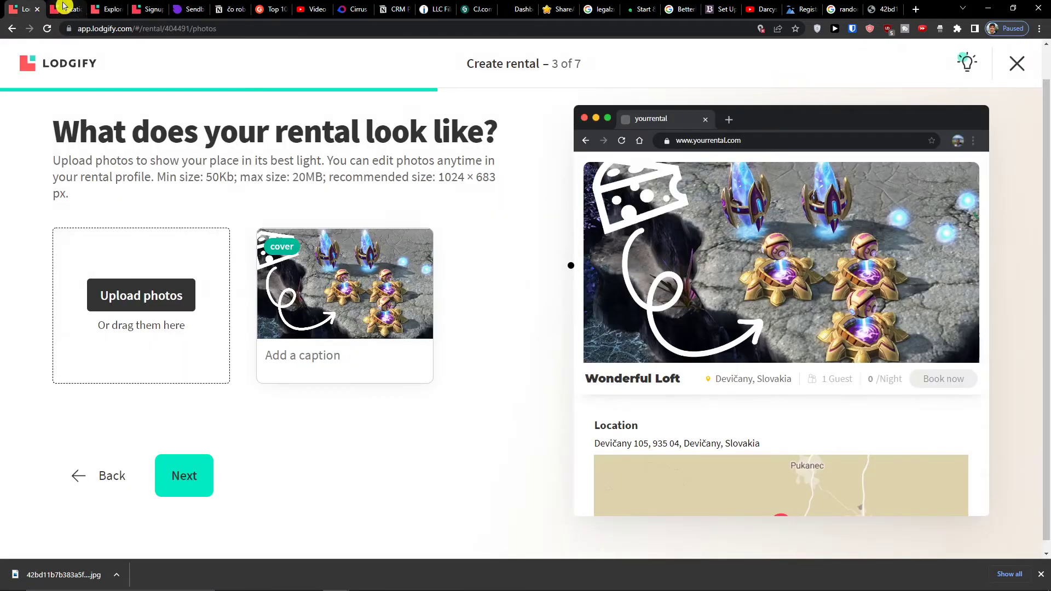
left_click(411, 254)
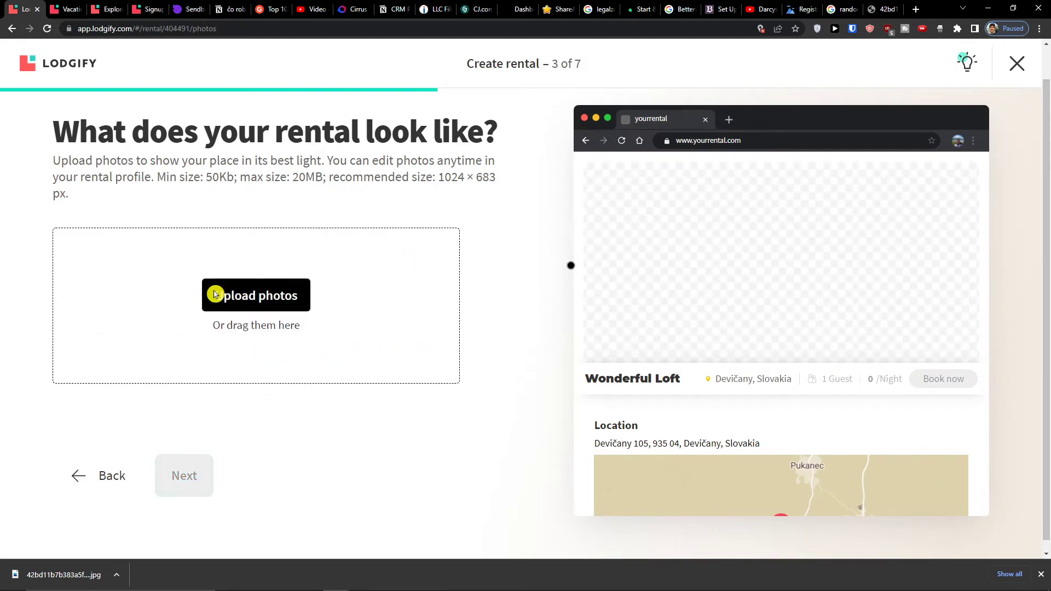
left_click(215, 296)
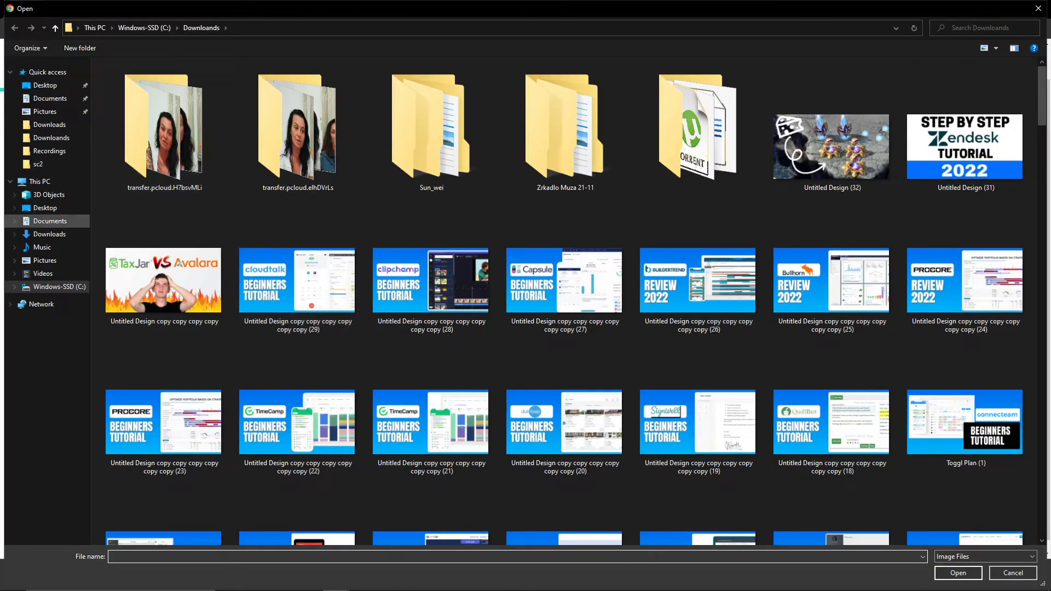
- Drag the downloaded loft JPG from File Explorer into the upload area and continue
double_click(356, 12)
left_click_drag(261, 11, 0, 262)
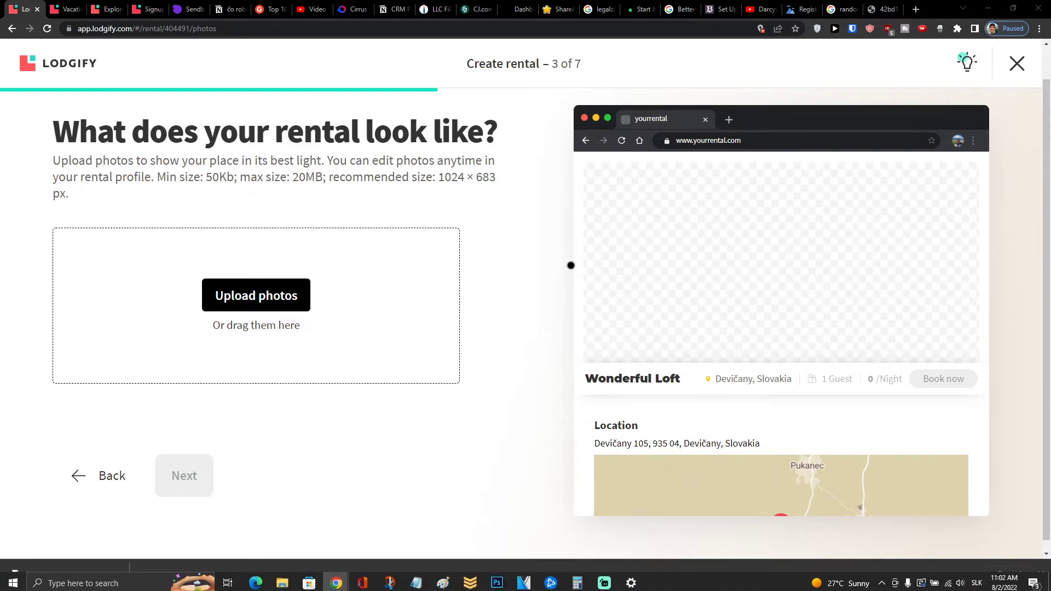
left_click(115, 576)
left_click(129, 548)
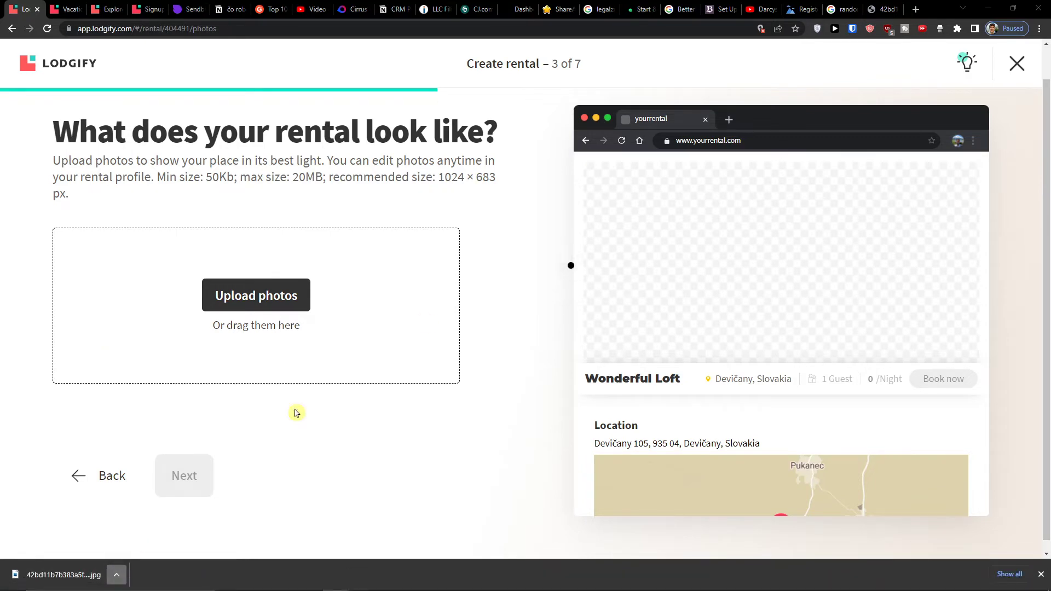
left_click_drag(312, 13, 794, 14)
left_click_drag(697, 171, 286, 327)
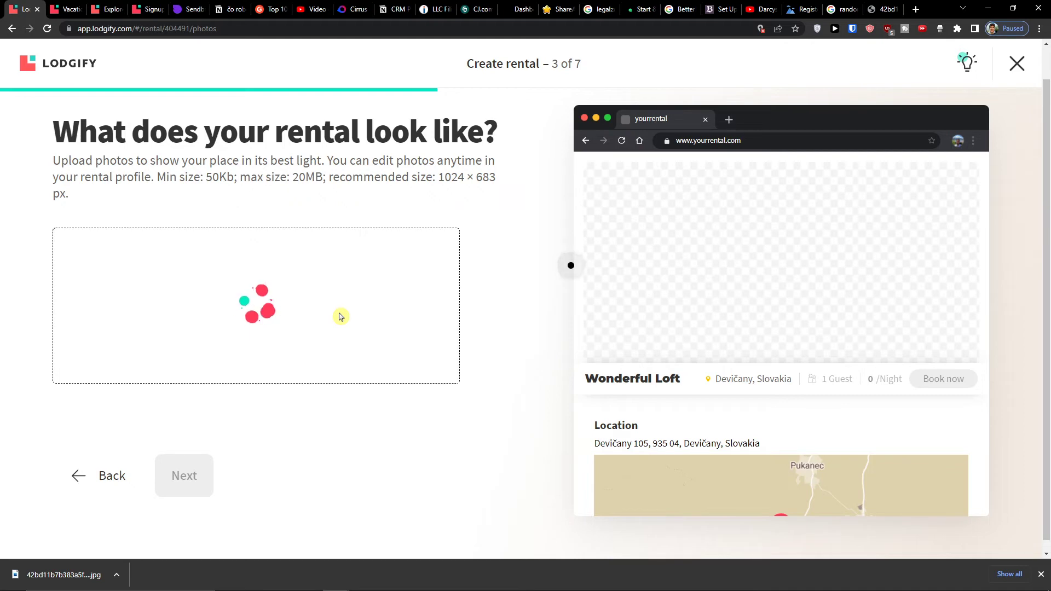
left_click(205, 477)
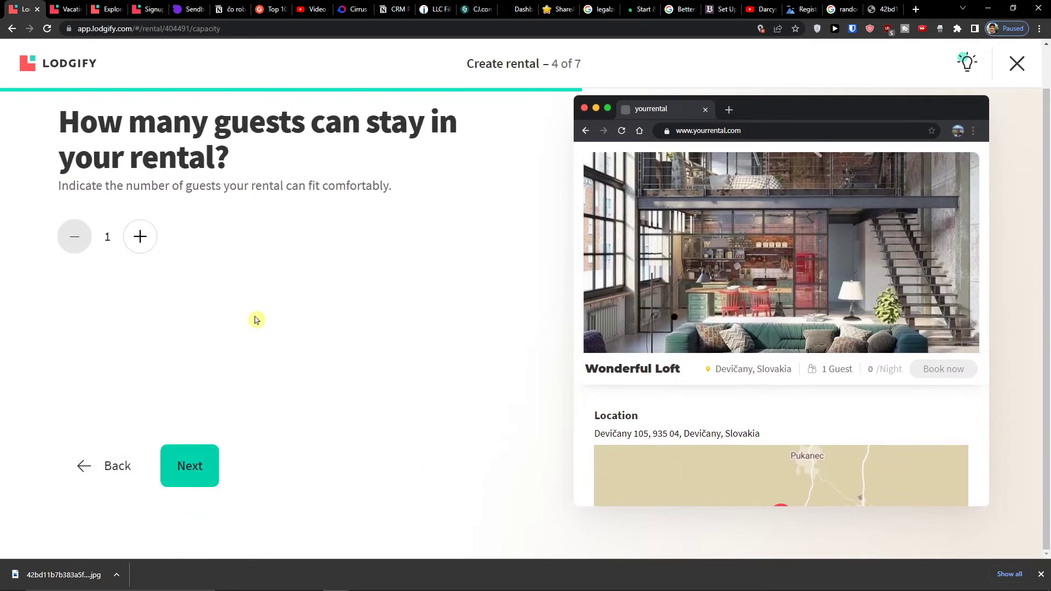
- Set the guest capacity to 4 and the nightly price to 200 USD
left_click(144, 235)
left_click(141, 238)
left_click(141, 240)
left_click(174, 464)
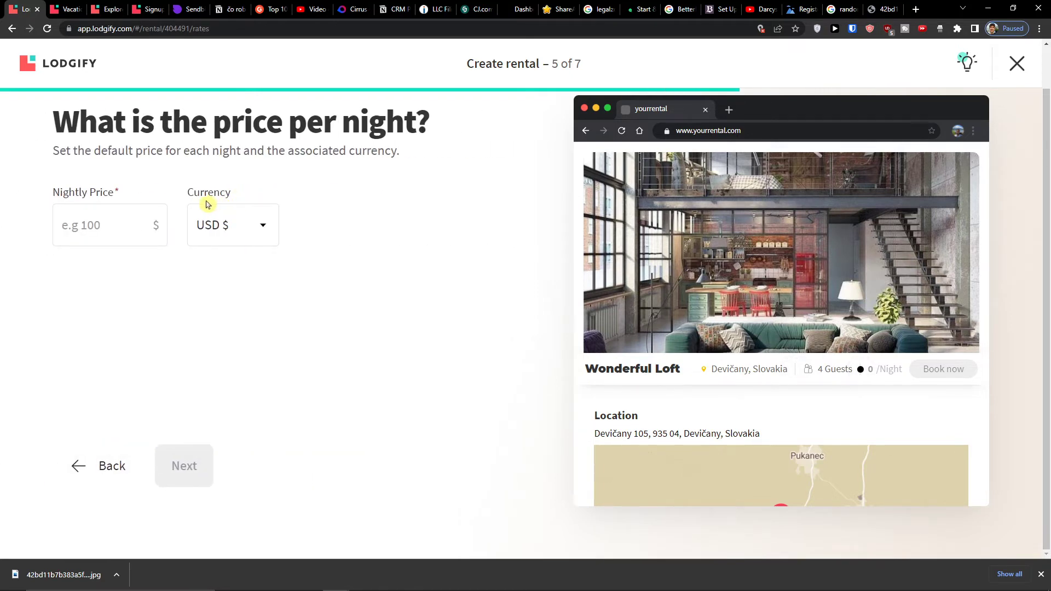
left_click(144, 218)
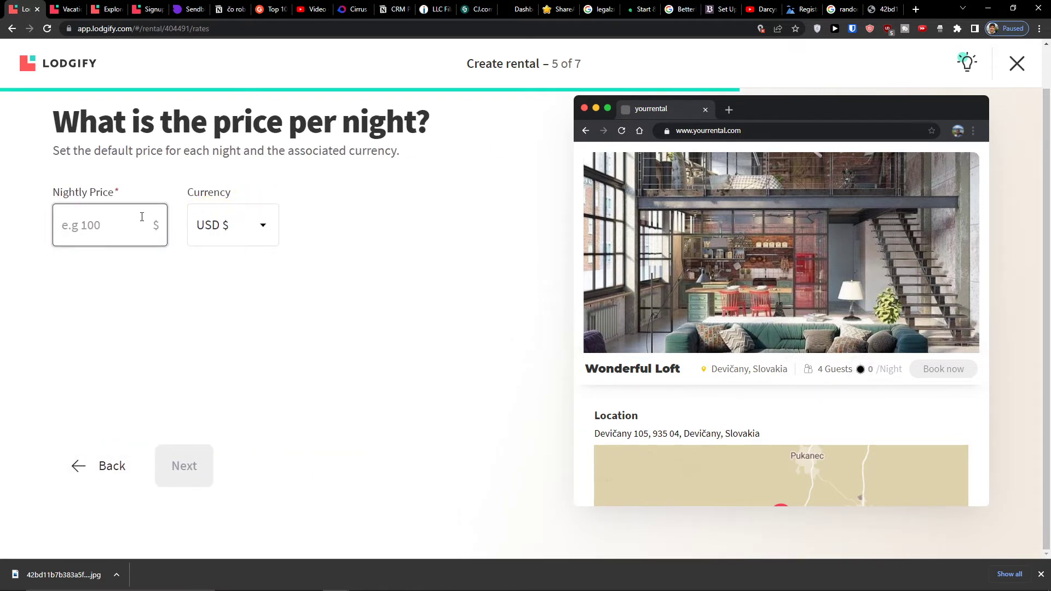
type("200")
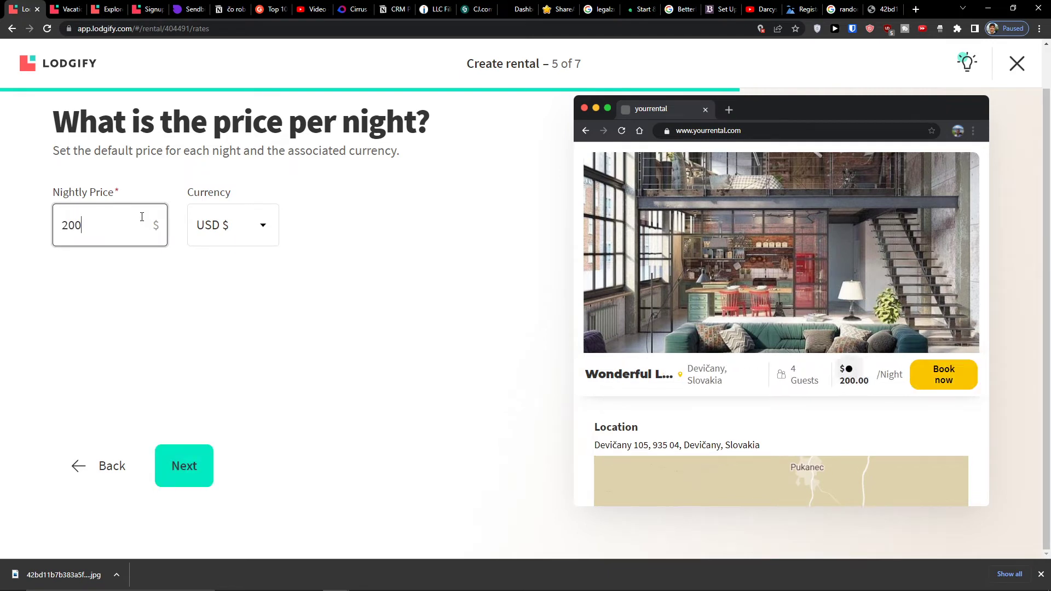
left_click(167, 478)
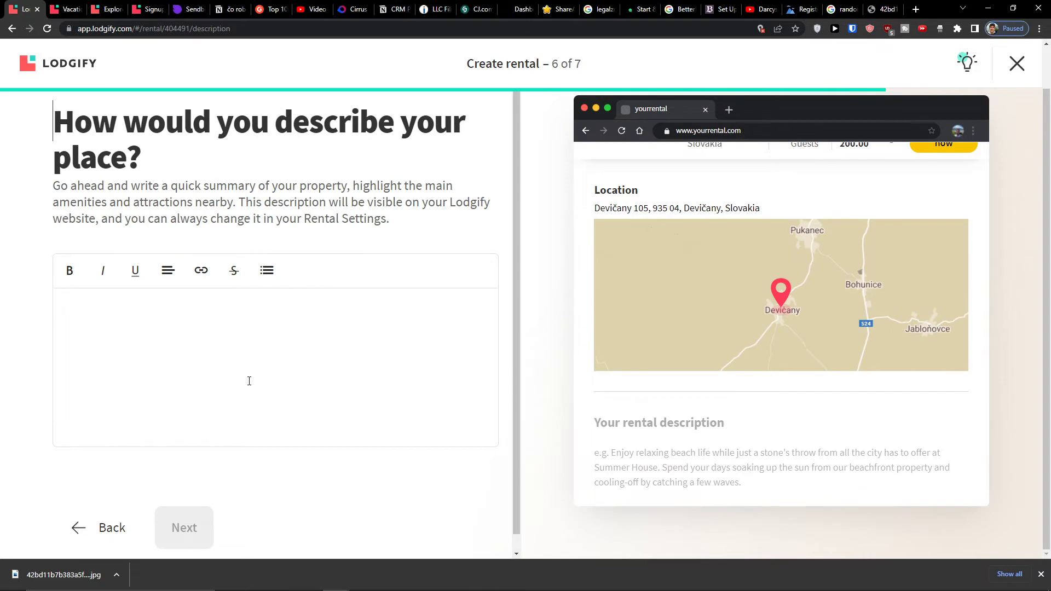
- Write the description 'Its amazing place to live, I recommend it to anyone' and continue
left_click(184, 339)
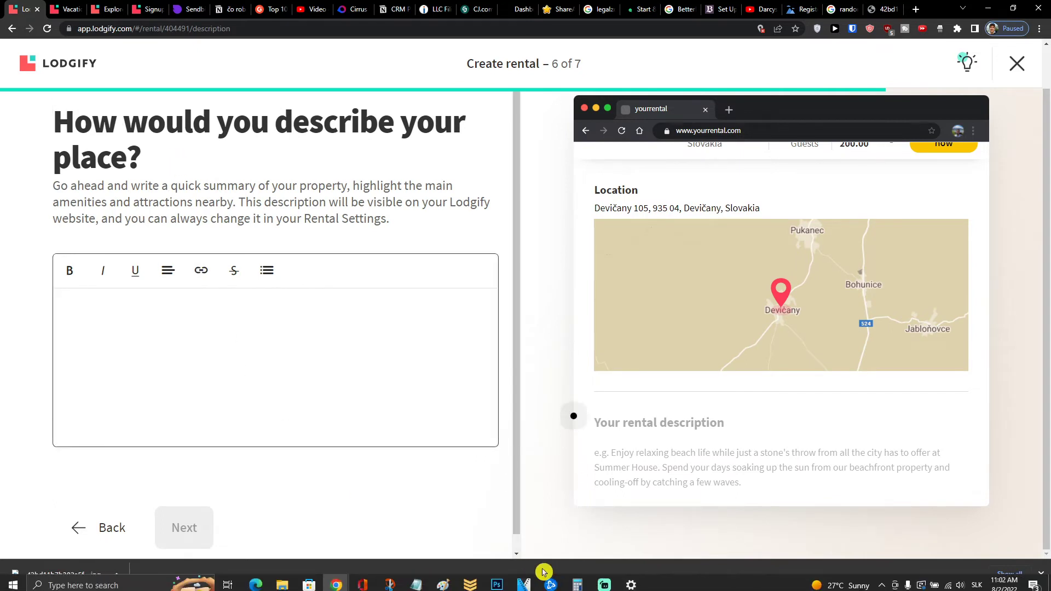
mouse_move(593, 585)
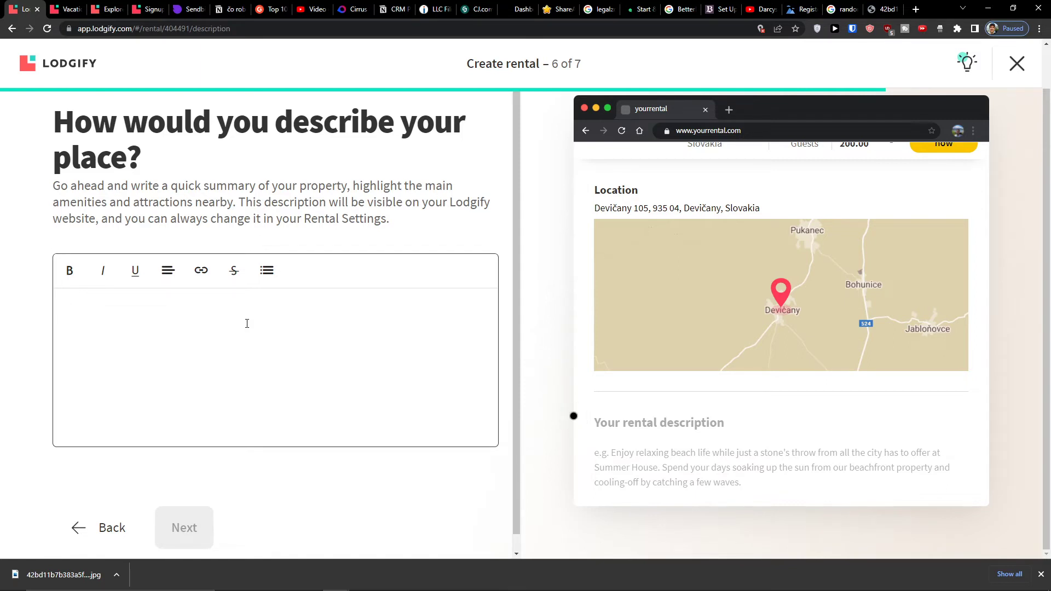
type("ama")
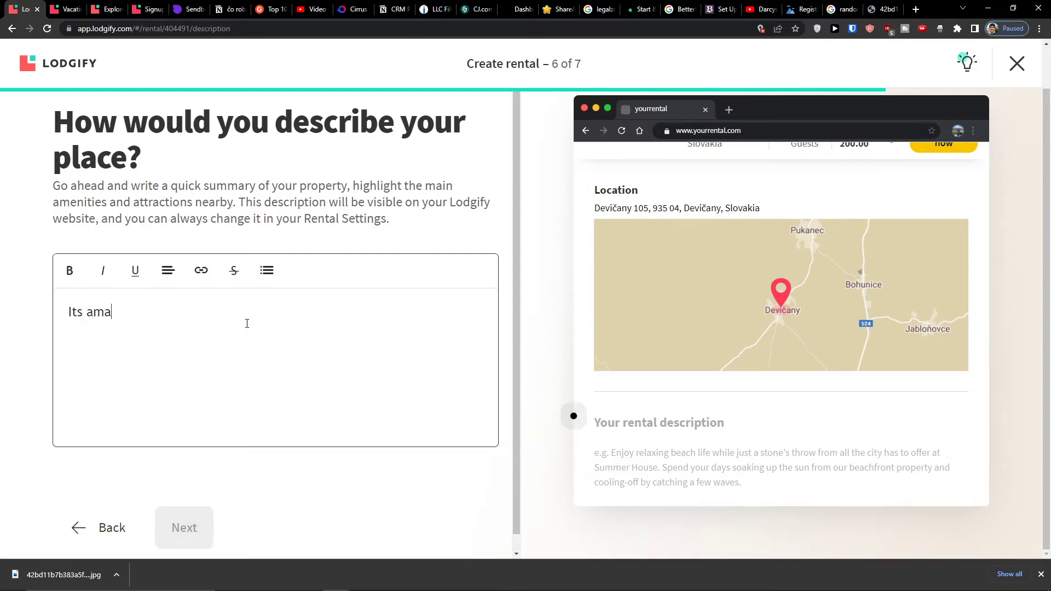
type("zing place to live, I recommend it to anyone")
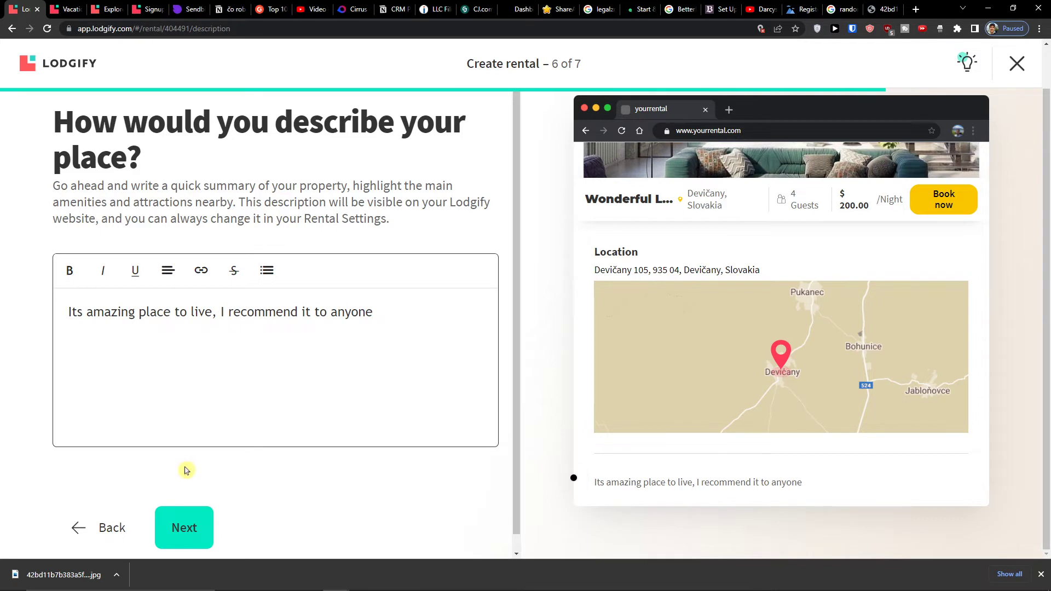
left_click(189, 526)
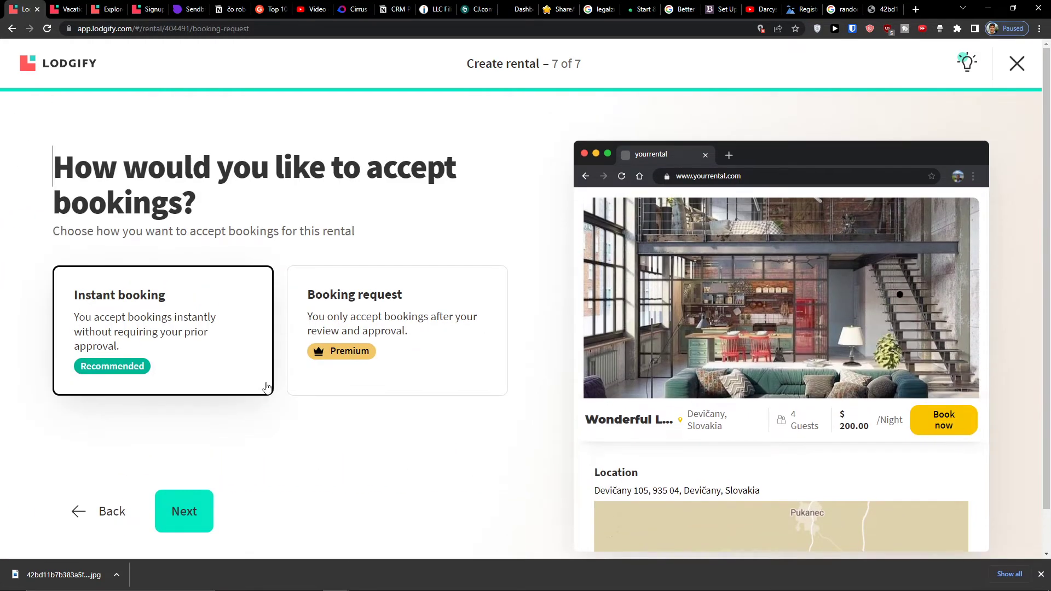
- Finish the rental with Instant booking kept and open its website preview in the builder
left_click_drag(66, 239, 372, 237)
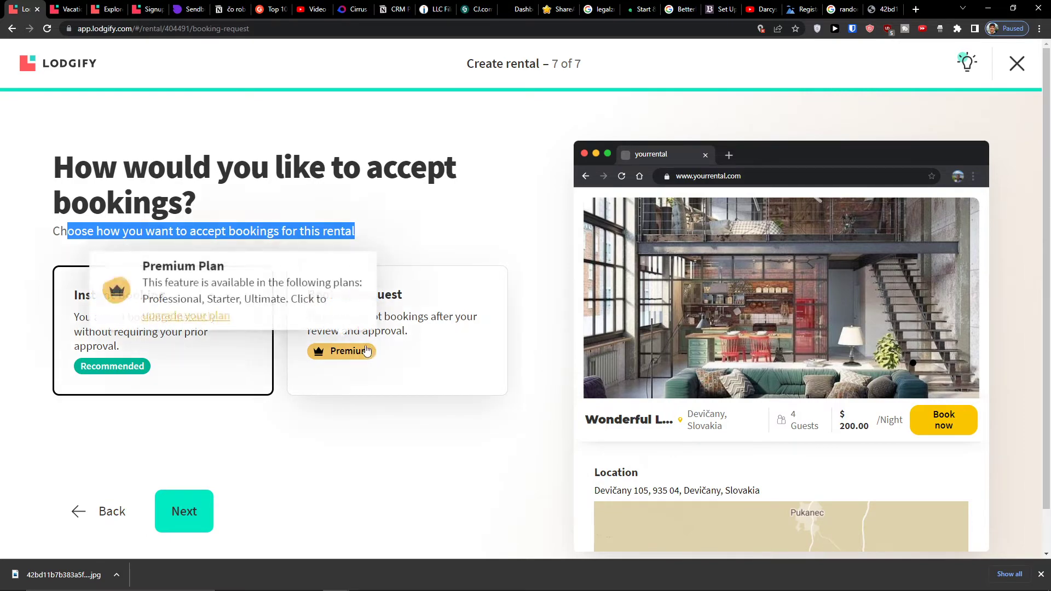
left_click(176, 511)
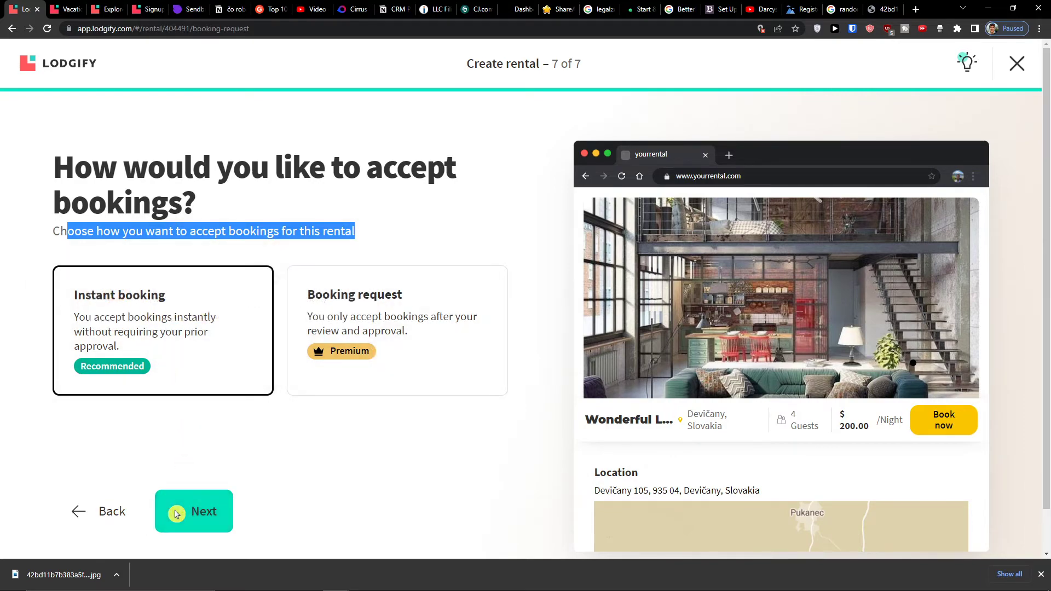
middle_click(176, 411)
left_click(234, 413)
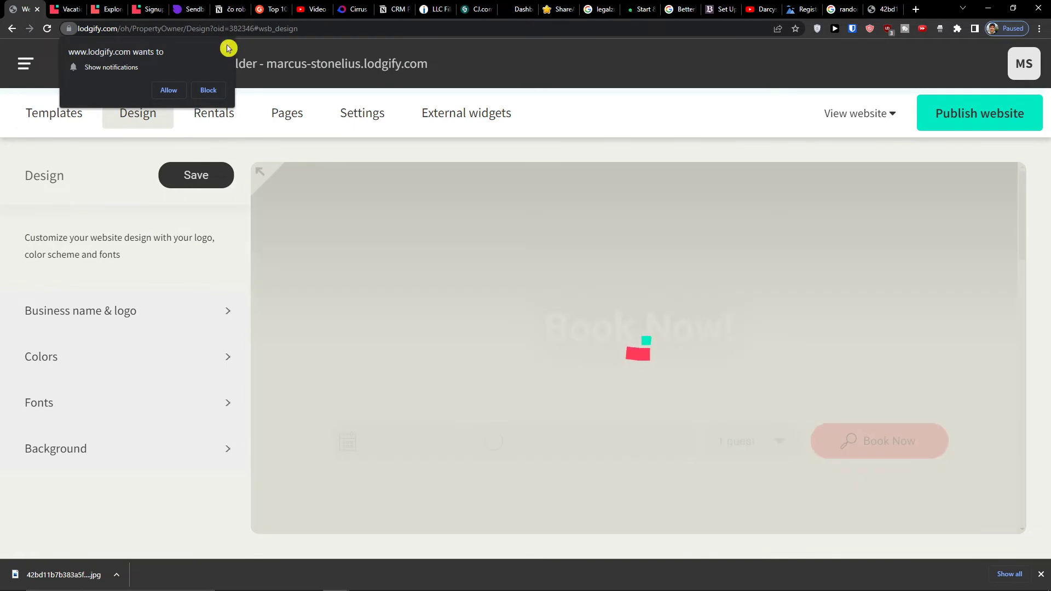
- Open the website's Preview Version from the View website options
scroll(329, 268, "down", 5)
scroll(323, 272, "down", 6)
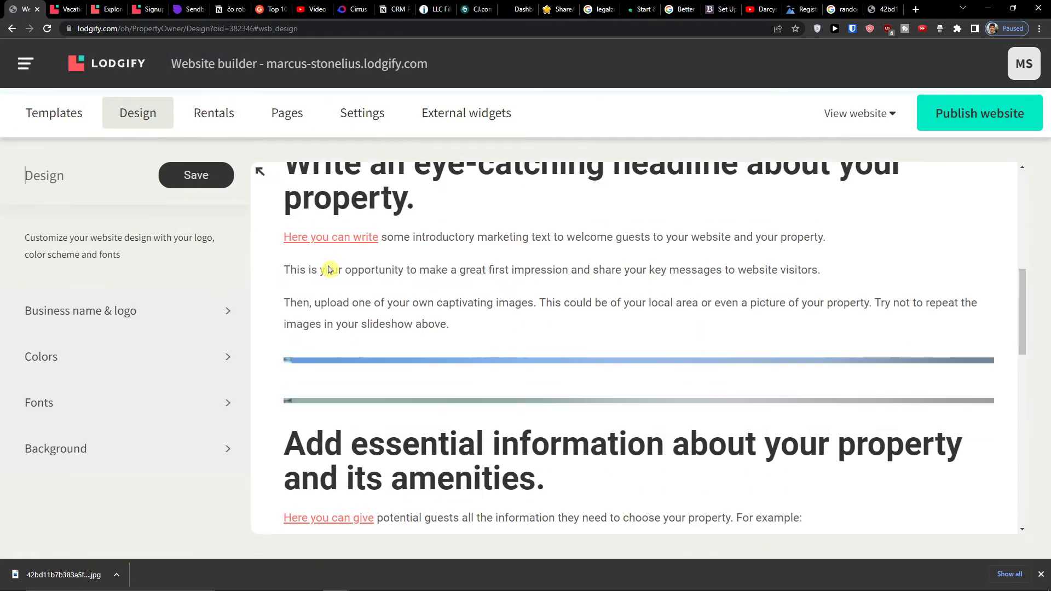
scroll(328, 269, "up", 10)
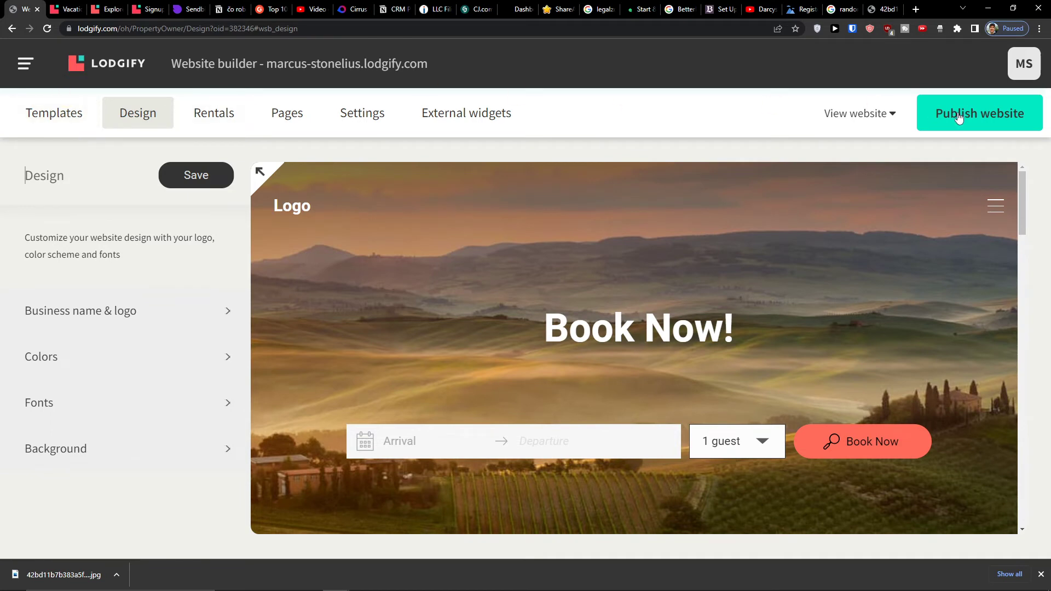
left_click(860, 117)
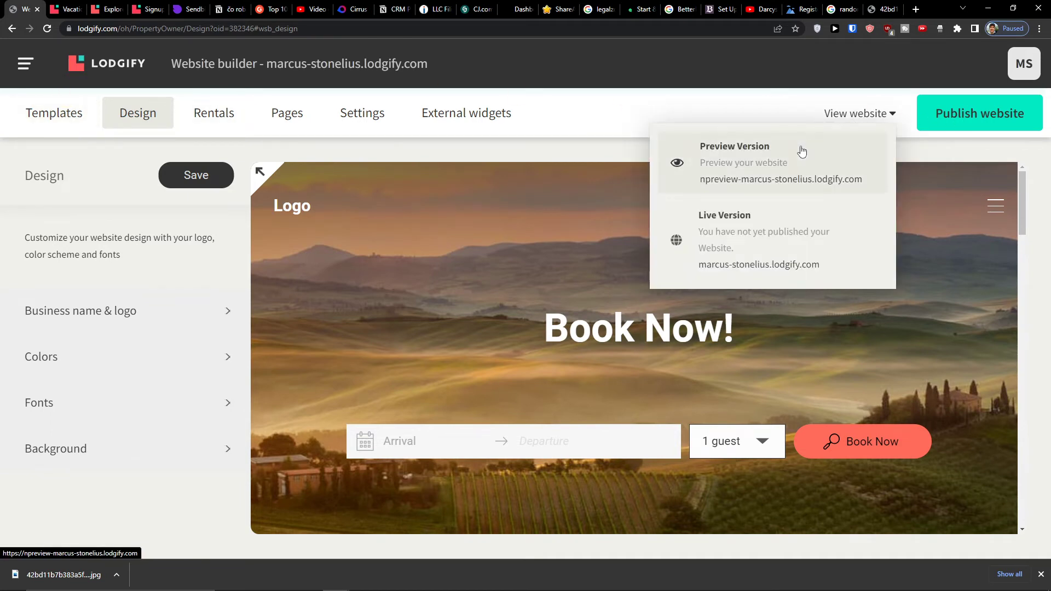
left_click(799, 148)
- View the Wonderful Loft Overview page in the preview, then return to the builder tab
scroll(223, 206, "down", 12)
scroll(233, 195, "up", 11)
scroll(240, 181, "up", 1)
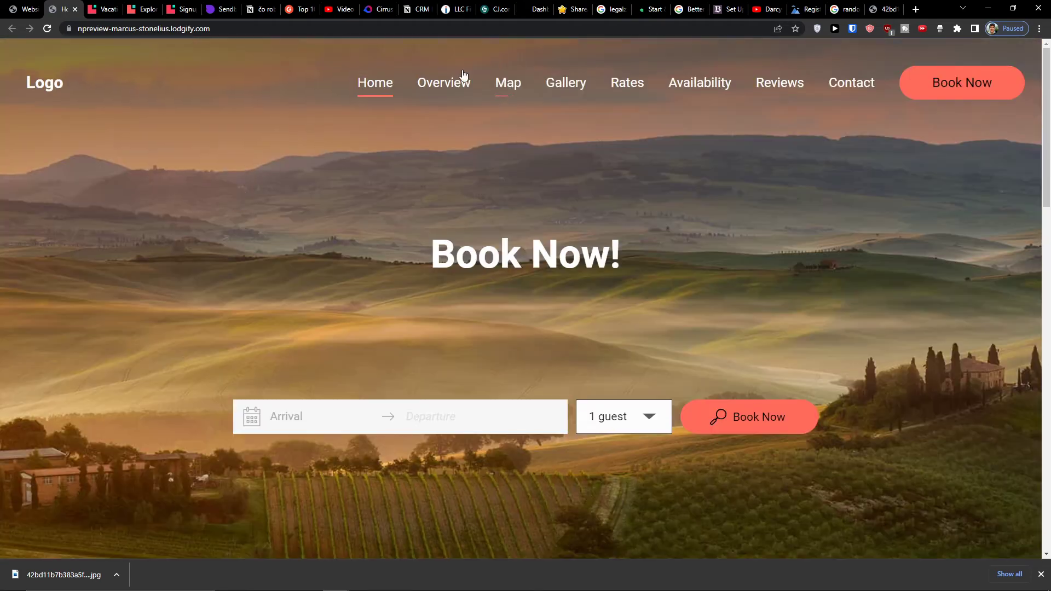
left_click(468, 83)
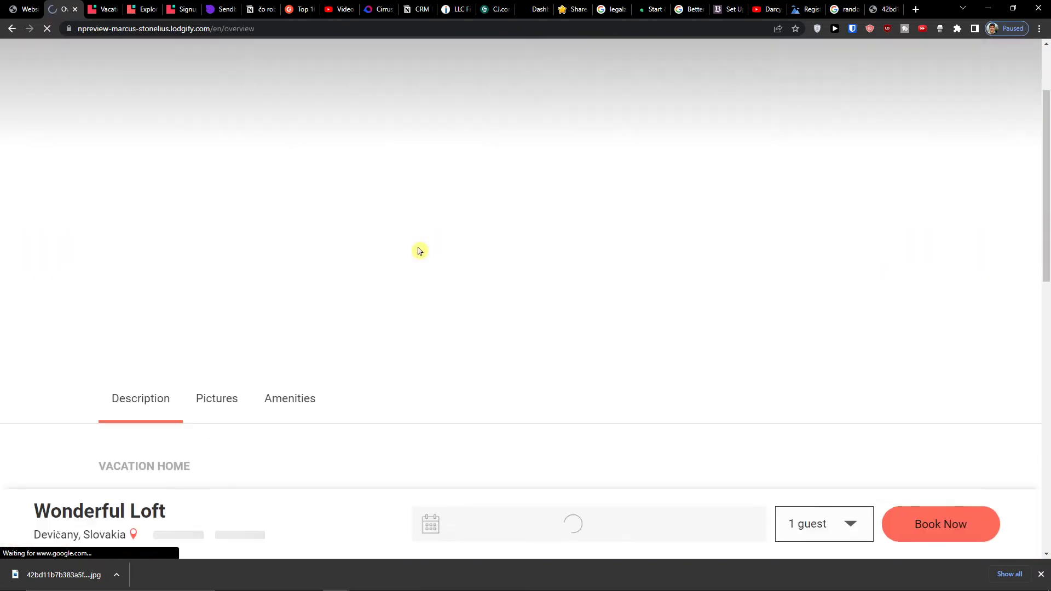
scroll(398, 235, "up", 4)
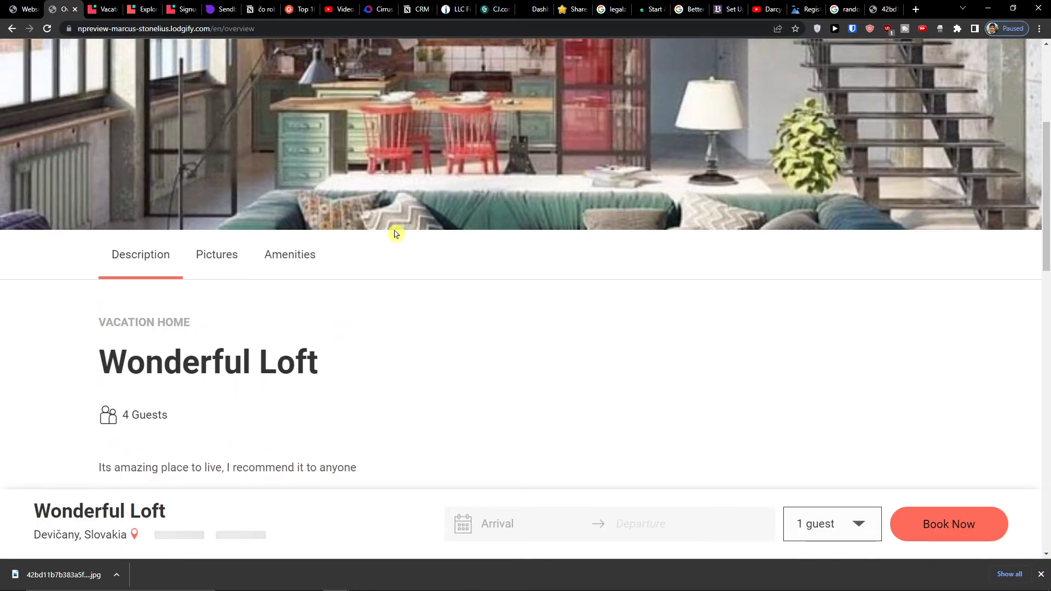
scroll(399, 230, "down", 12)
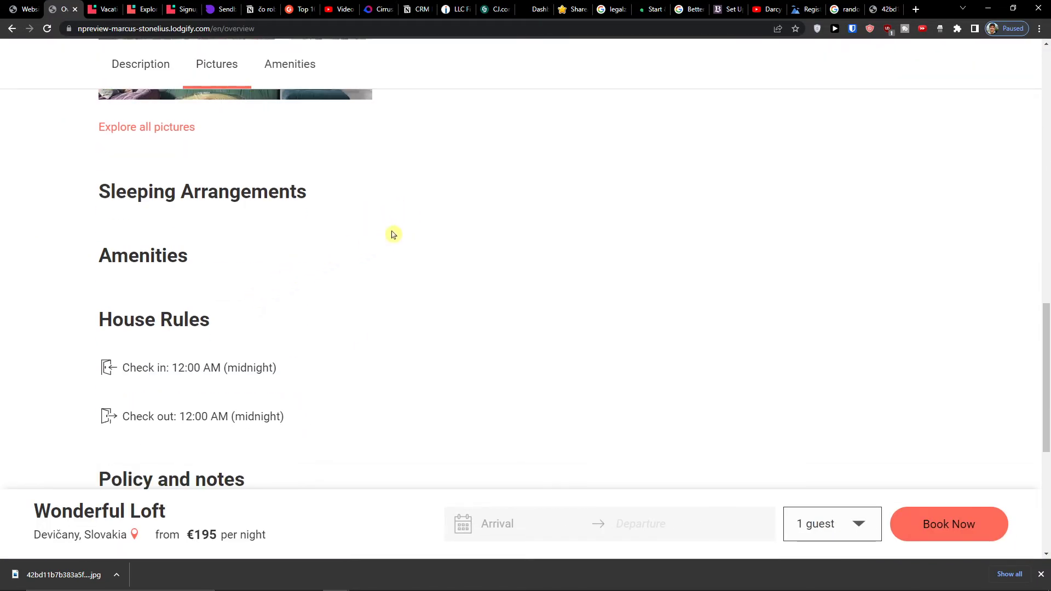
left_click(24, 9)
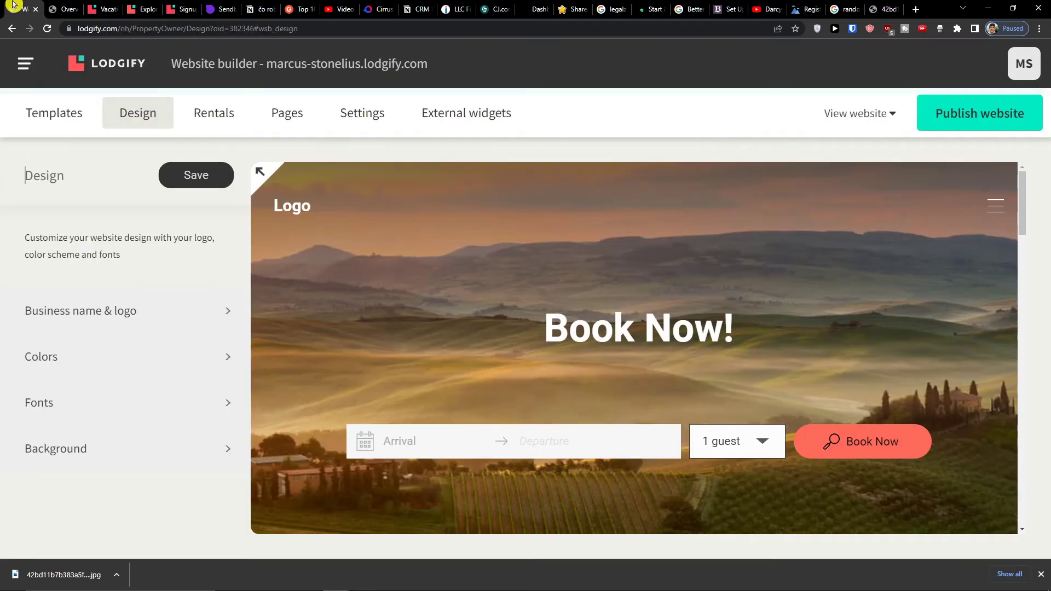
- Browse the available website templates
left_click(37, 112)
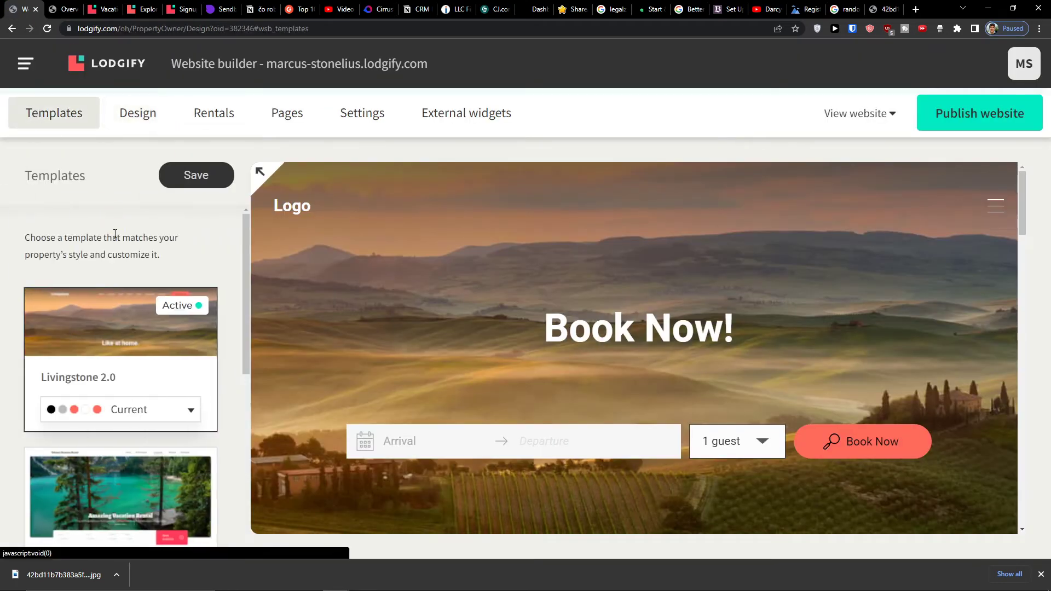
scroll(125, 234, "down", 4)
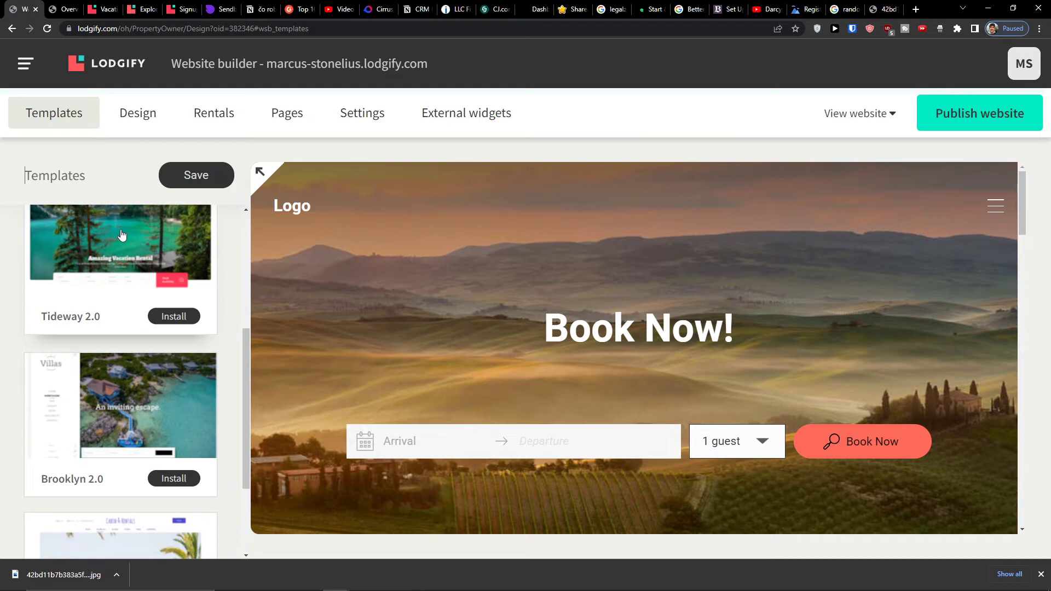
left_click(26, 64)
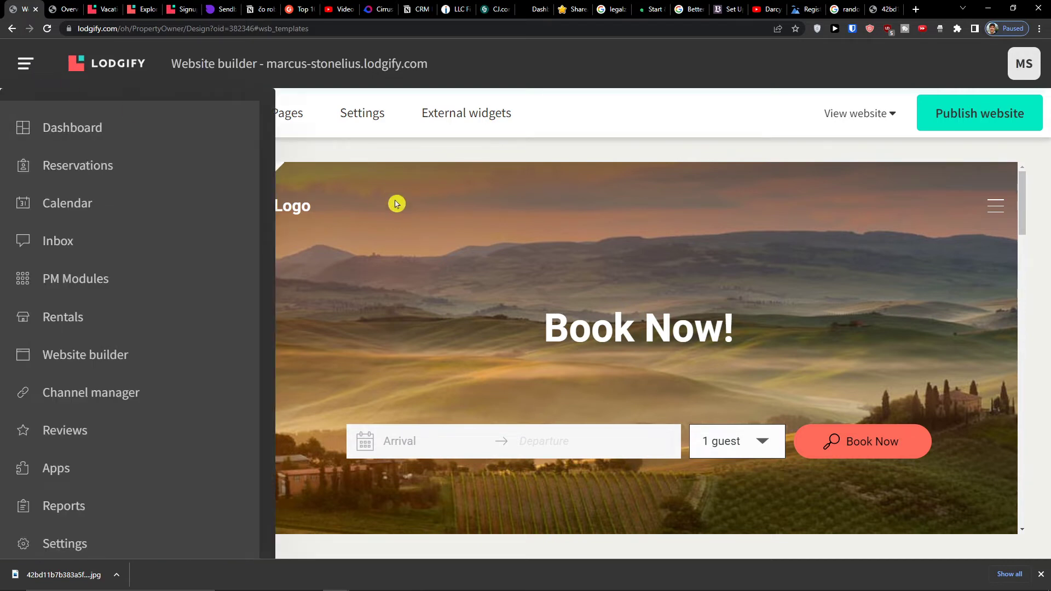
left_click(26, 64)
scroll(116, 247, "down", 1)
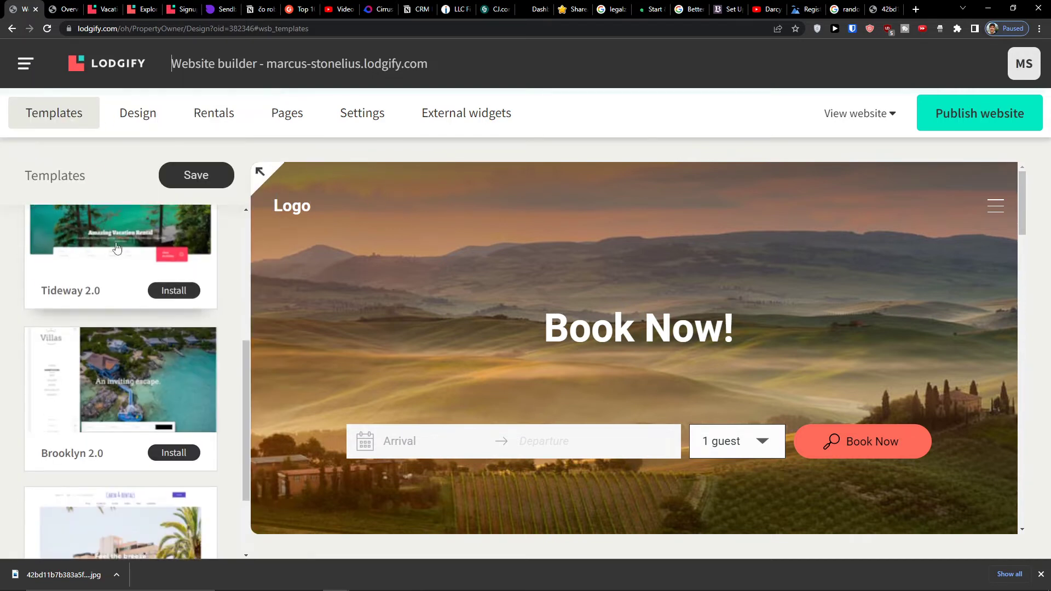
scroll(115, 250, "down", 3)
scroll(114, 252, "up", 5)
- Expand Business name & logo under Design, then show the Rentals section listing Wonderful Loft
left_click(134, 112)
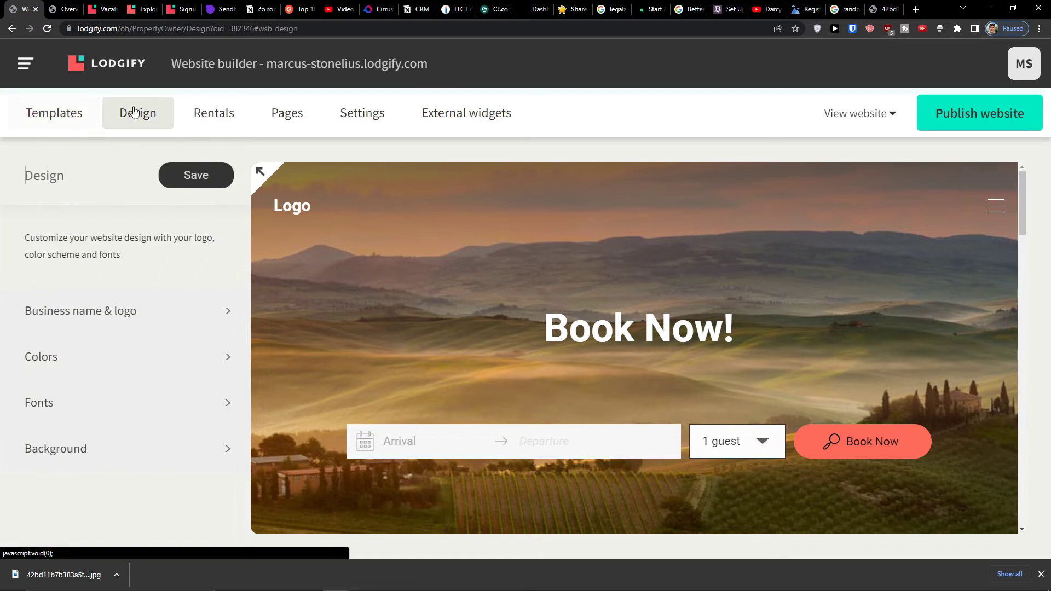
left_click(119, 323)
scroll(118, 322, "down", 5)
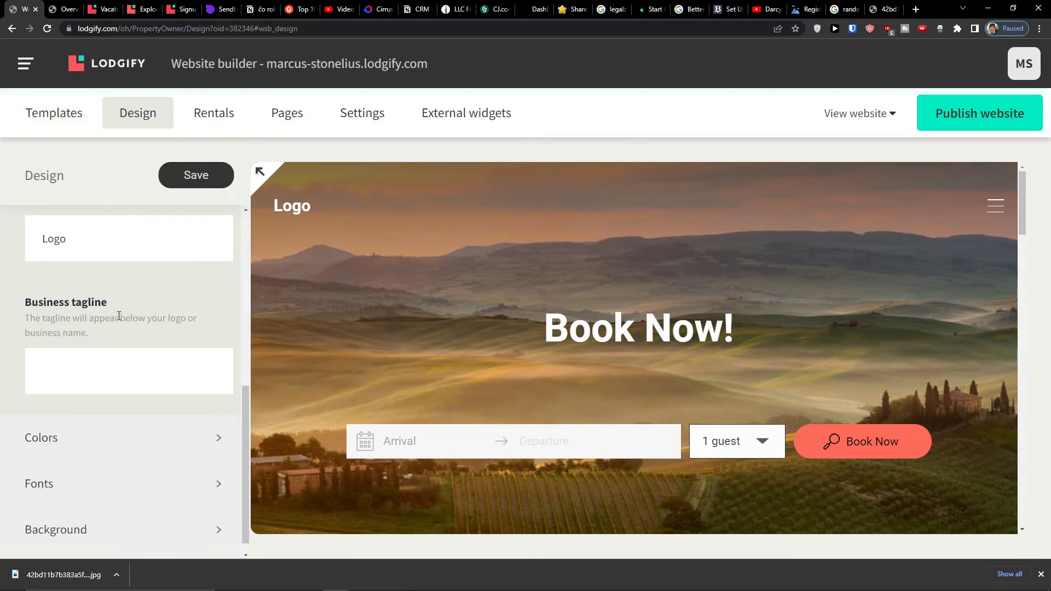
scroll(118, 273, "up", 2)
scroll(117, 438, "down", 2)
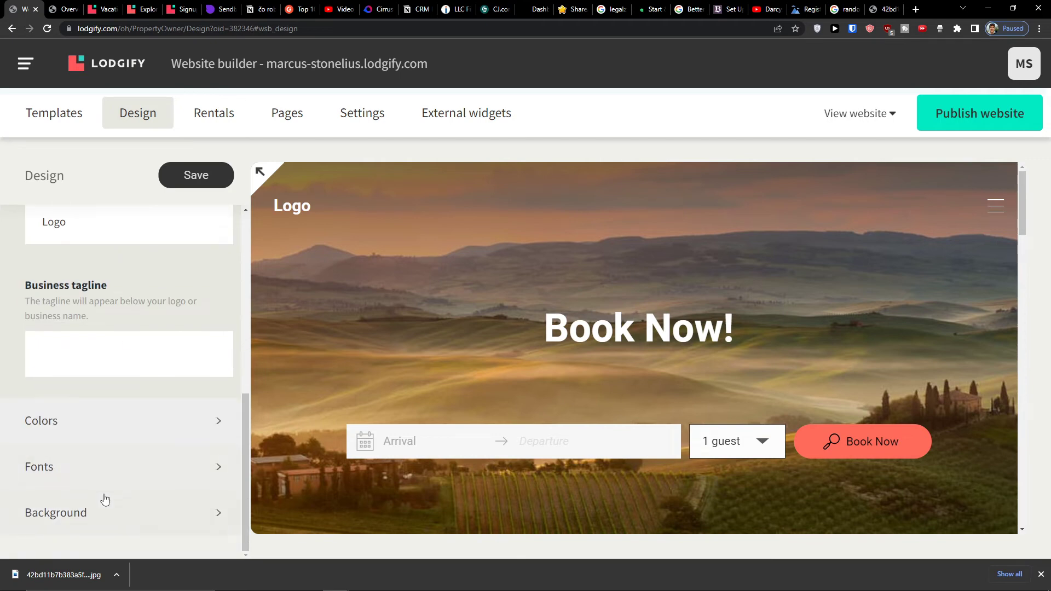
left_click(204, 114)
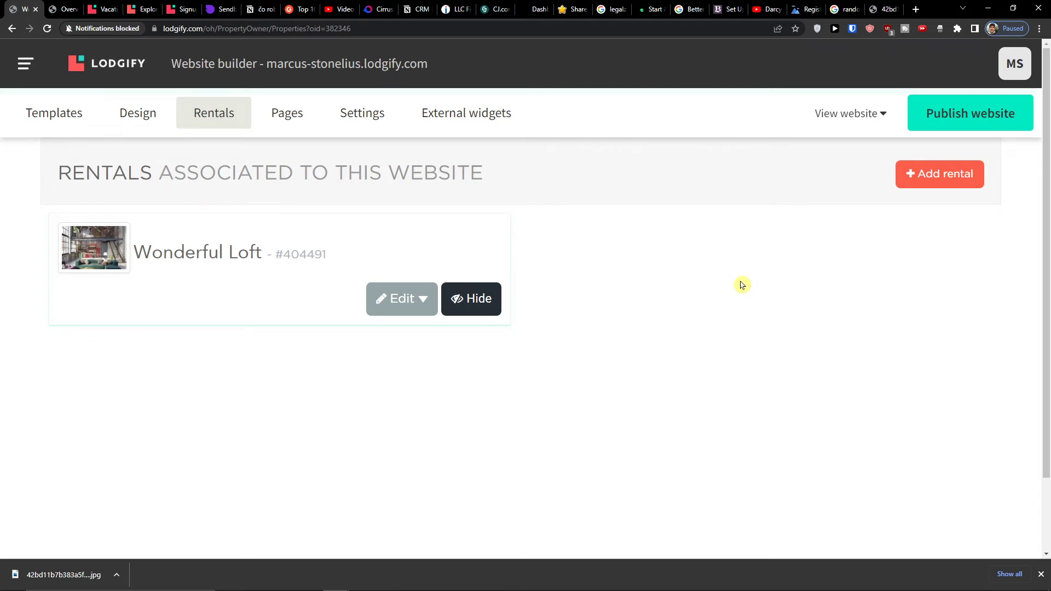
- Delete the eye-catching headline text block from the Home page
left_click(282, 127)
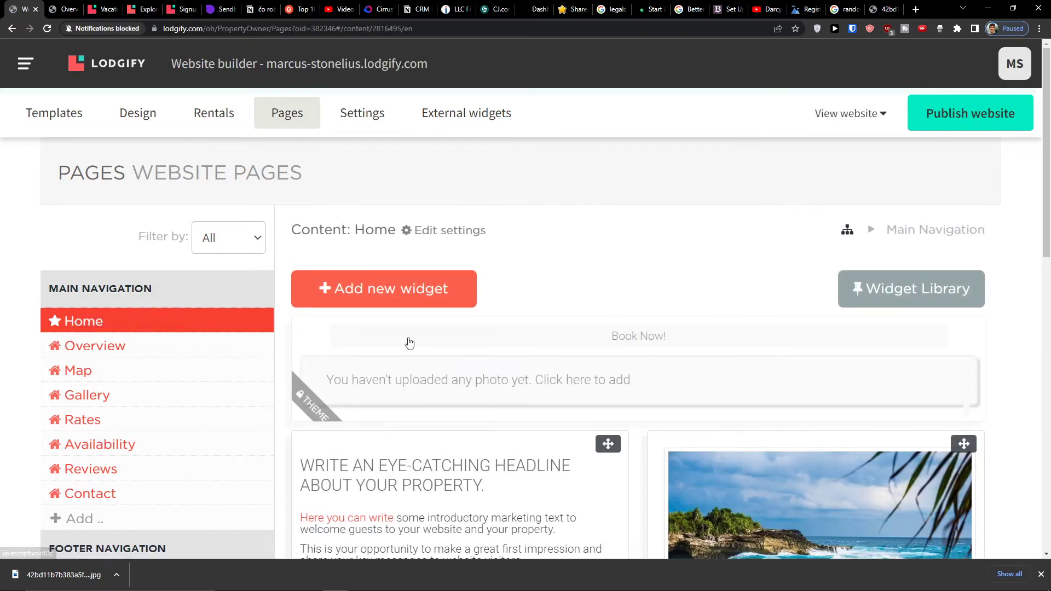
scroll(408, 343, "down", 5)
scroll(408, 343, "up", 2)
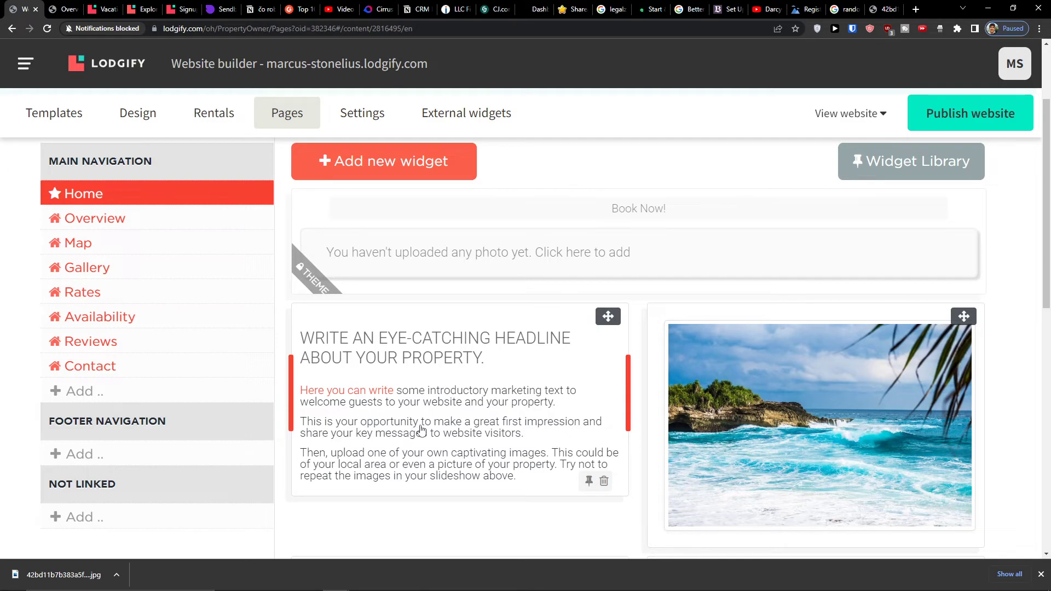
scroll(638, 429, "down", 3)
left_click(603, 355)
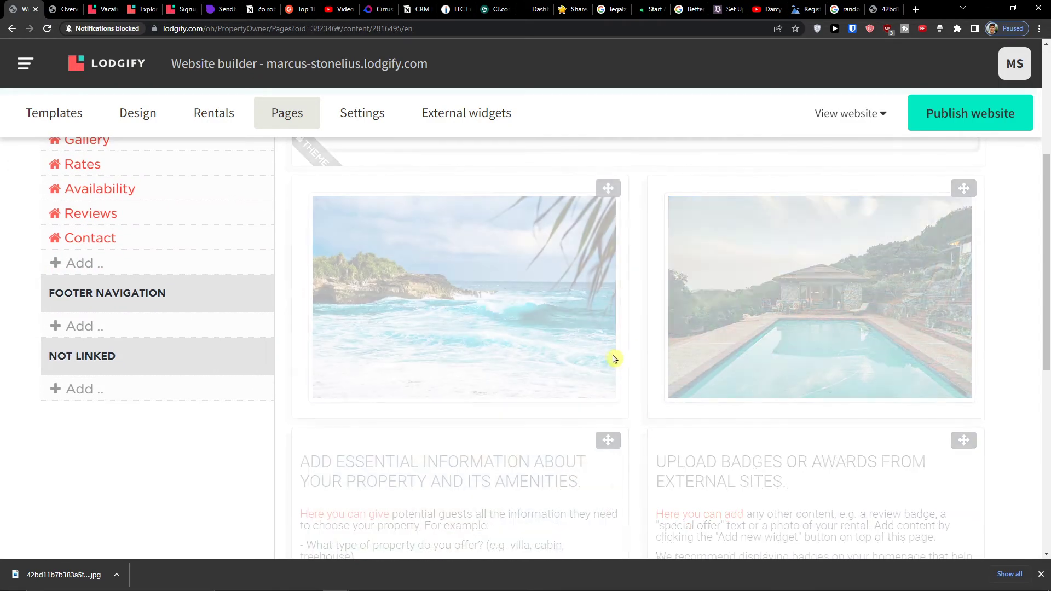
- Bring up the Settings section showing the site's lodgify.com subdomain and domain options
scroll(734, 388, "down", 5)
scroll(734, 387, "down", 2)
scroll(734, 383, "up", 15)
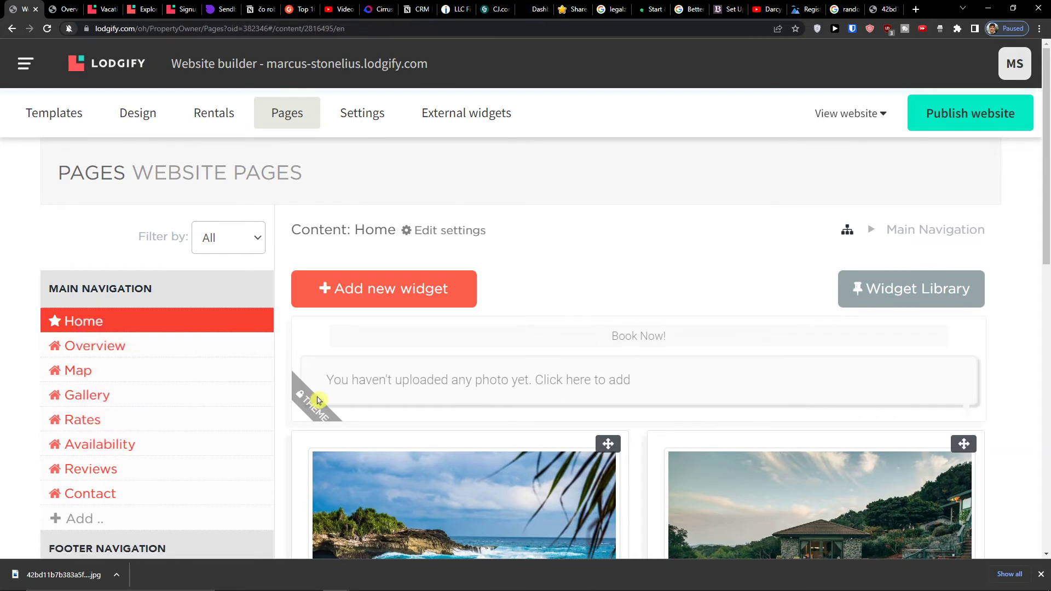
scroll(315, 401, "down", 2)
scroll(309, 395, "up", 3)
left_click(361, 119)
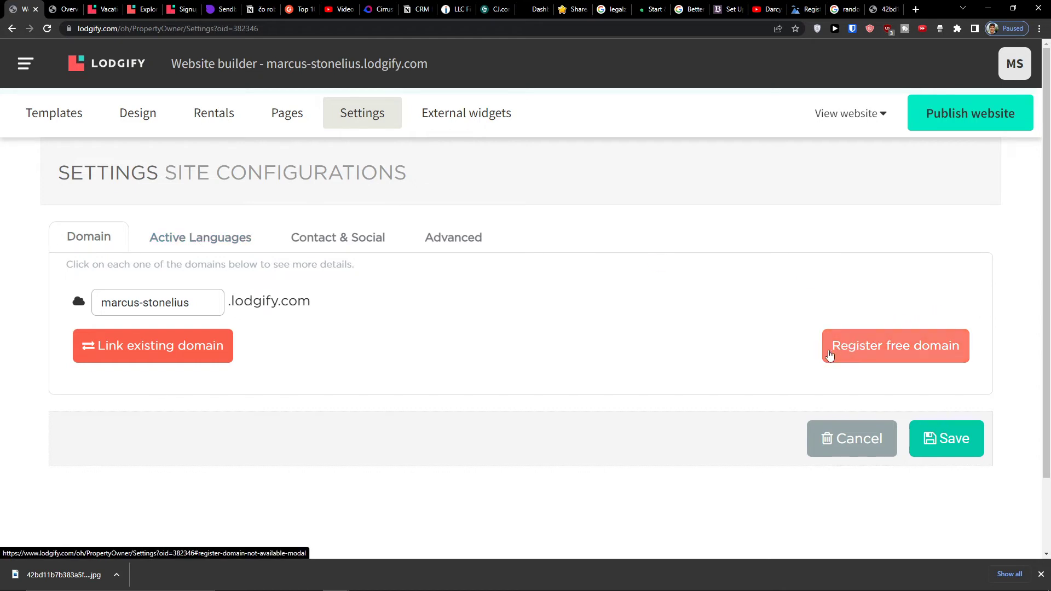
- Check the Active Languages and Domain settings, then go to the empty Reservations page
left_click(181, 242)
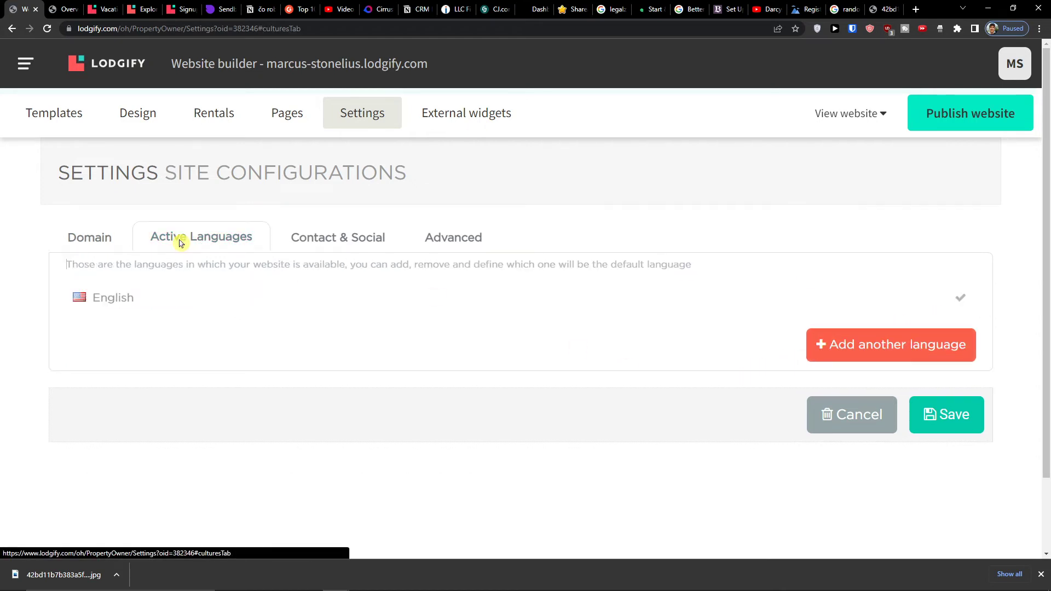
left_click(75, 240)
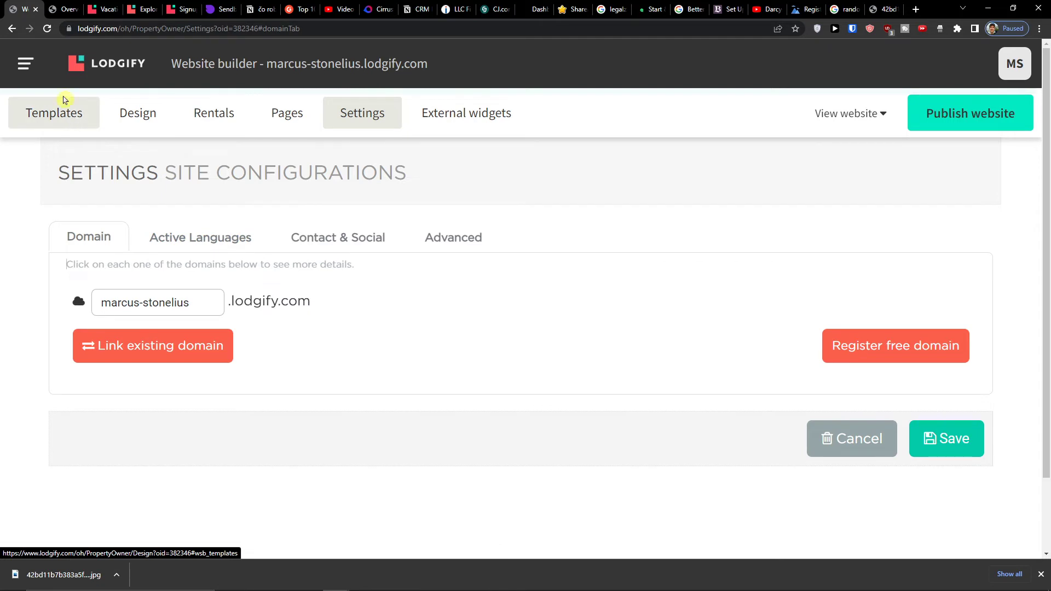
left_click(26, 64)
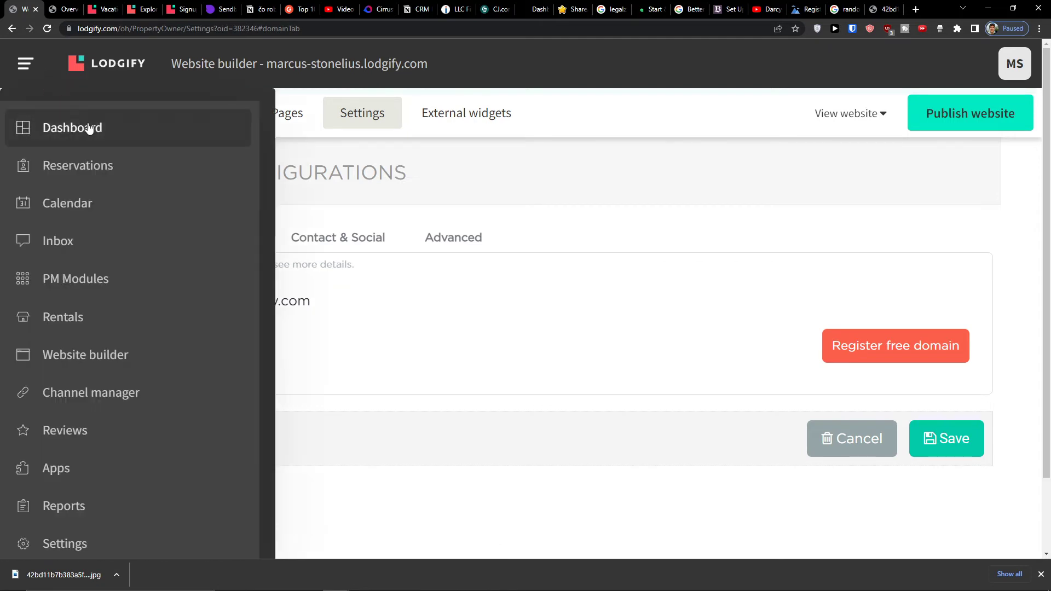
left_click(82, 156)
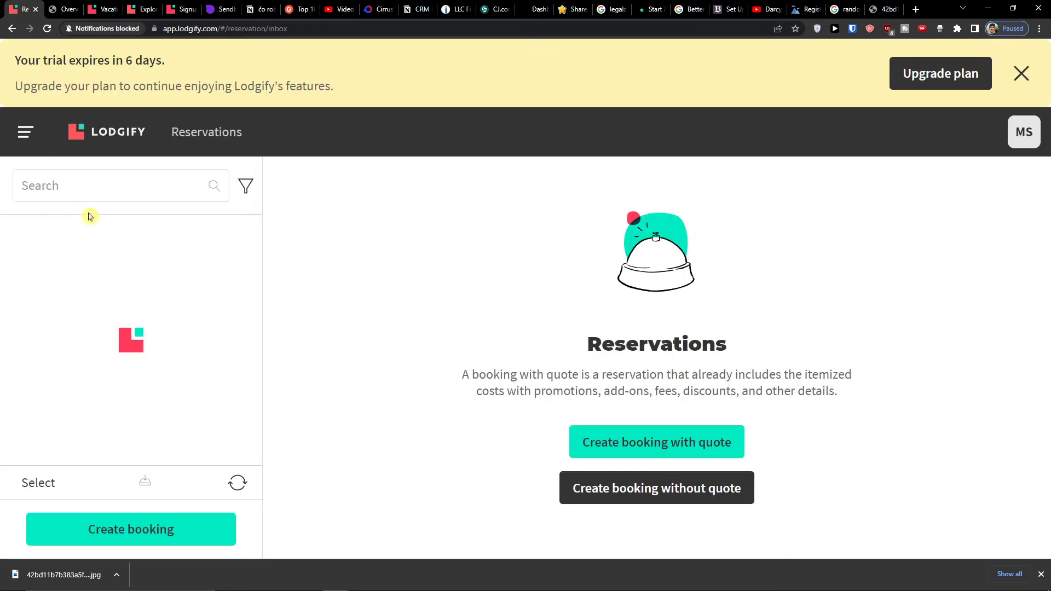
- From the Calendar, start a new booking with quote for Wonderful Loft
left_click(38, 142)
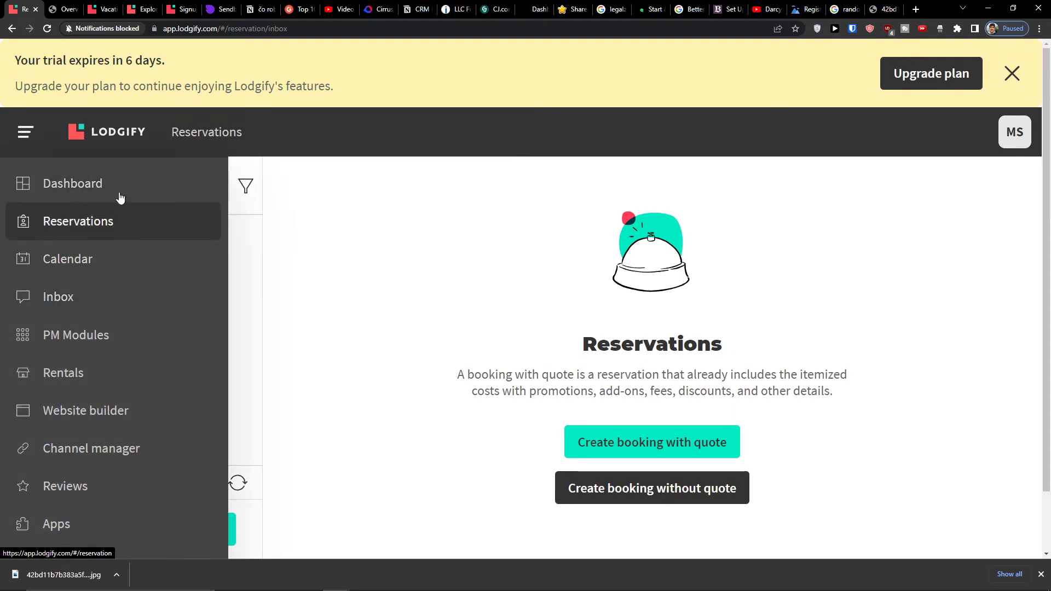
left_click(99, 259)
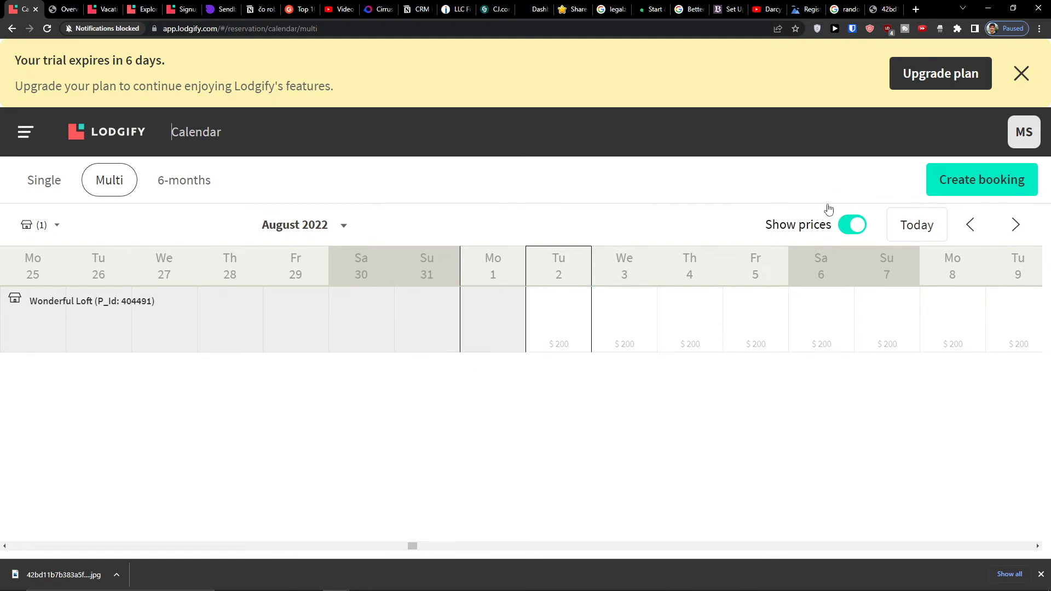
left_click(940, 175)
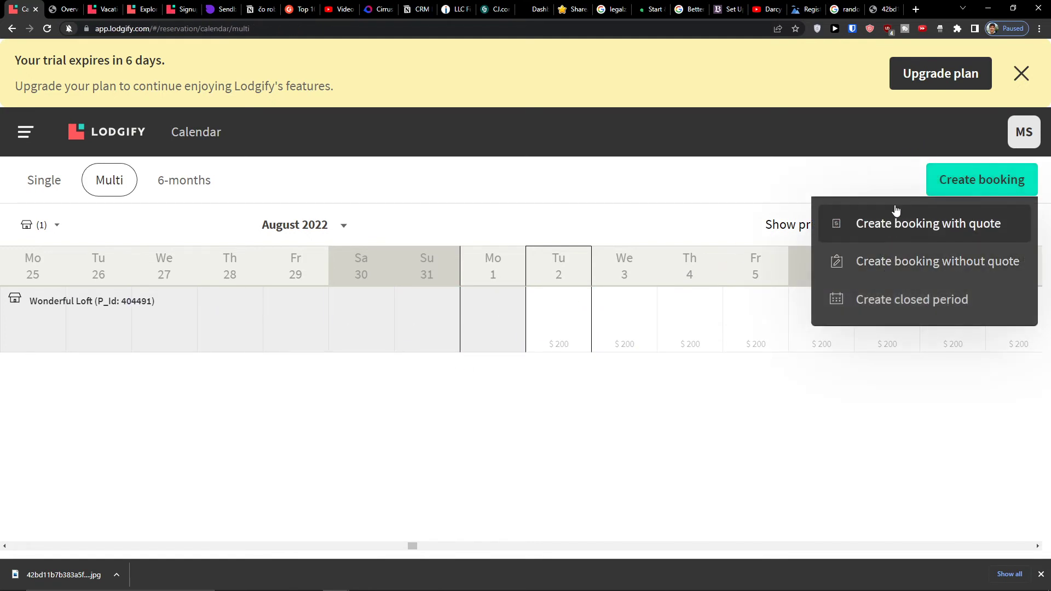
left_click(886, 225)
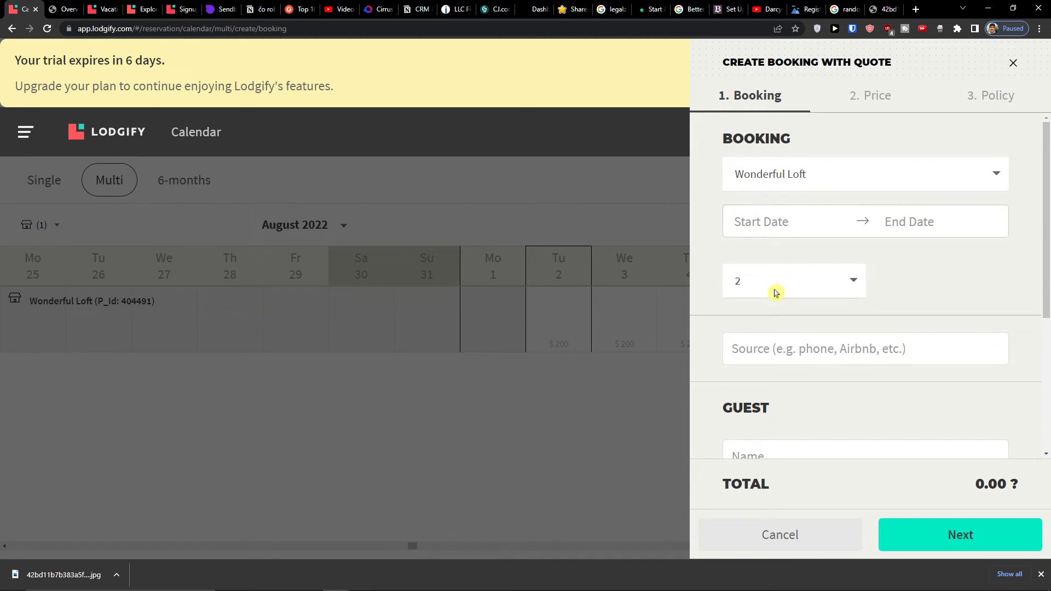
- Set the stay dates to 1 Aug through 18 Aug 2022
scroll(777, 289, "down", 4)
scroll(780, 292, "up", 4)
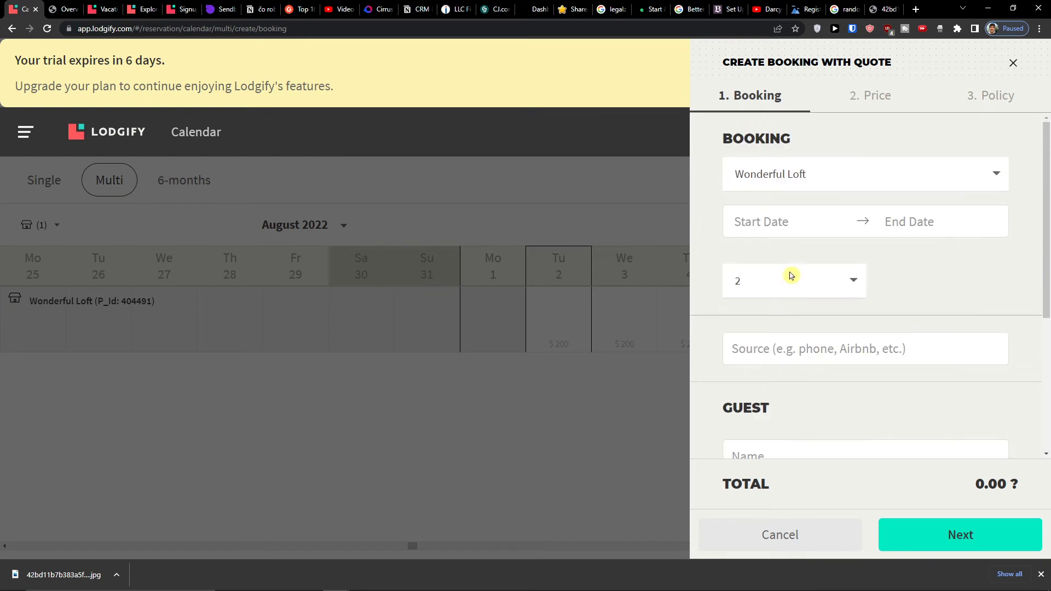
scroll(784, 317, "down", 1)
scroll(784, 319, "down", 5)
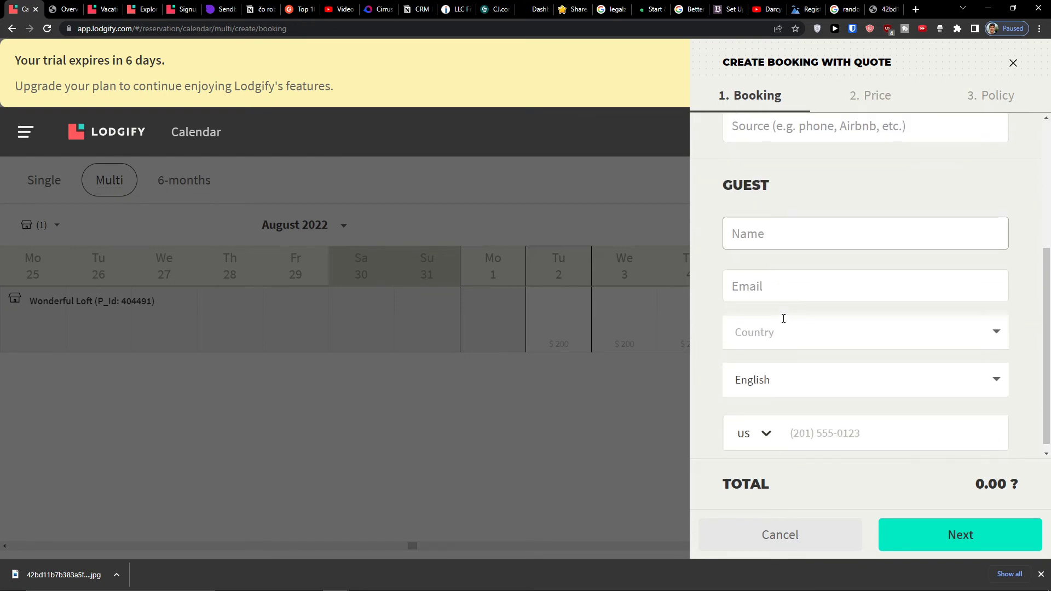
scroll(781, 324, "up", 4)
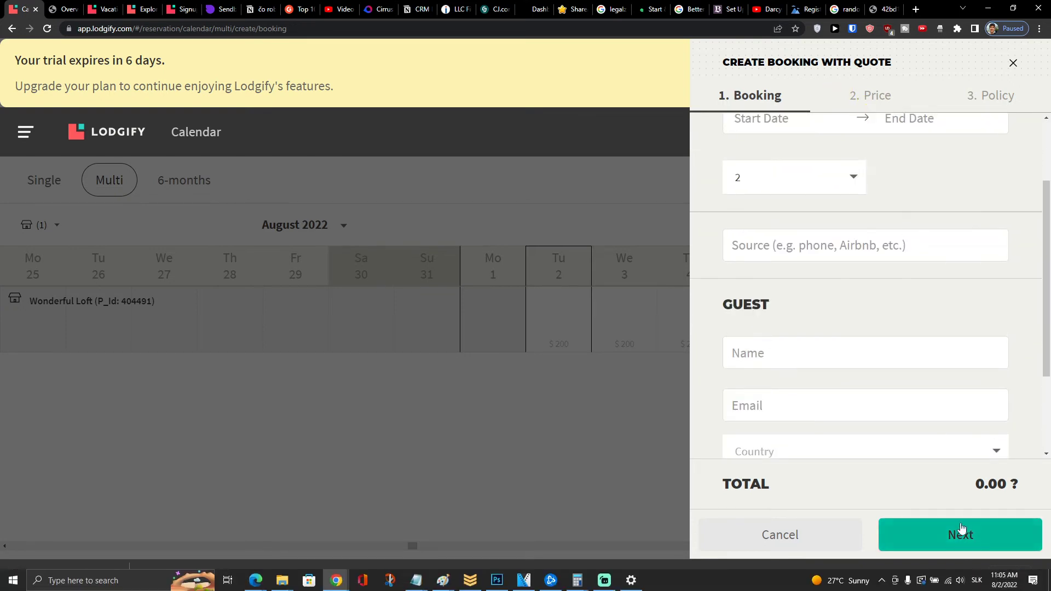
left_click(904, 544)
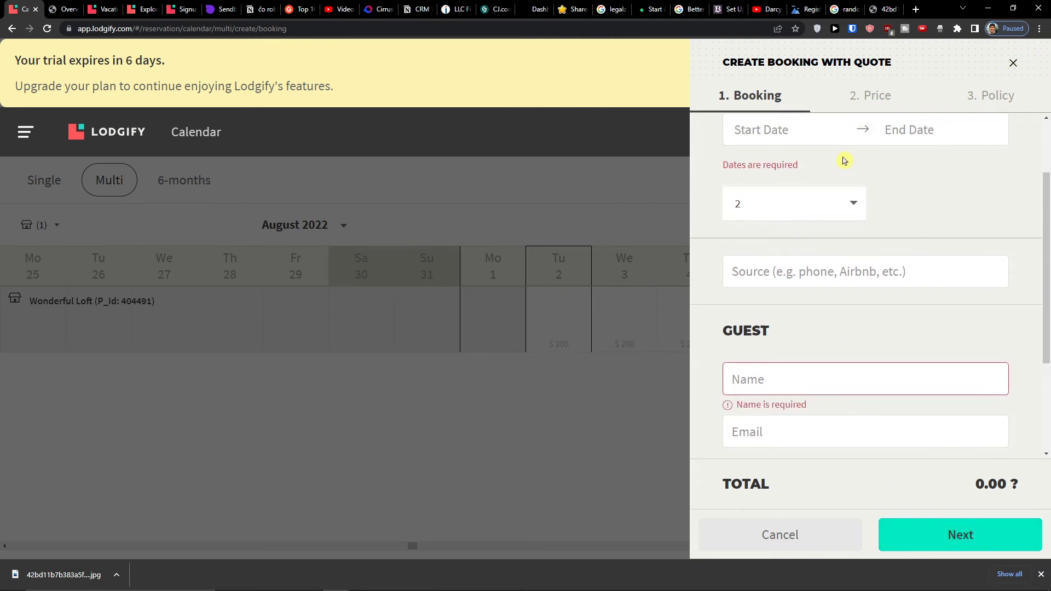
scroll(827, 181, "up", 2)
left_click(800, 219)
left_click(795, 342)
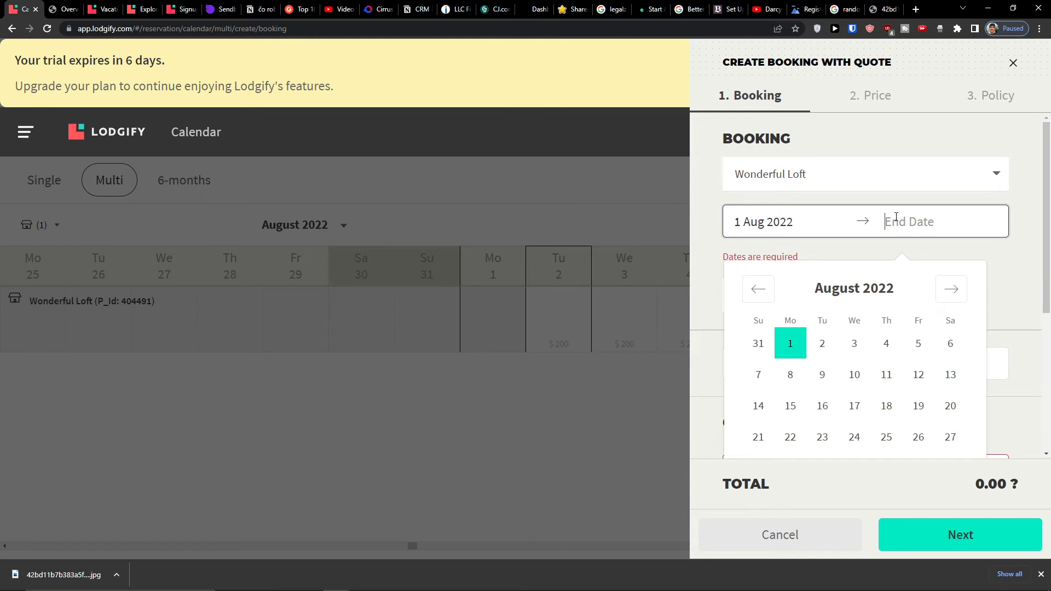
left_click(891, 404)
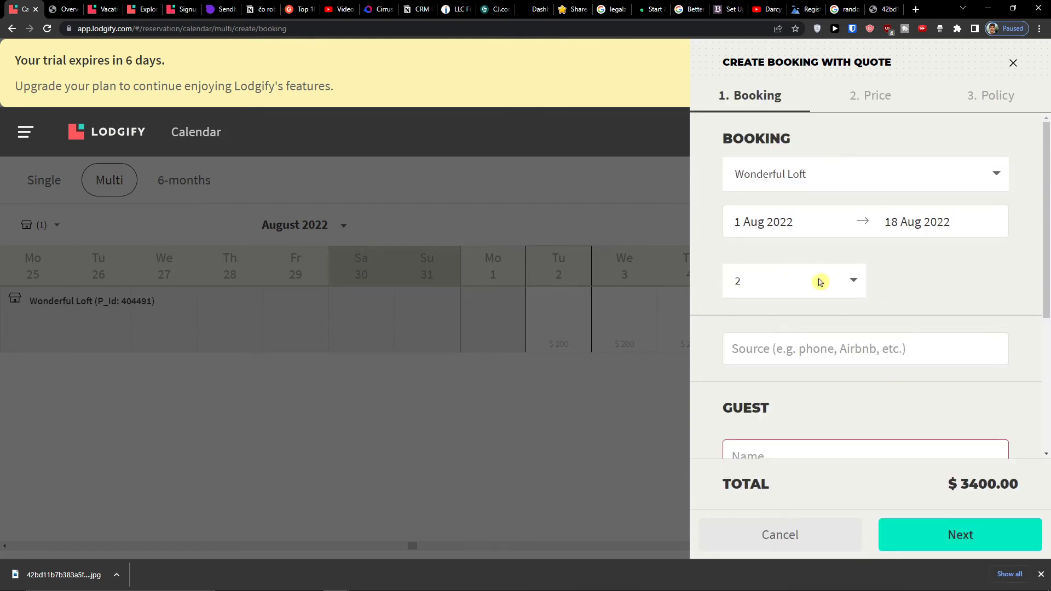
- Enter the guest's full name and continue through the pricing step
scroll(819, 282, "down", 4)
left_click(830, 231)
type("Marcus Client")
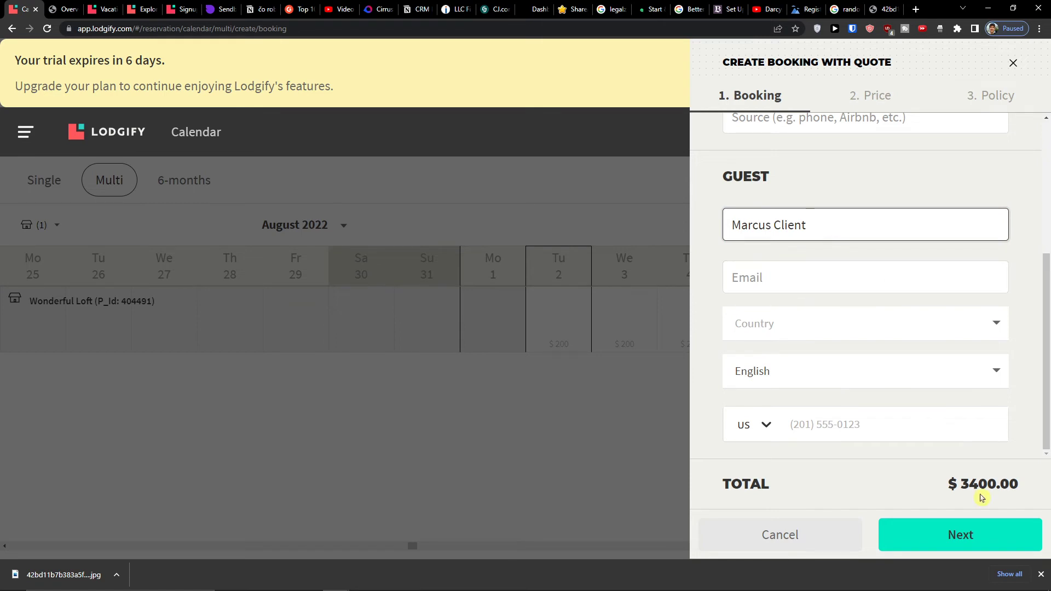
left_click(947, 535)
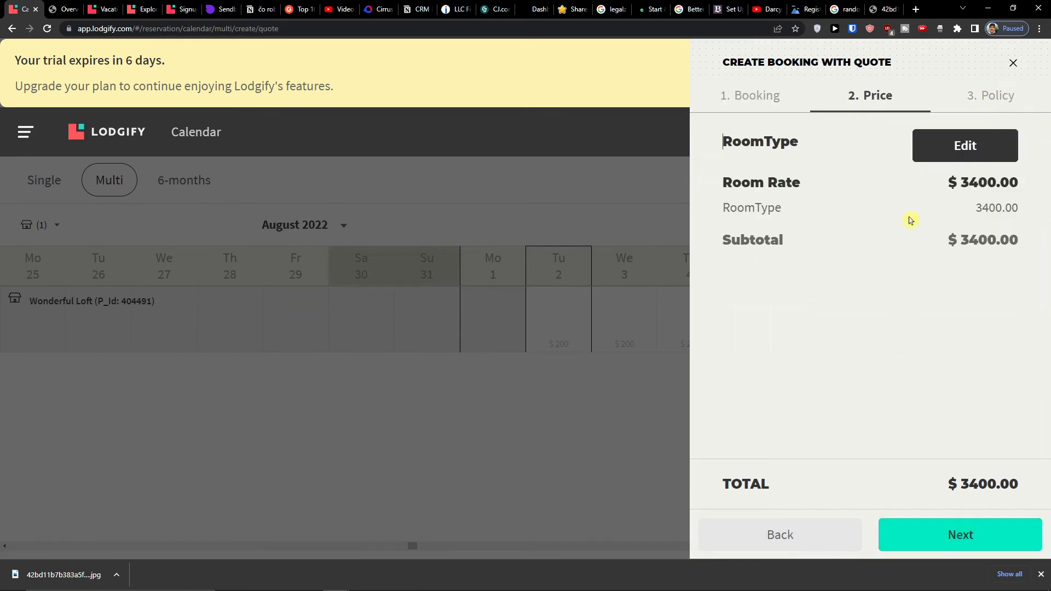
left_click(992, 521)
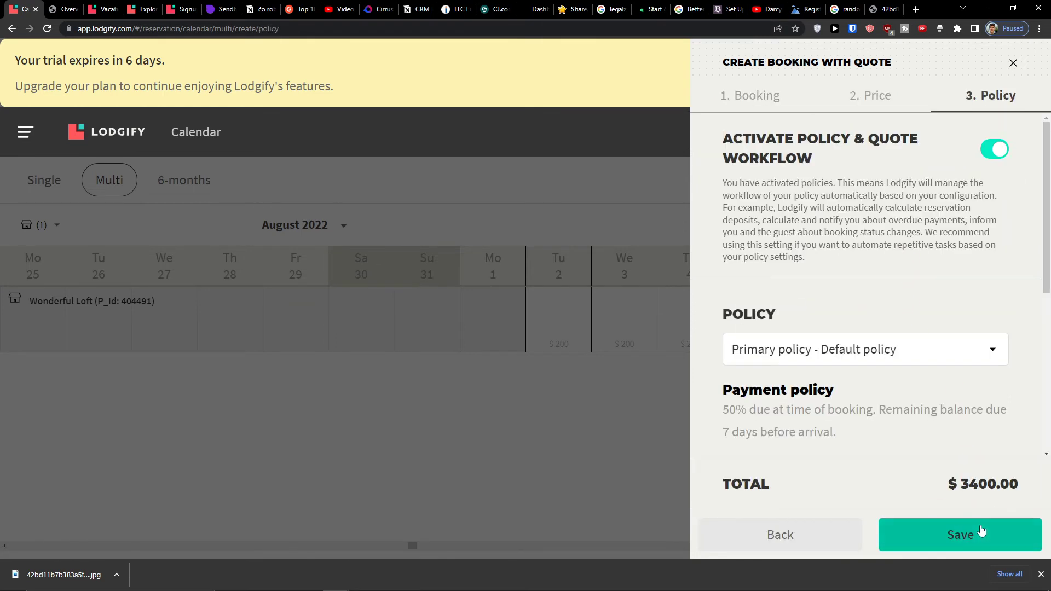
- Keep the primary default policy and save the $3400 booking with quote
left_click(929, 349)
left_click(920, 372)
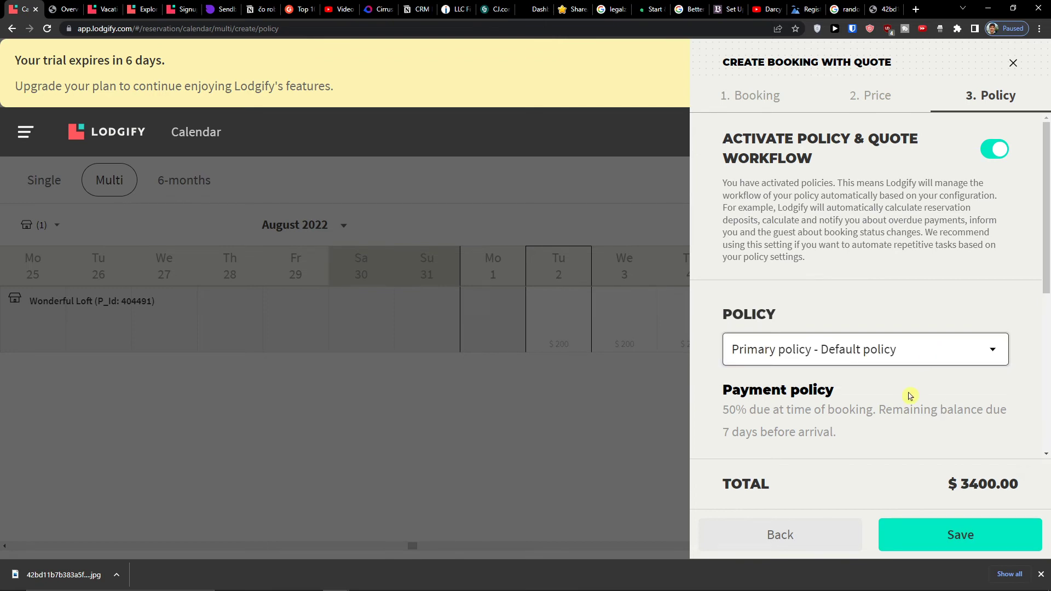
scroll(909, 399, "down", 2)
scroll(908, 399, "down", 2)
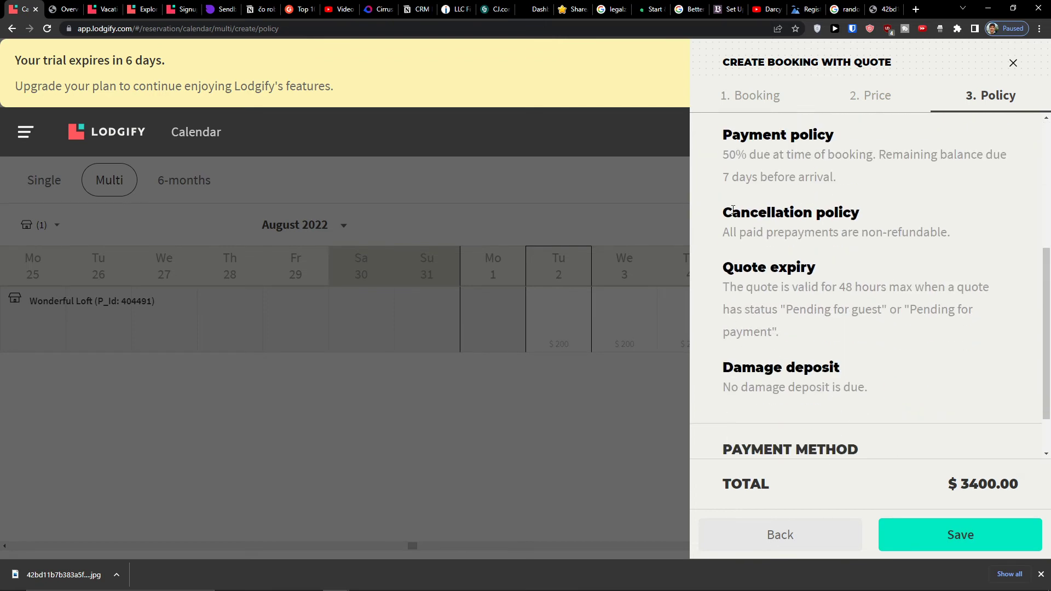
left_click(941, 539)
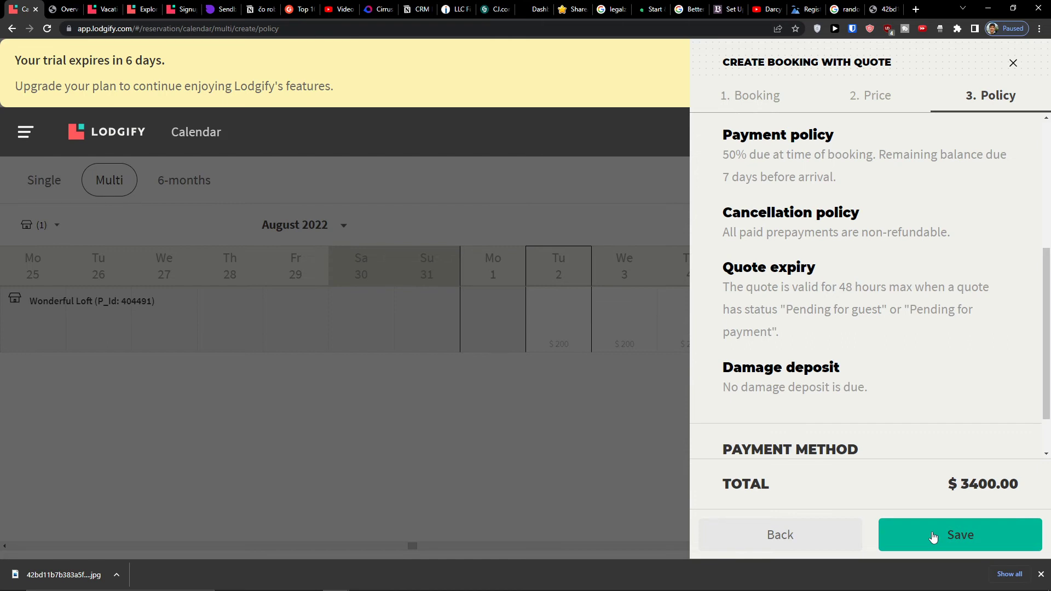
left_click(934, 537)
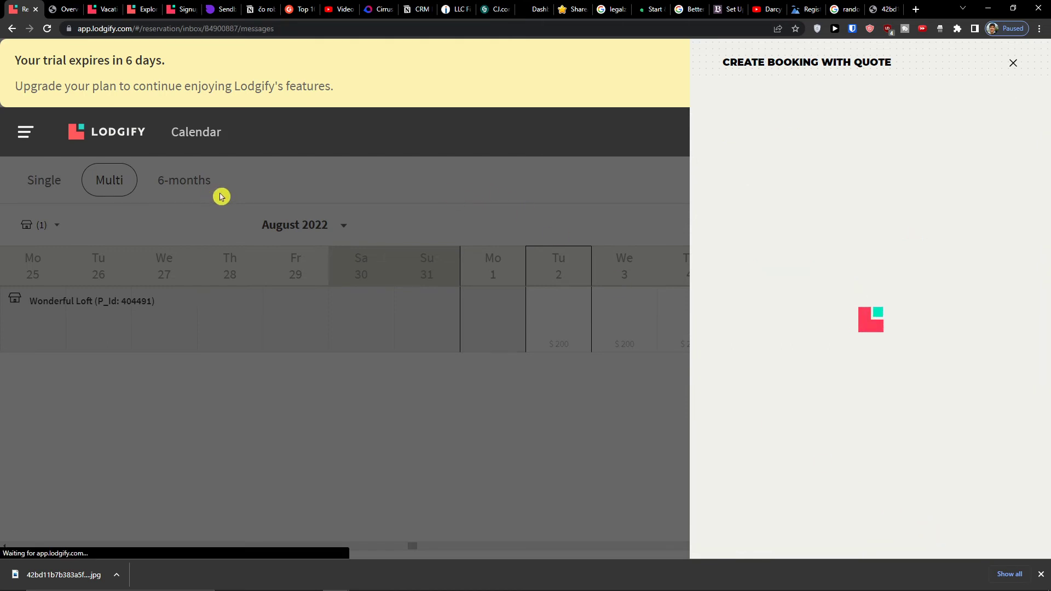
- Attempt to send the quote message, which fails without guest contact details
scroll(576, 297, "down", 3)
scroll(576, 297, "up", 3)
scroll(576, 296, "down", 3)
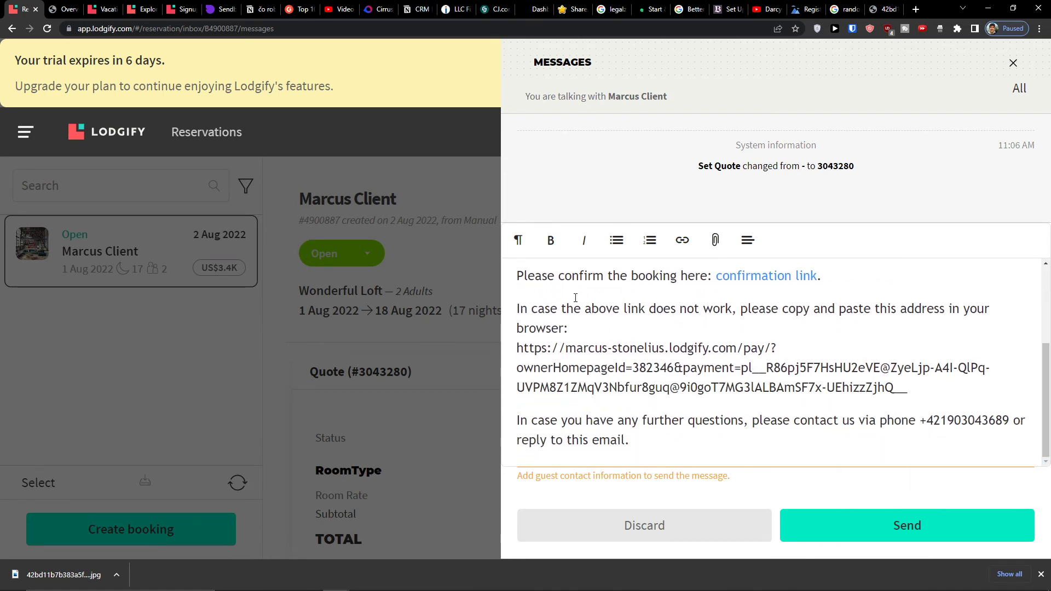
scroll(576, 298, "up", 3)
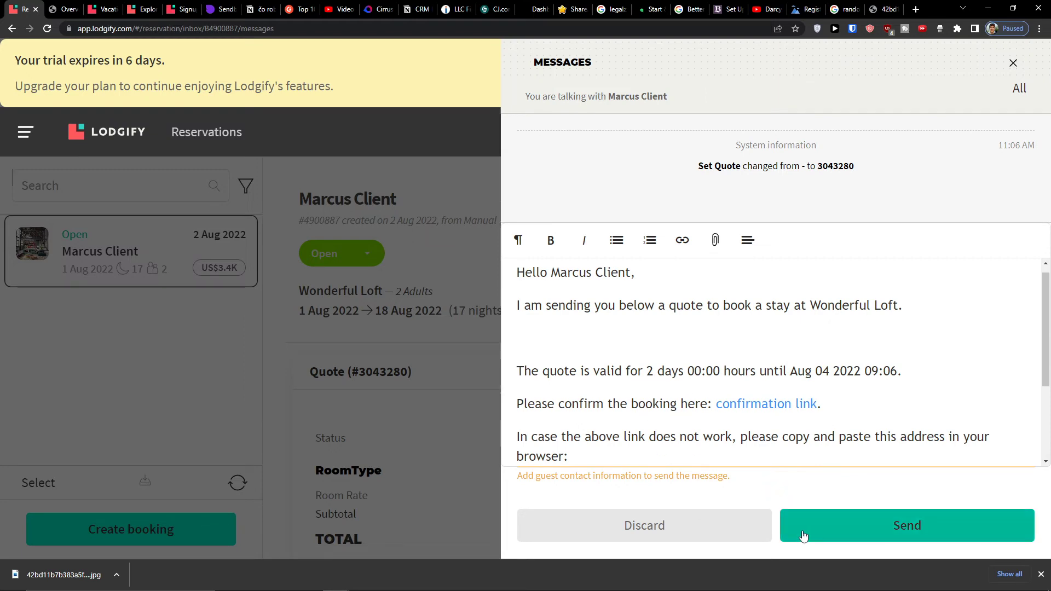
left_click(820, 530)
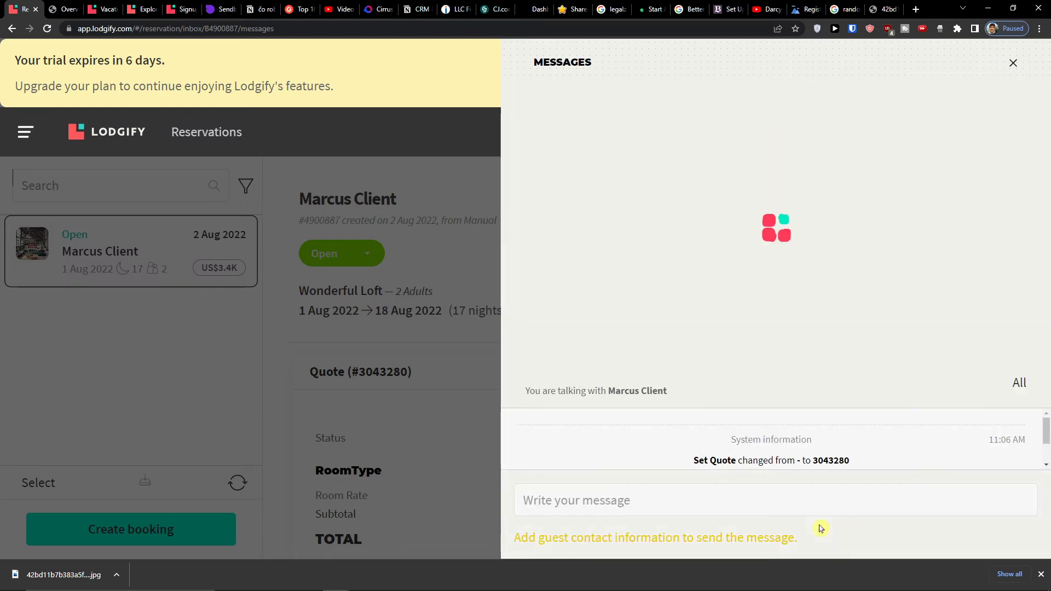
- Close the messages panel and review the booking details with its quote Not sent
left_click(1014, 63)
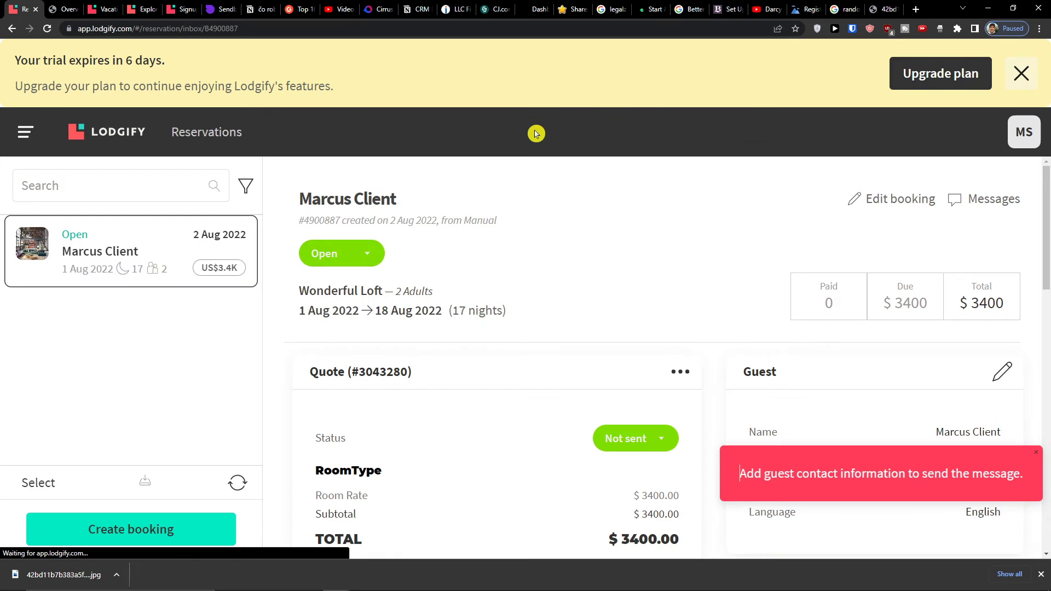
scroll(449, 345, "down", 2)
scroll(488, 359, "up", 1)
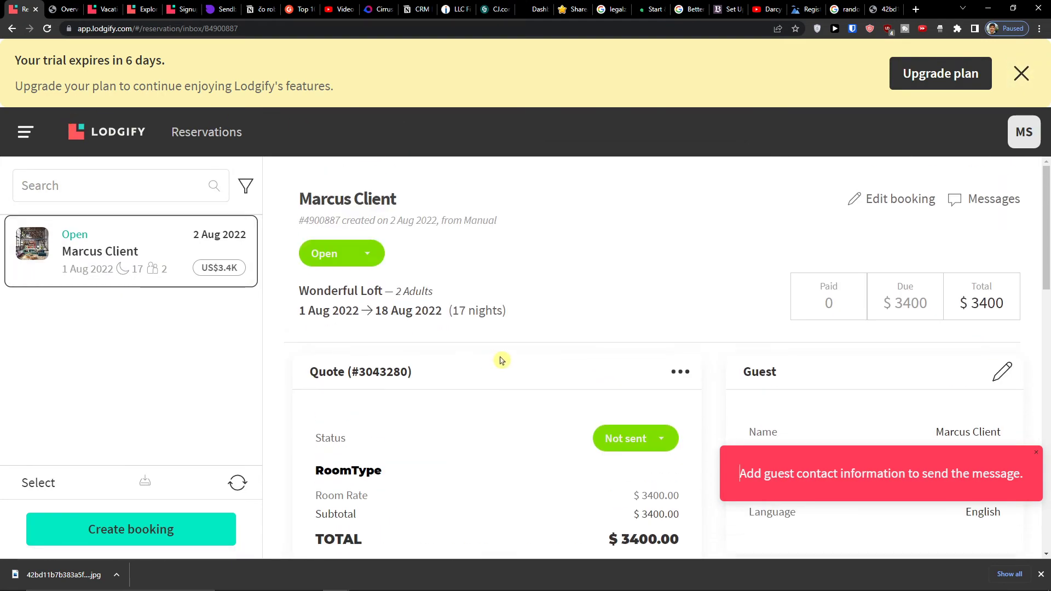
scroll(499, 360, "down", 5)
scroll(500, 360, "up", 5)
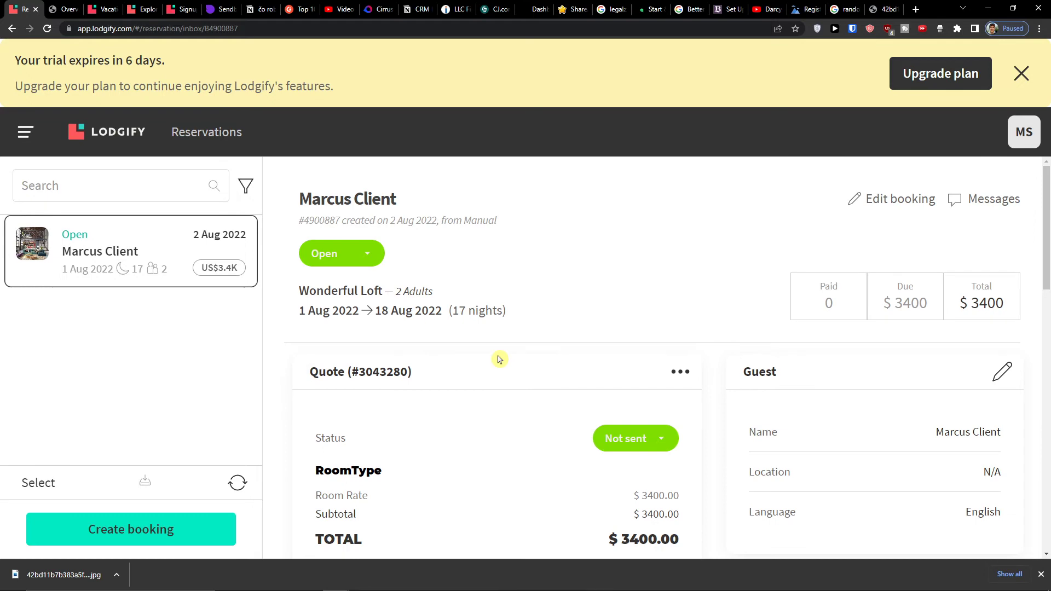
scroll(499, 360, "down", 5)
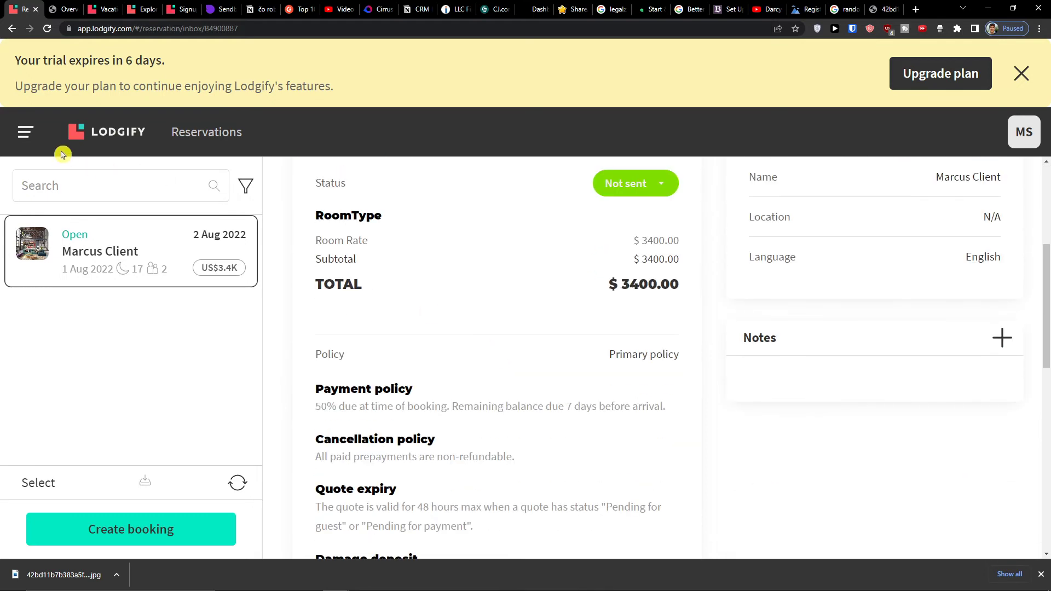
- Open the guest's conversation and booking summary in the inbox
left_click(43, 150)
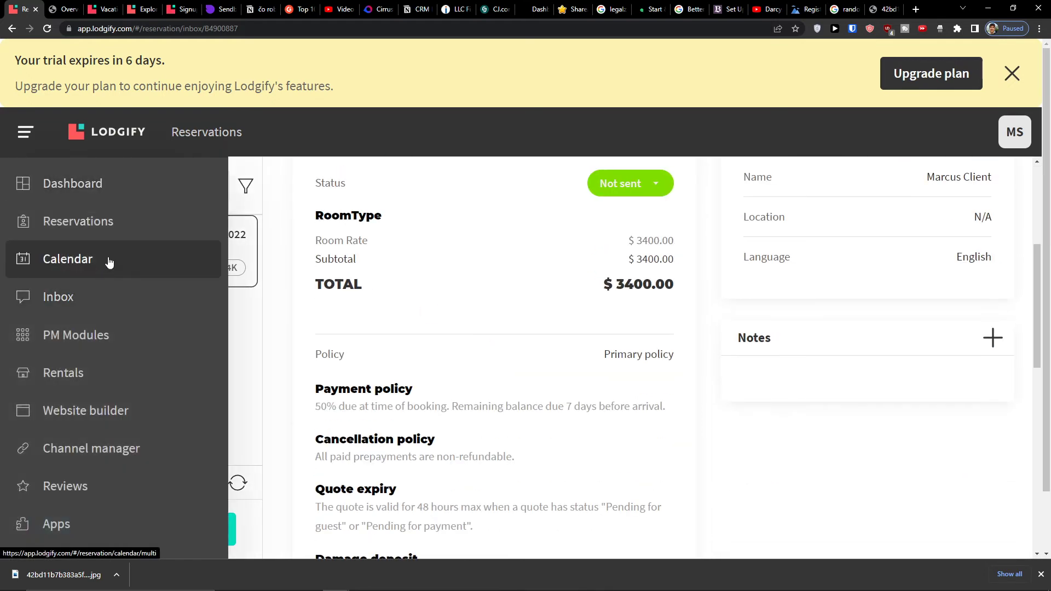
left_click(123, 305)
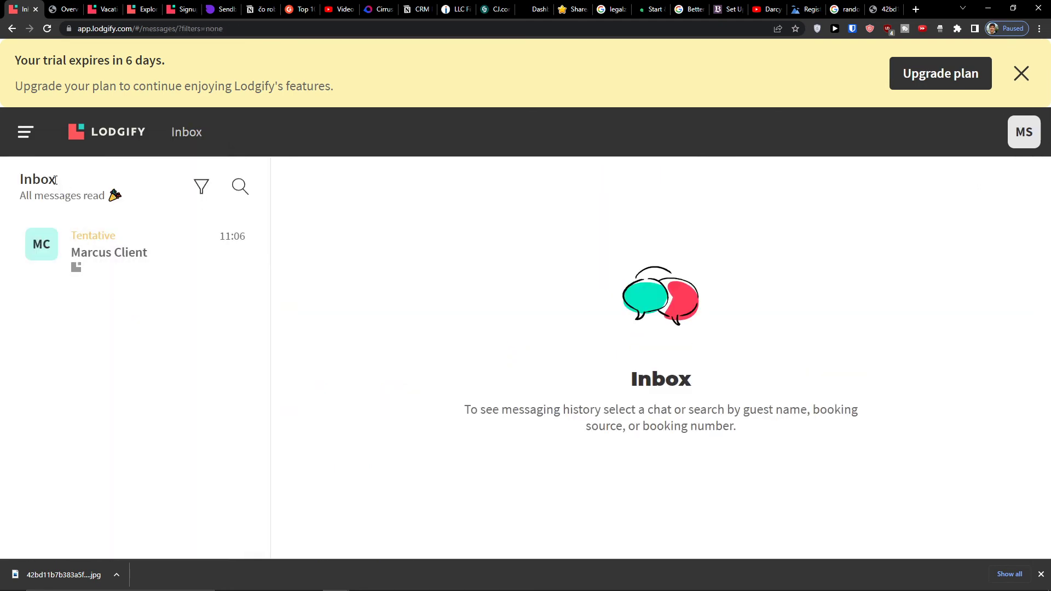
left_click(59, 241)
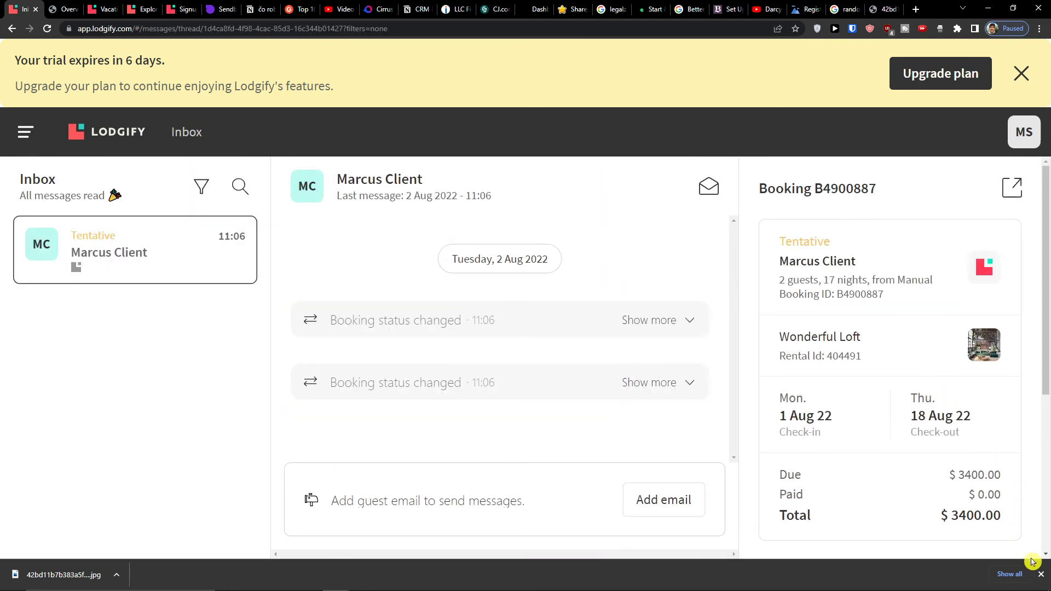
left_click(1041, 574)
- Zoom the browser out and open the Premium PM Modules page
key("ctrl+minus")
key("ctrl+minus")
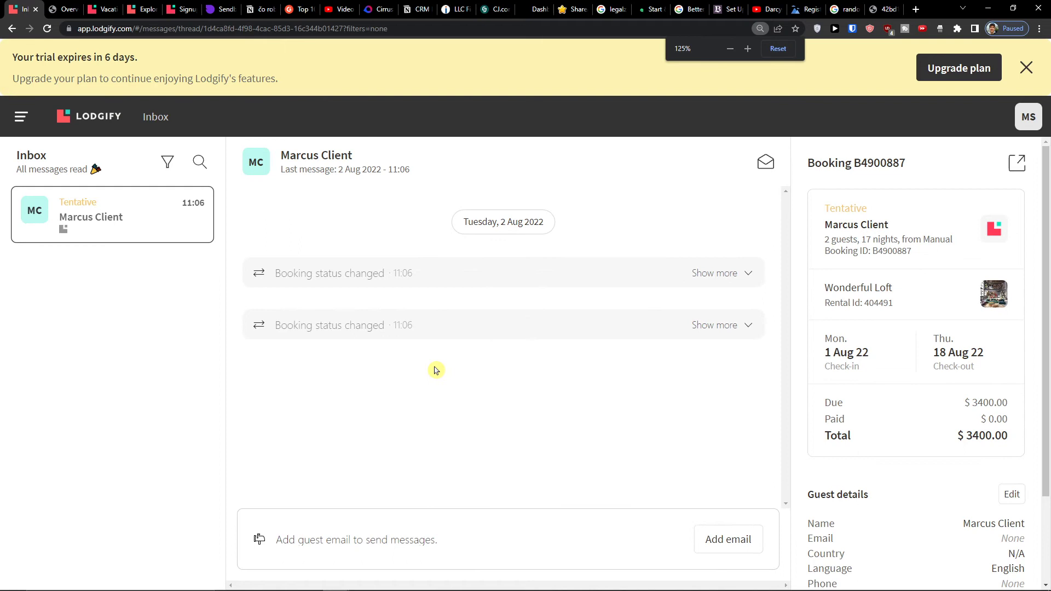
left_click(15, 112)
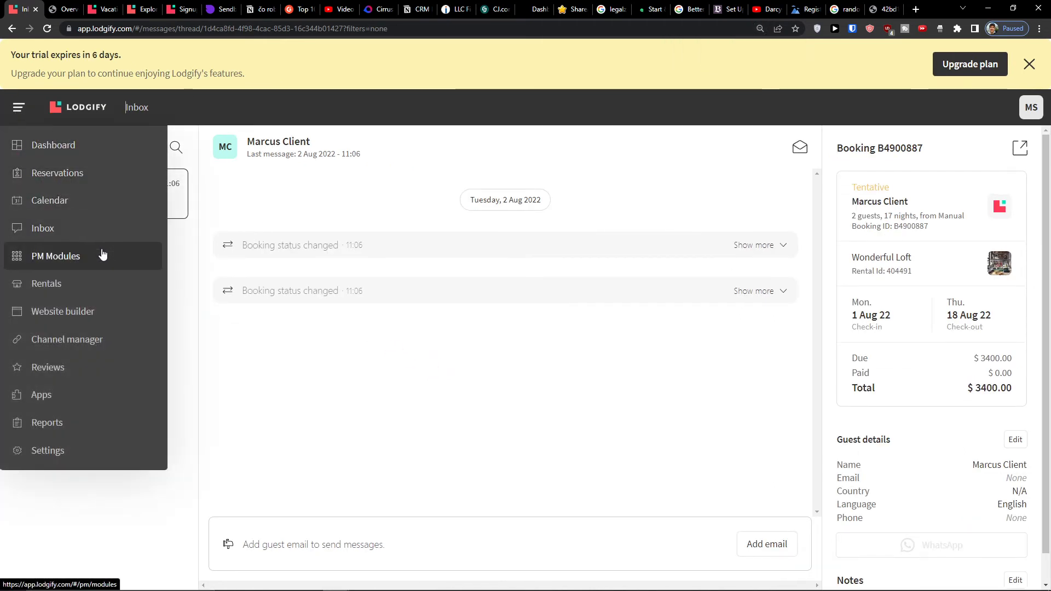
left_click(102, 255)
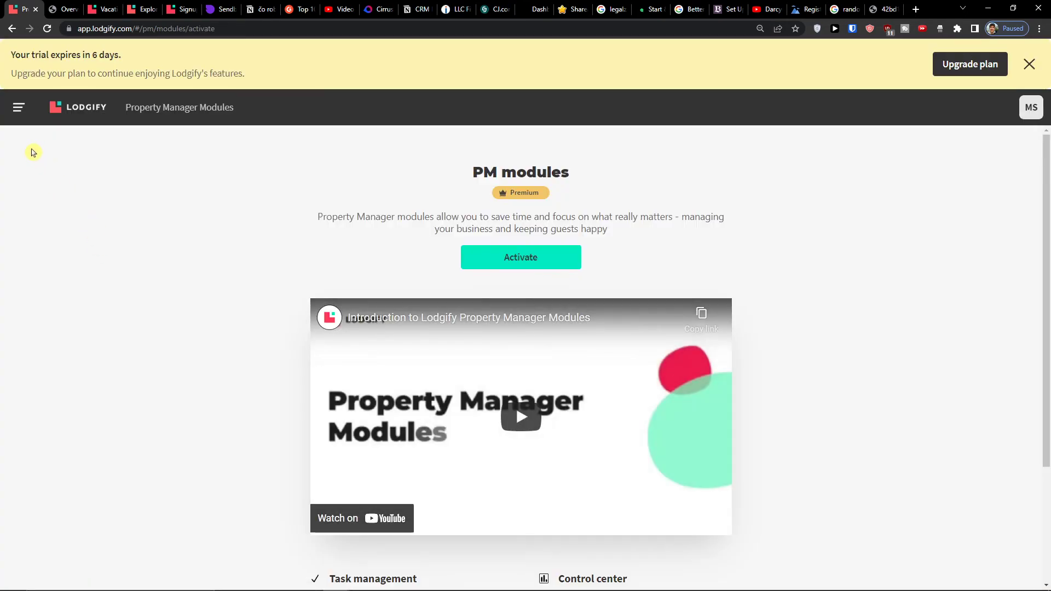
- View the rentals list with Wonderful Loft, then reopen the website builder's Design section
left_click(27, 114)
left_click(77, 285)
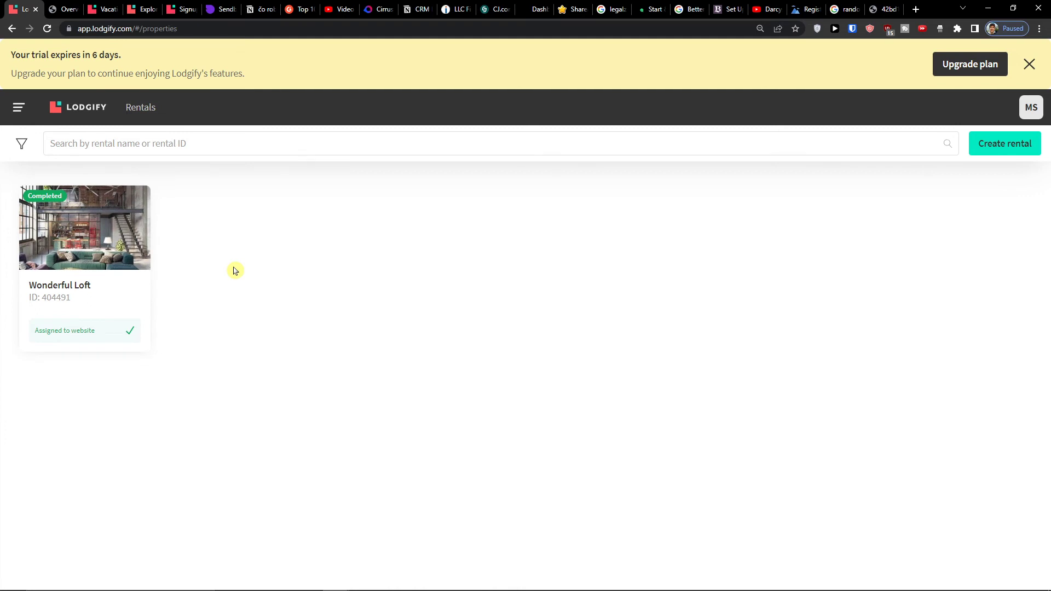
left_click(19, 107)
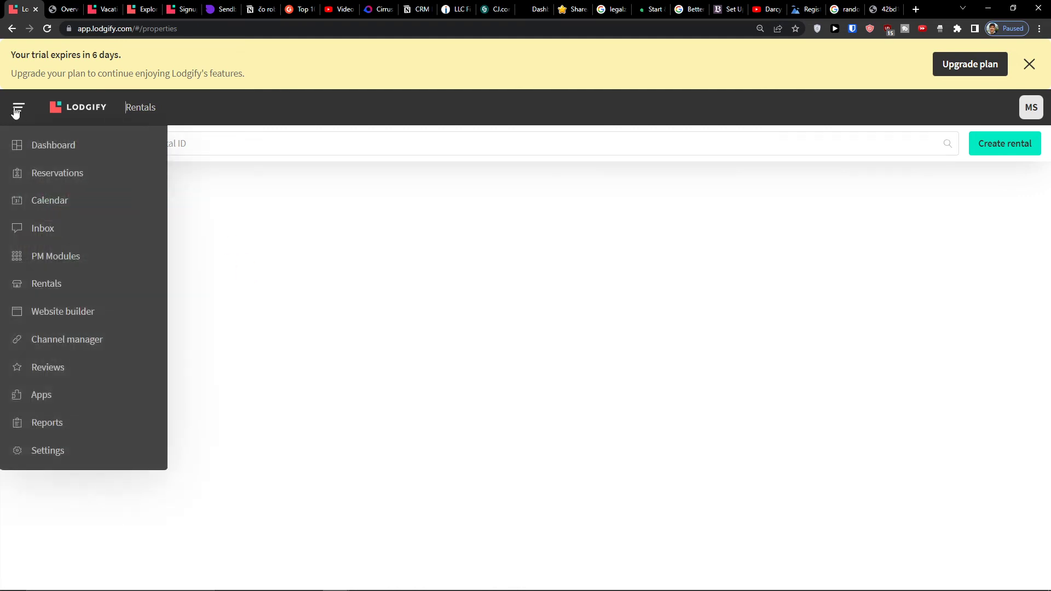
left_click(76, 307)
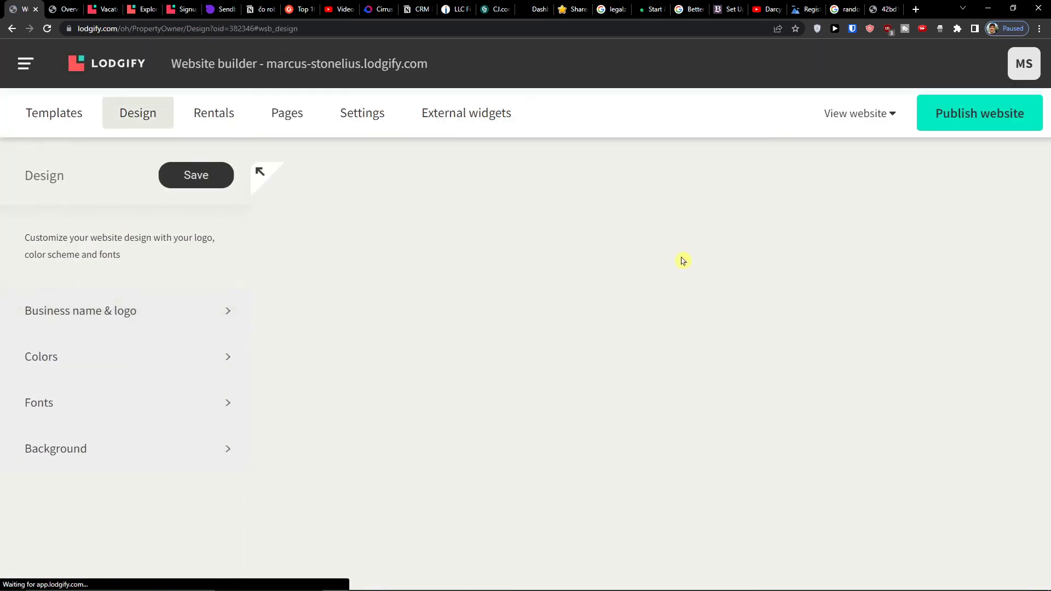
- Scroll the website design preview and view the Overview, Map and Gallery pages
scroll(444, 357, "down", 7)
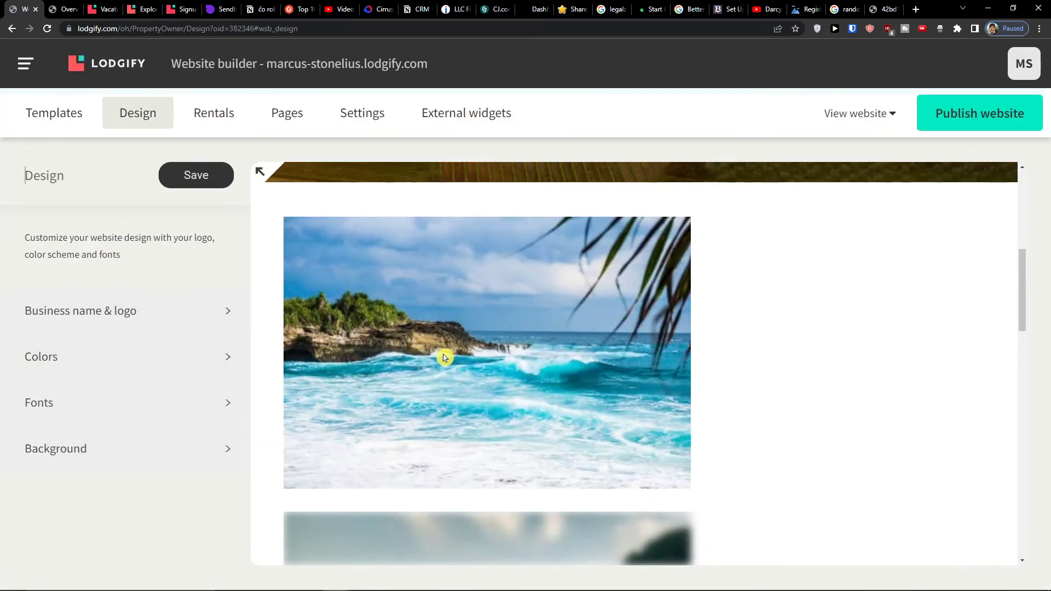
scroll(443, 357, "down", 5)
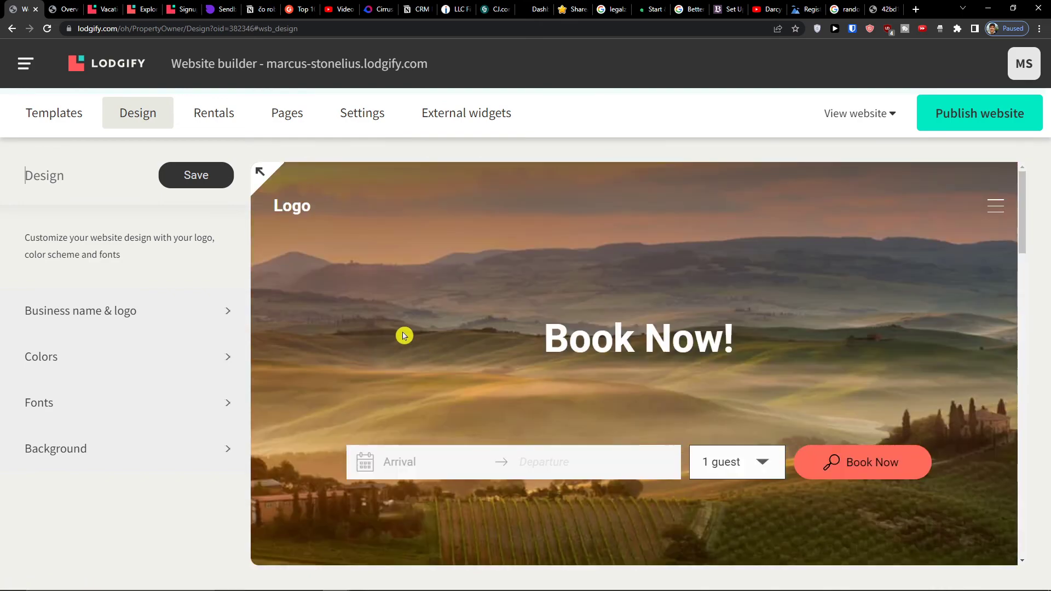
left_click(280, 128)
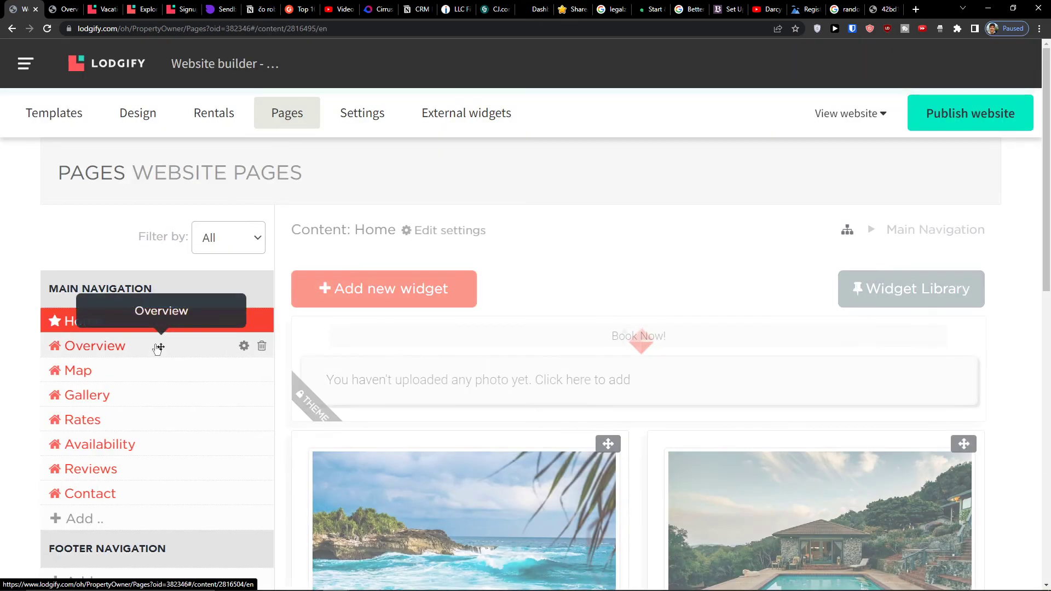
left_click(150, 347)
left_click(148, 371)
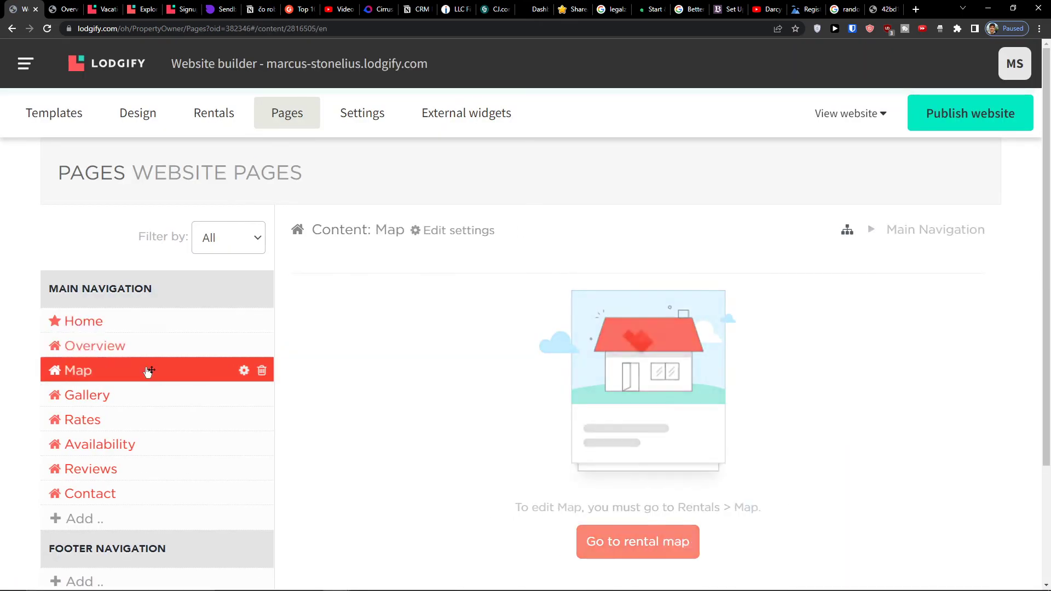
left_click(145, 400)
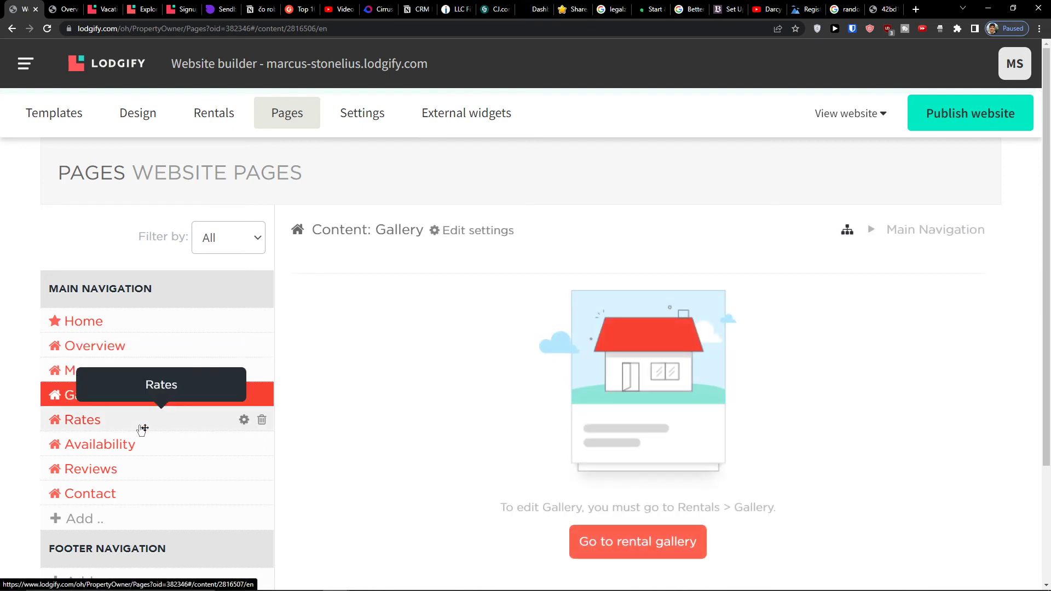
- Scroll through the Gallery page, then switch to the Channel manager
scroll(143, 430, "down", 3)
scroll(122, 463, "up", 3)
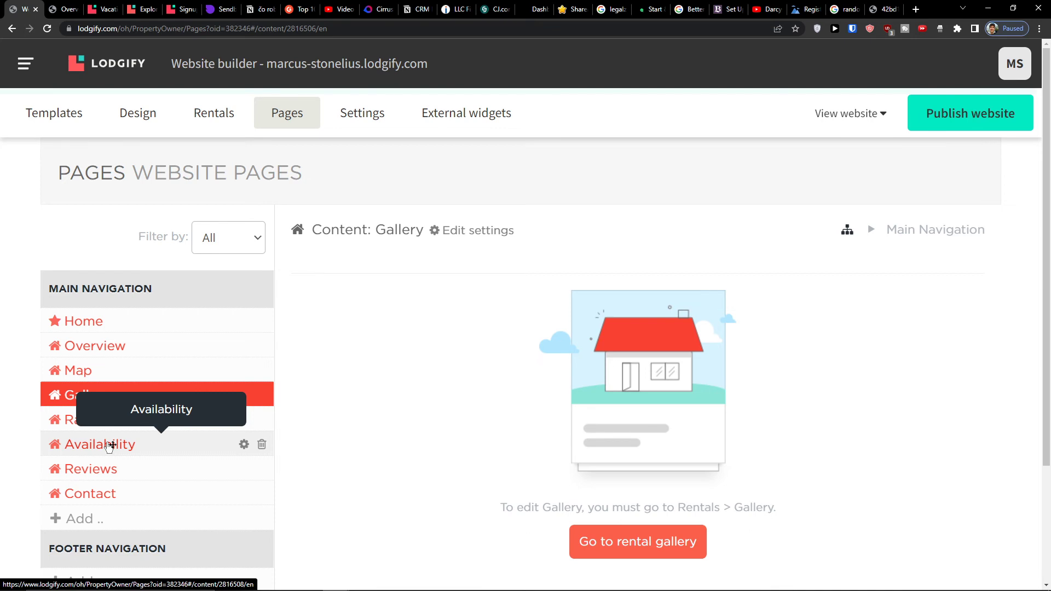
left_click(25, 65)
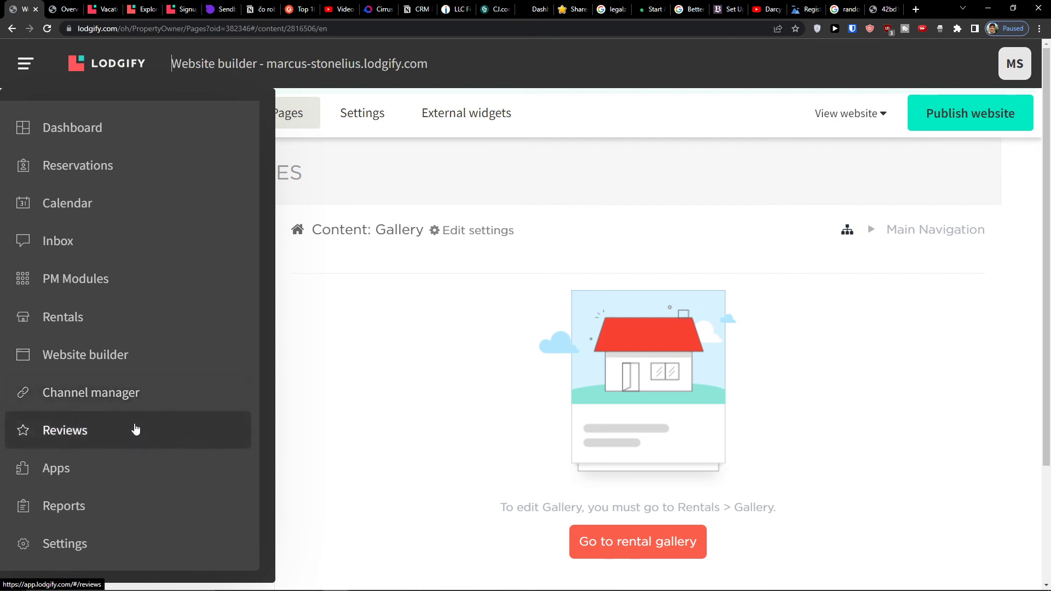
left_click(147, 405)
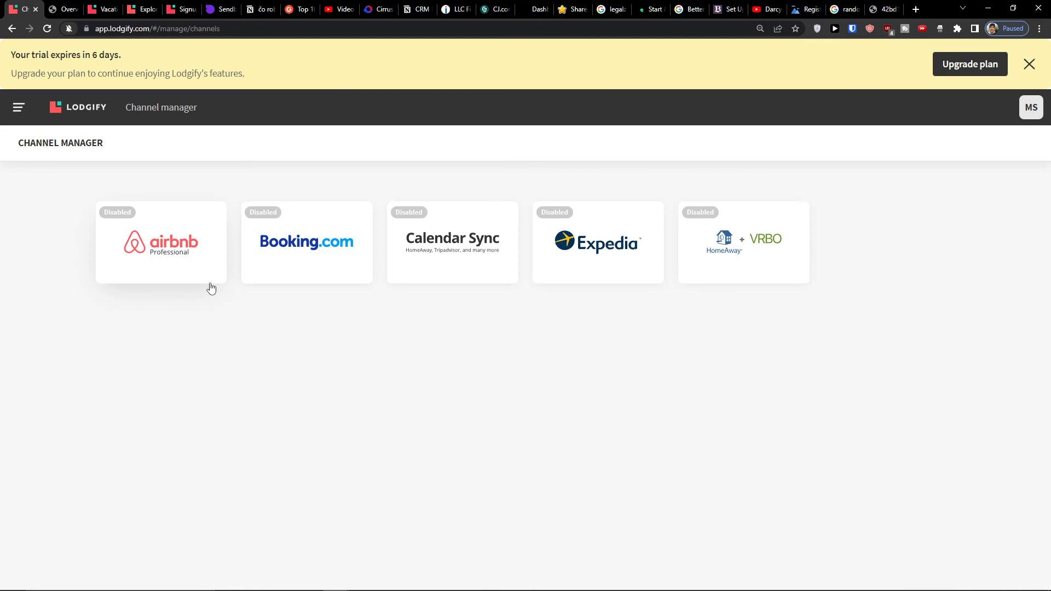
- Go to the empty Reviews list from the main menu, then reopen the menu
left_click(18, 108)
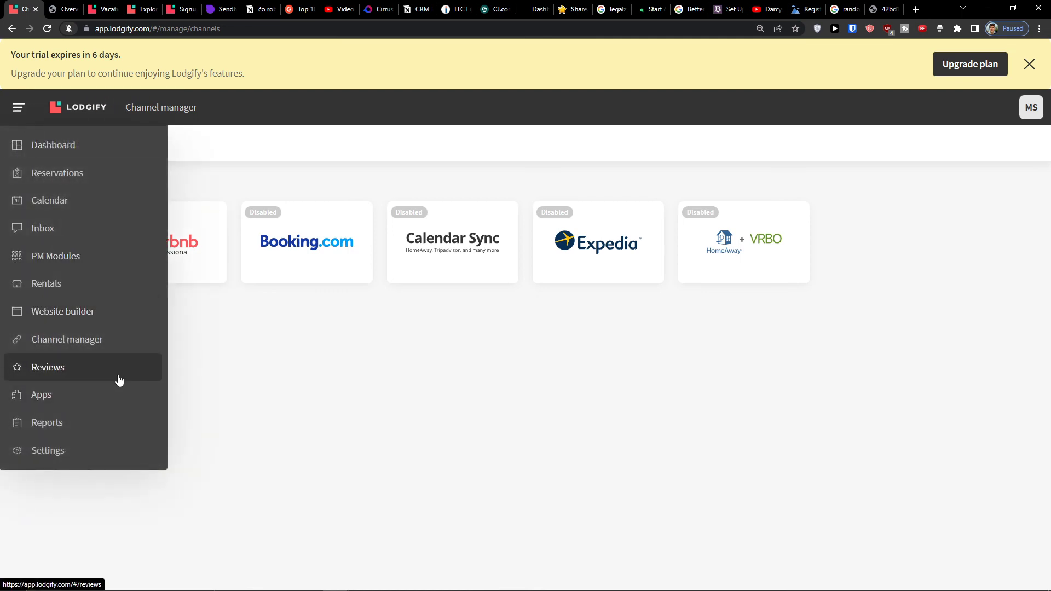
left_click(121, 378)
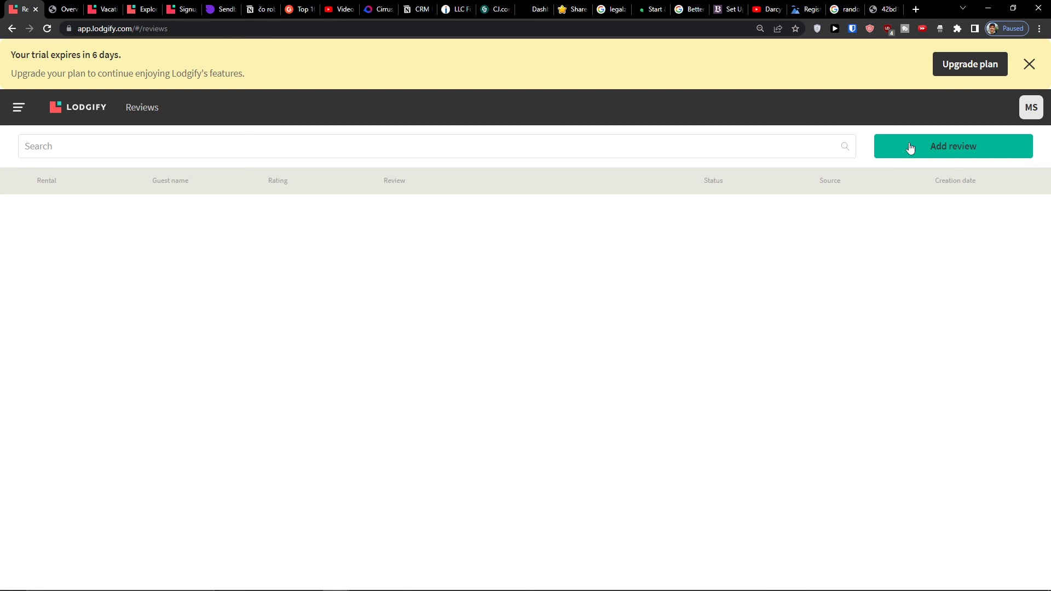
left_click(18, 108)
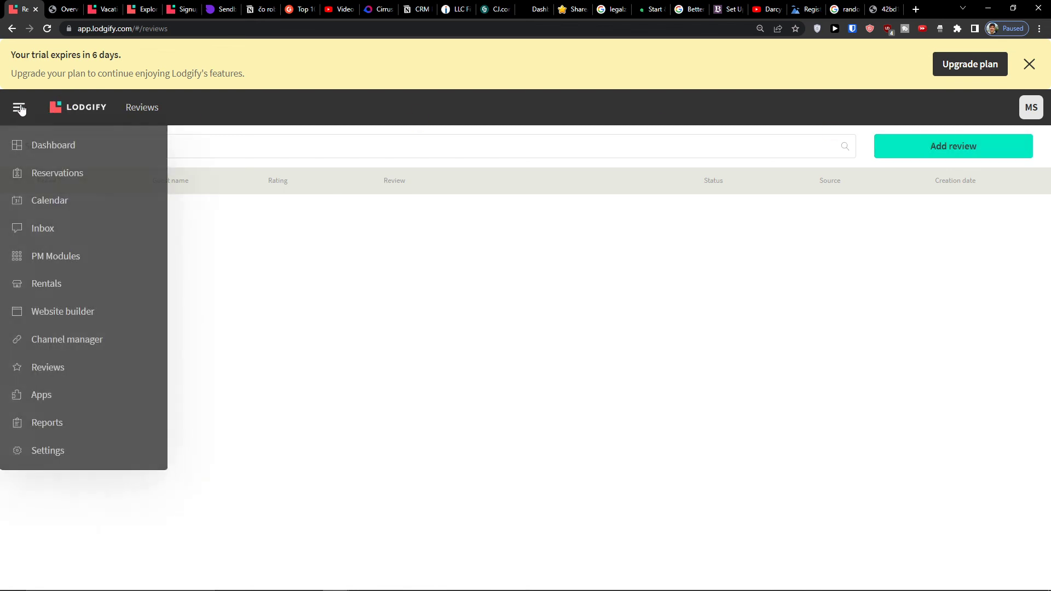
- Go to the Apps catalogue and close the navigation menu to see it
left_click(93, 403)
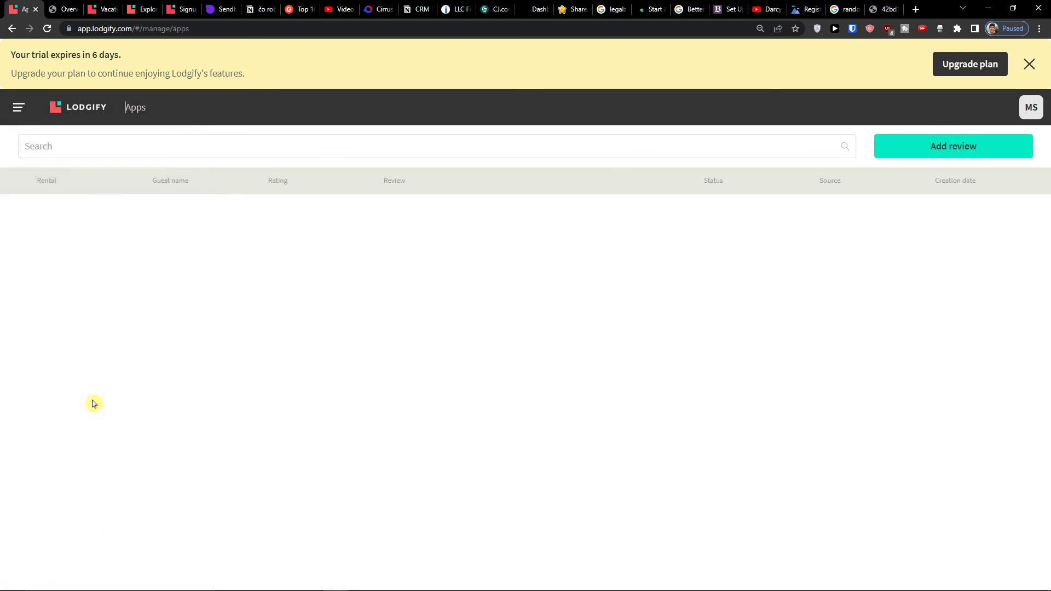
left_click(20, 107)
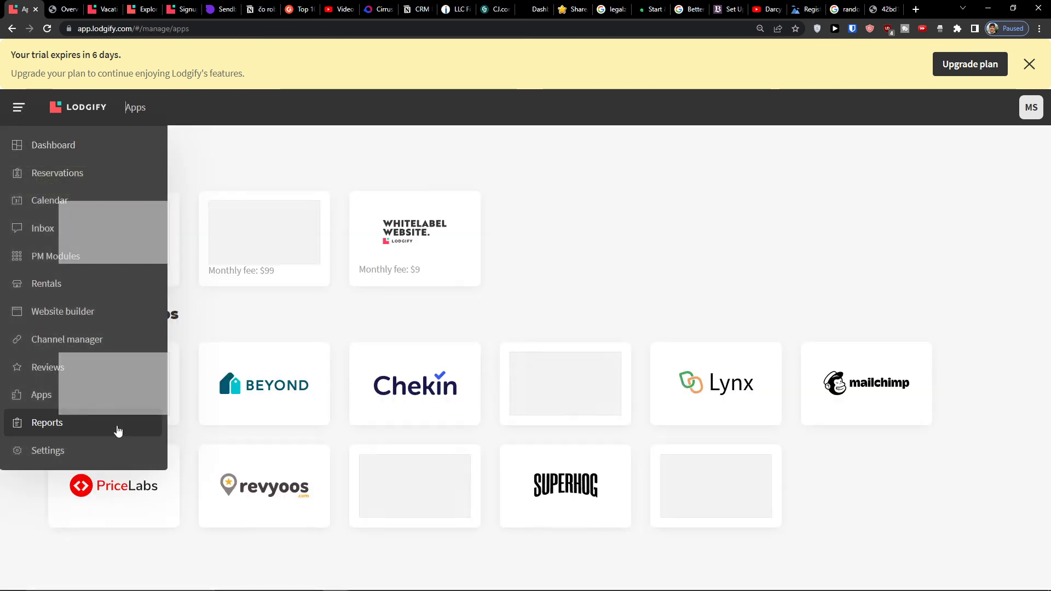
left_click(582, 277)
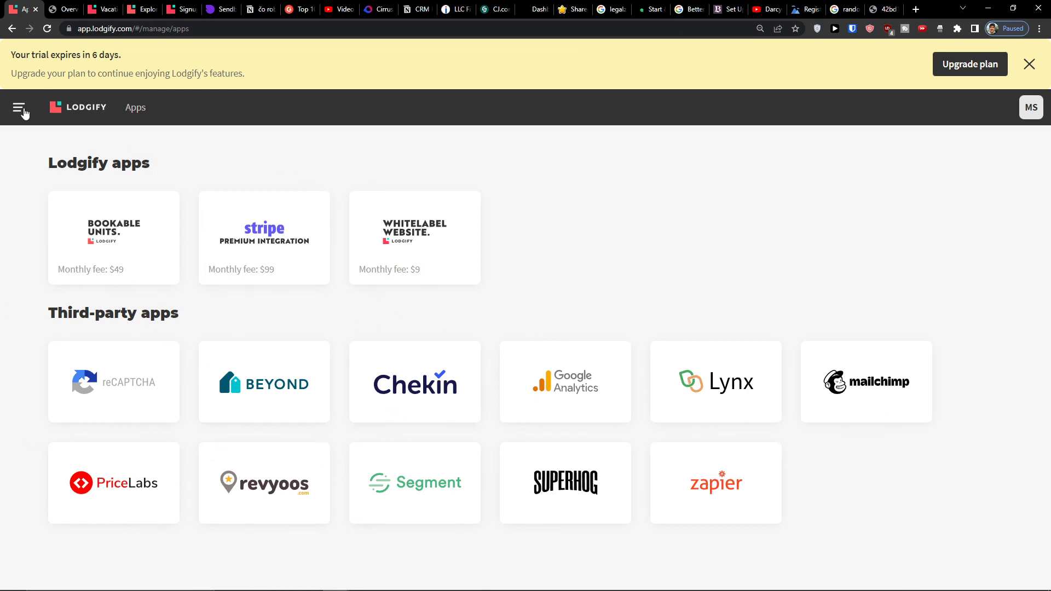
- Check the Reports page's Today's check-ins, then return to the Apps catalogue
left_click(20, 108)
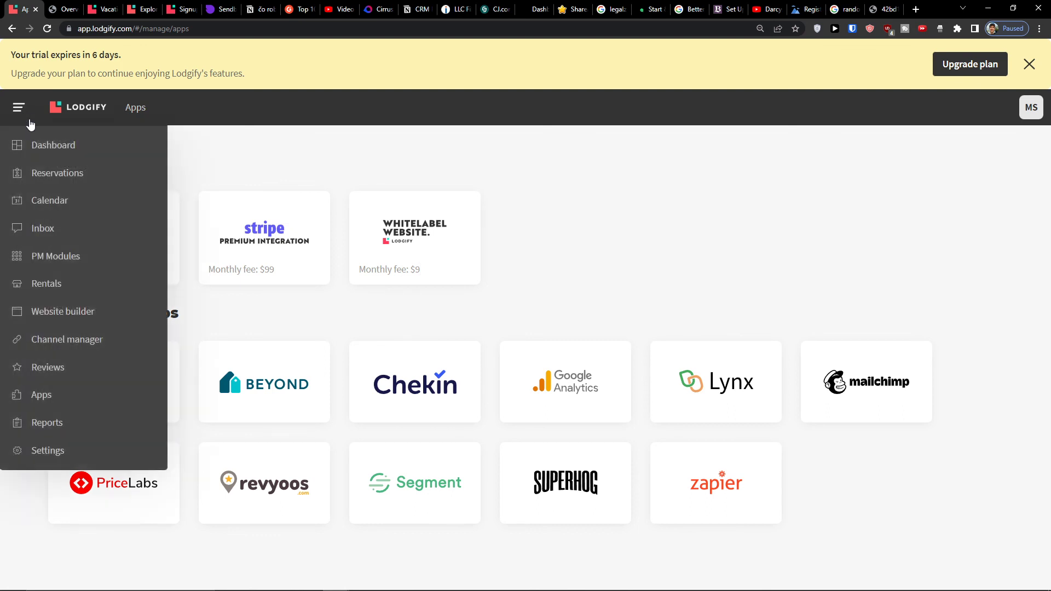
left_click(89, 431)
left_click(18, 117)
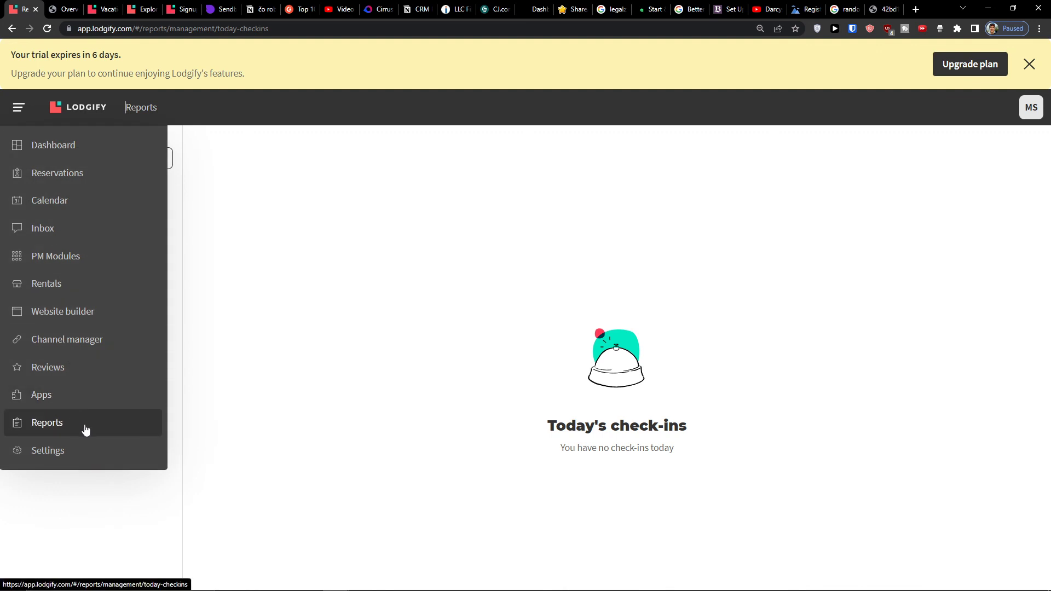
left_click(102, 395)
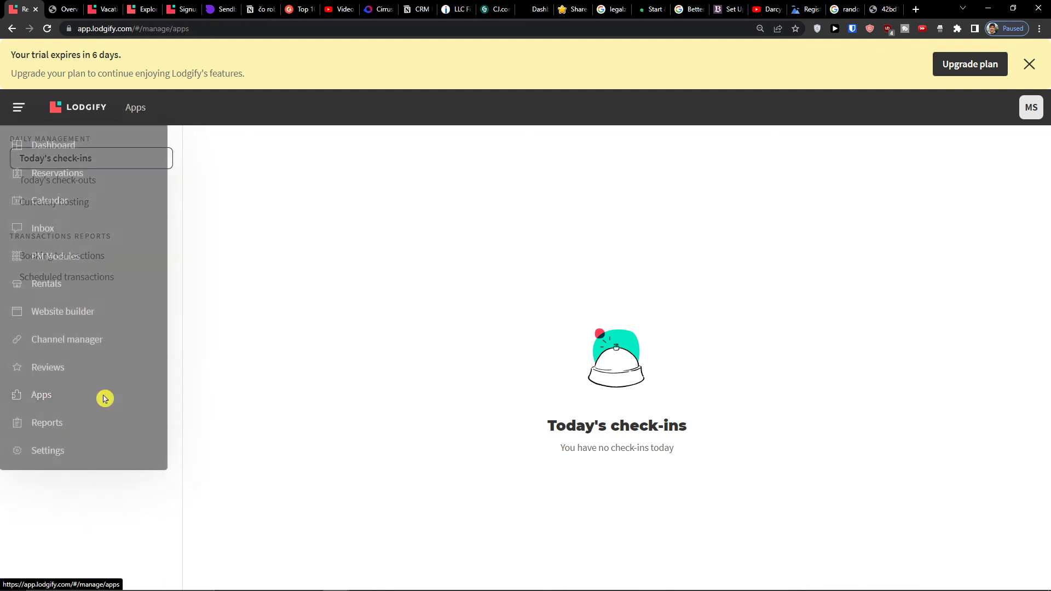